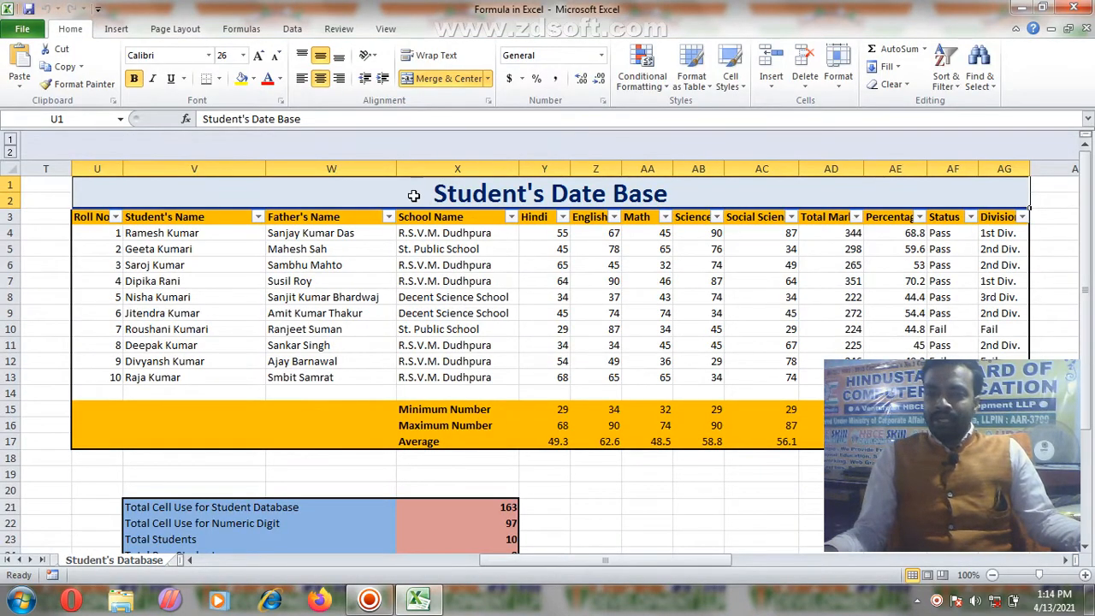
Step: Enter the test values 'stgd' and 'df' in U19 and U20 below the Student's Date Base table
{"action": "left_click_drag", "start_coordinate": [413, 196], "coordinate": [454, 435]}
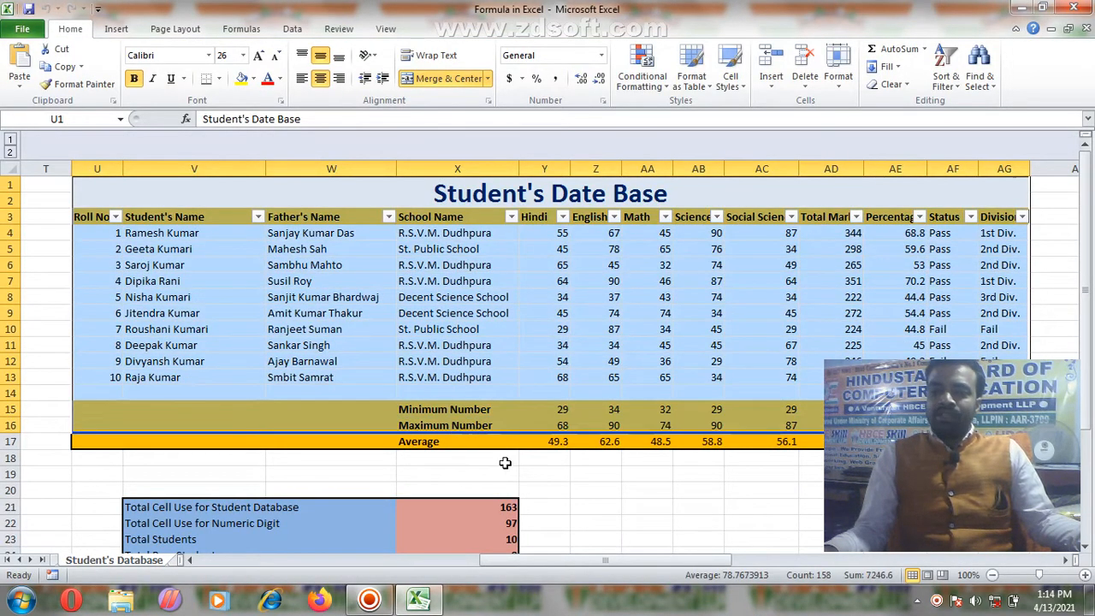
{"action": "left_click", "coordinate": [590, 488]}
{"action": "left_click", "coordinate": [86, 474]}
{"action": "type", "text": "s"}
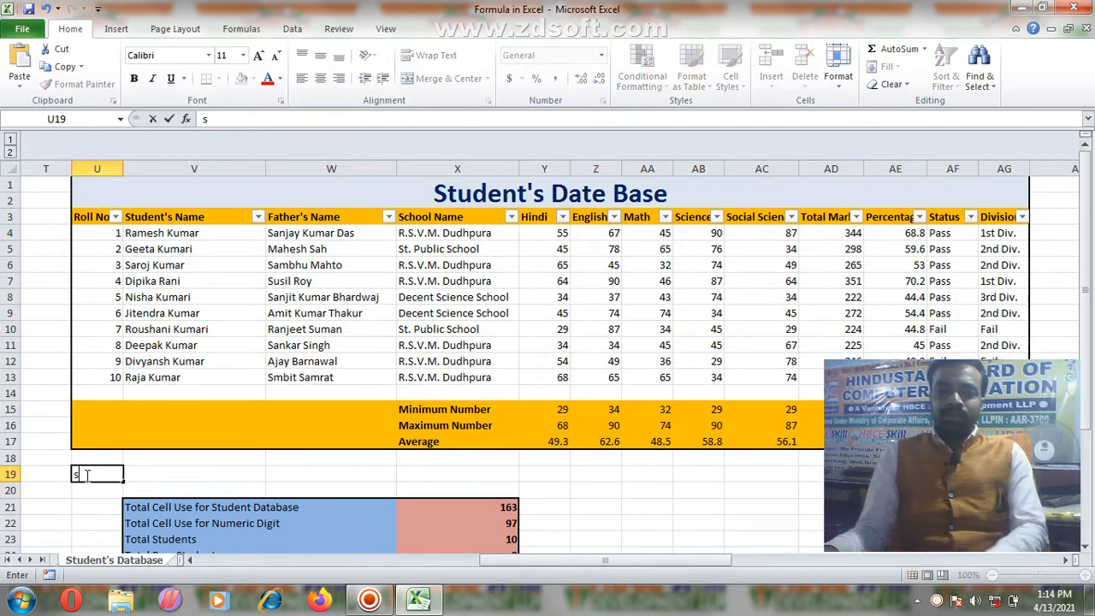
{"action": "type", "text": "tgd"}
{"action": "key", "text": "Return"}
{"action": "type", "text": "df"}
{"action": "key", "text": "Return"}
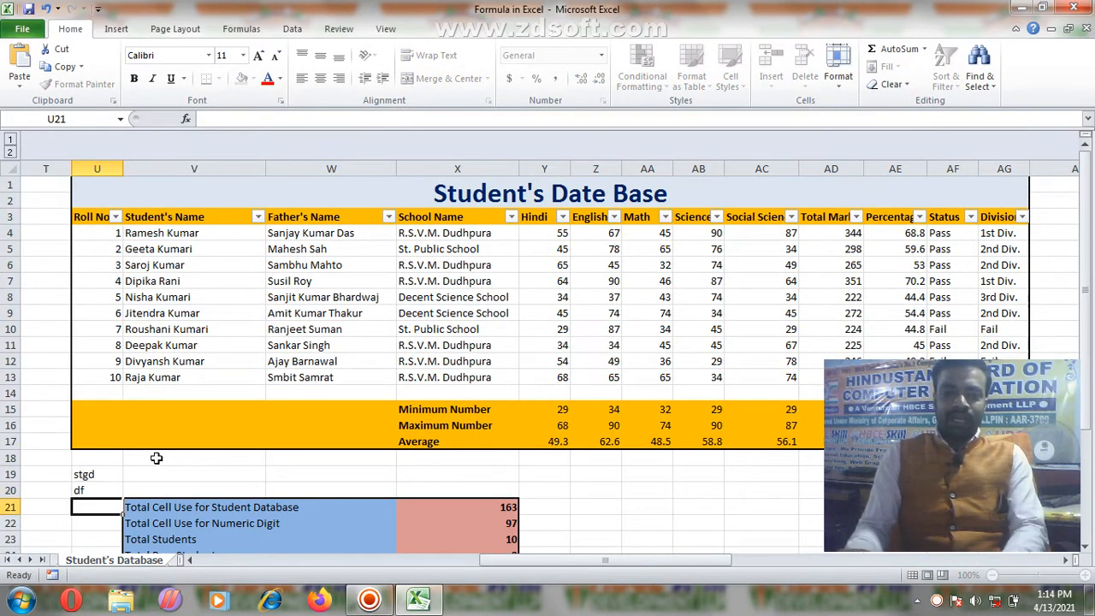
{"action": "left_click_drag", "start_coordinate": [103, 478], "coordinate": [84, 512]}
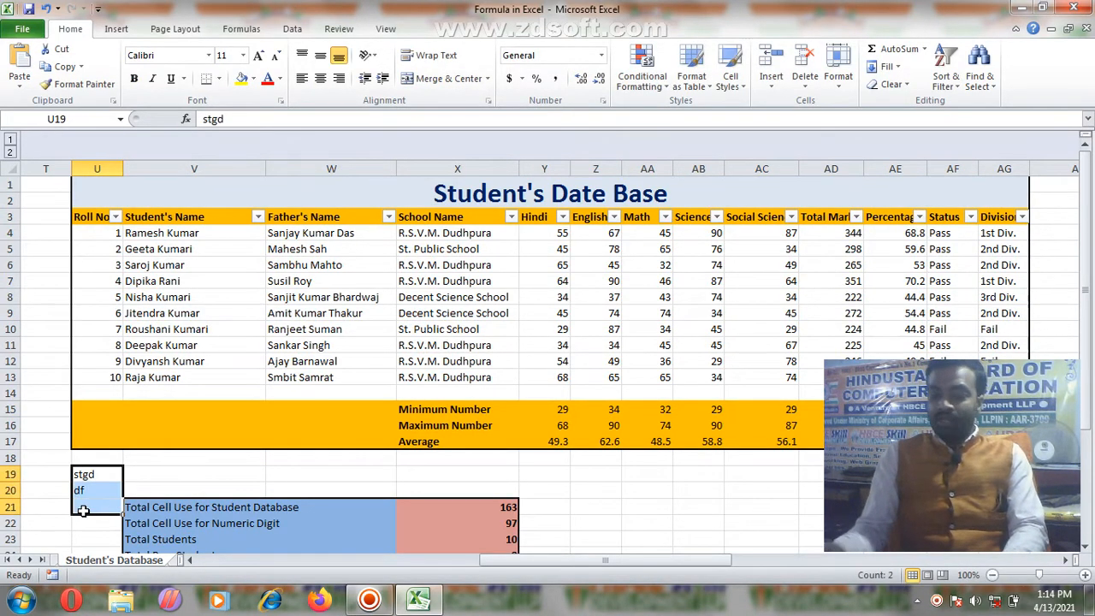
Step: Check cells V19 to X18 and the font list unchanged, then start Protect Sheet from Review
{"action": "left_click", "coordinate": [135, 472]}
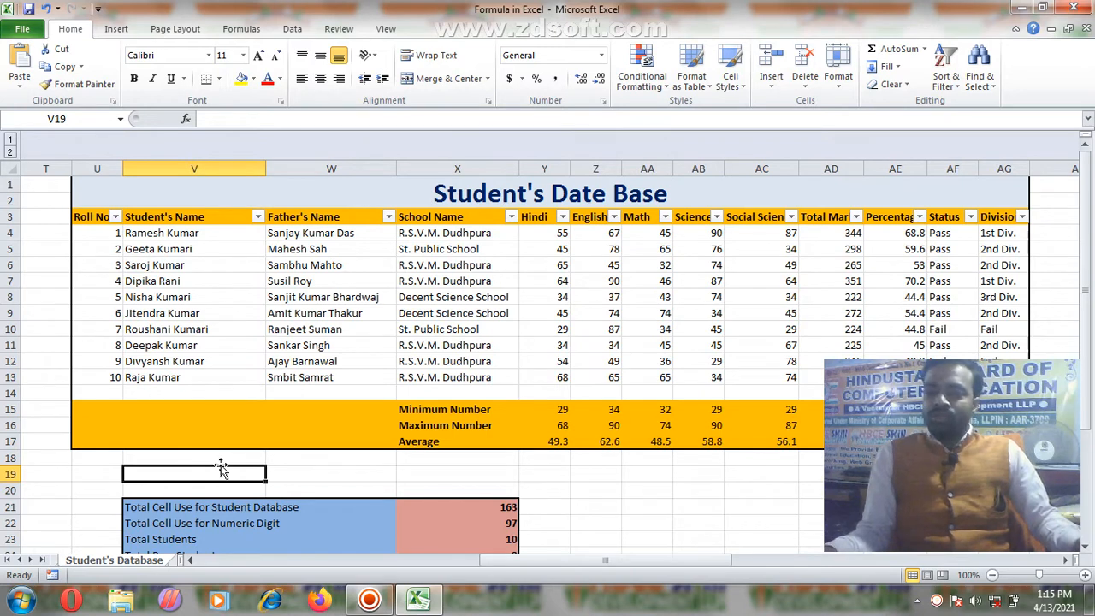
{"action": "left_click", "coordinate": [375, 474]}
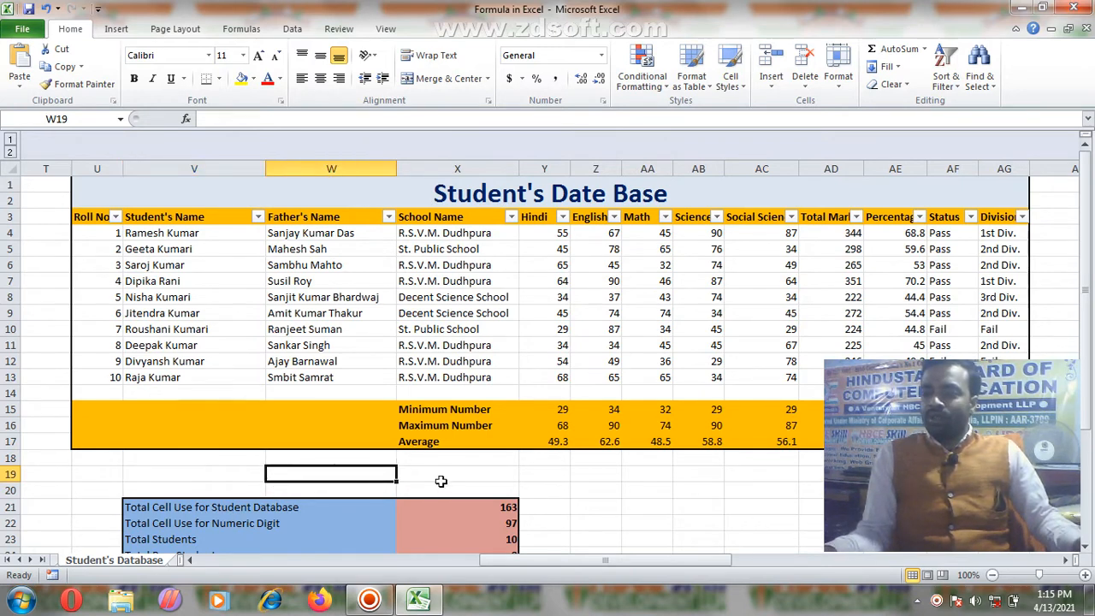
{"action": "left_click", "coordinate": [504, 487]}
{"action": "left_click", "coordinate": [463, 457]}
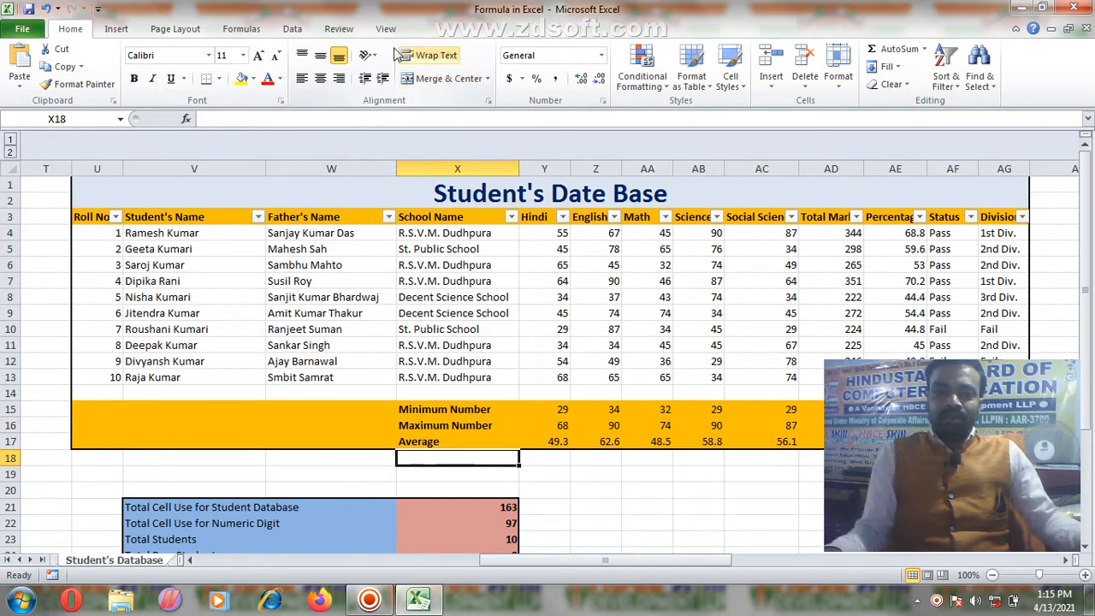
{"action": "left_click", "coordinate": [209, 56]}
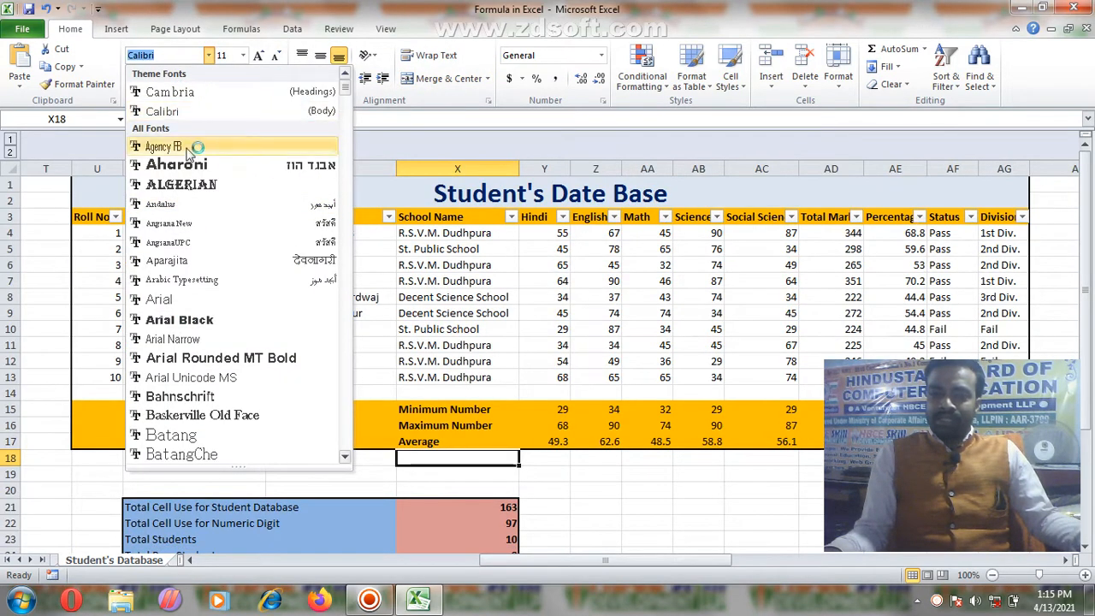
{"action": "left_click", "coordinate": [210, 56]}
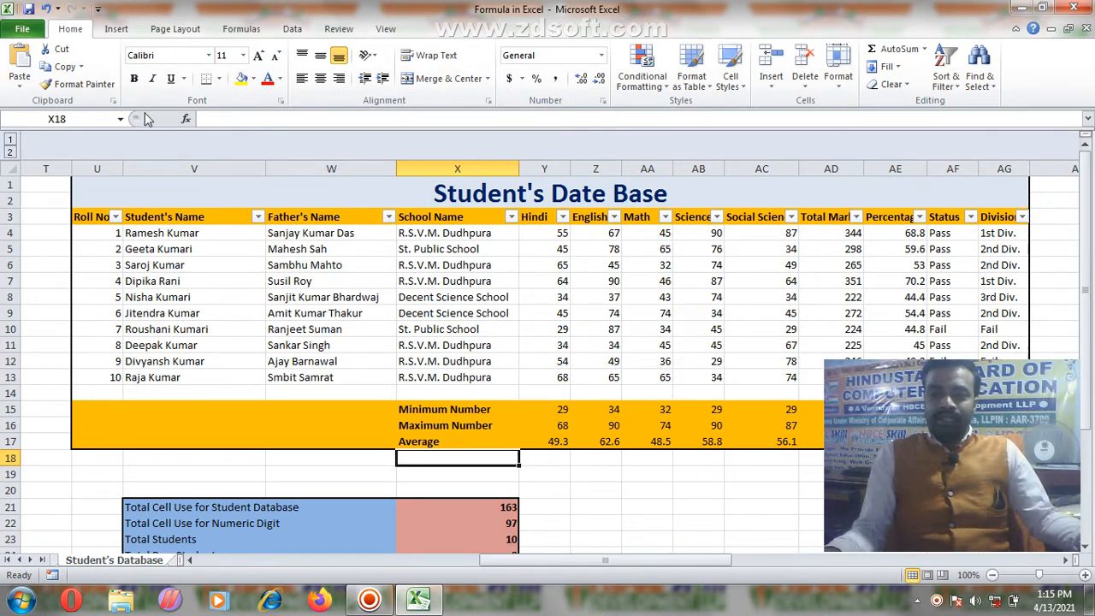
{"action": "left_click", "coordinate": [335, 30]}
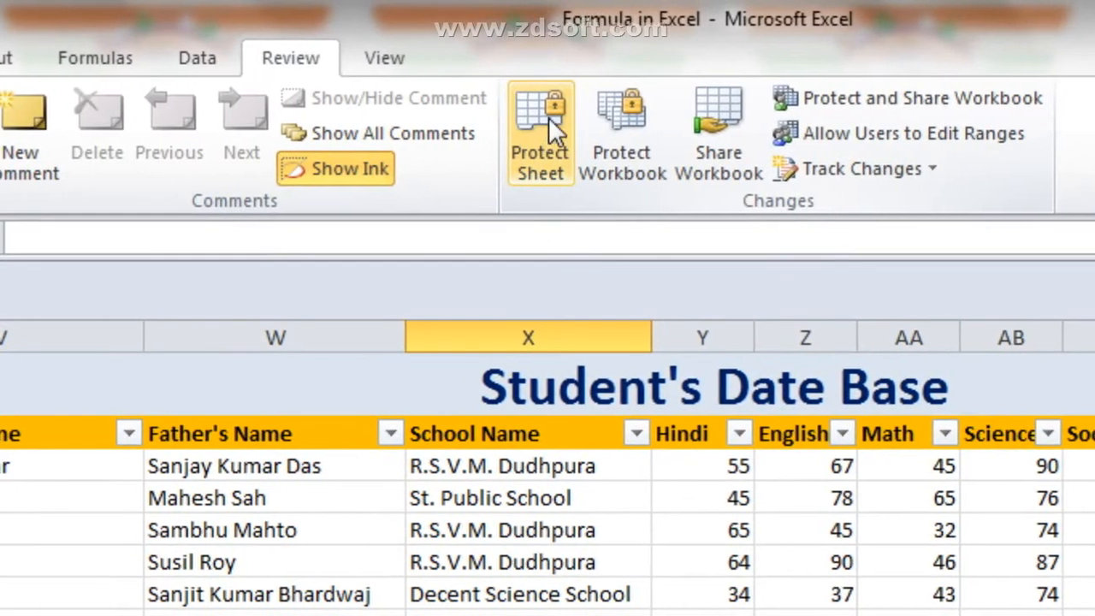
{"action": "left_click", "coordinate": [534, 129]}
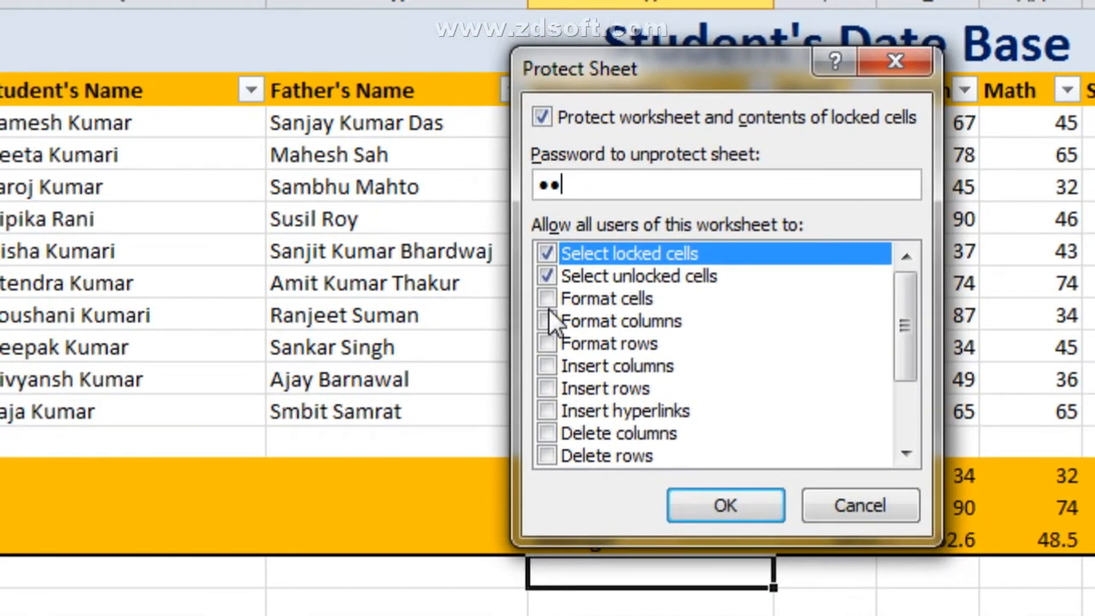
Step: Allow formatting cells, columns and rows, inserting columns, rows and hyperlinks, and deleting columns
{"action": "left_click", "coordinate": [547, 299]}
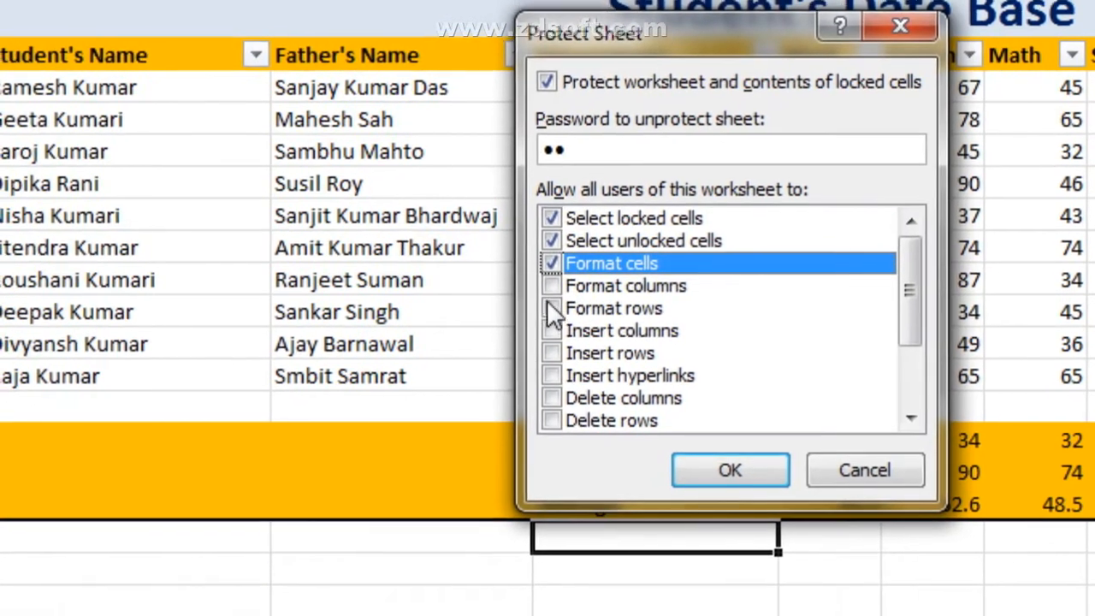
{"action": "left_click", "coordinate": [551, 286]}
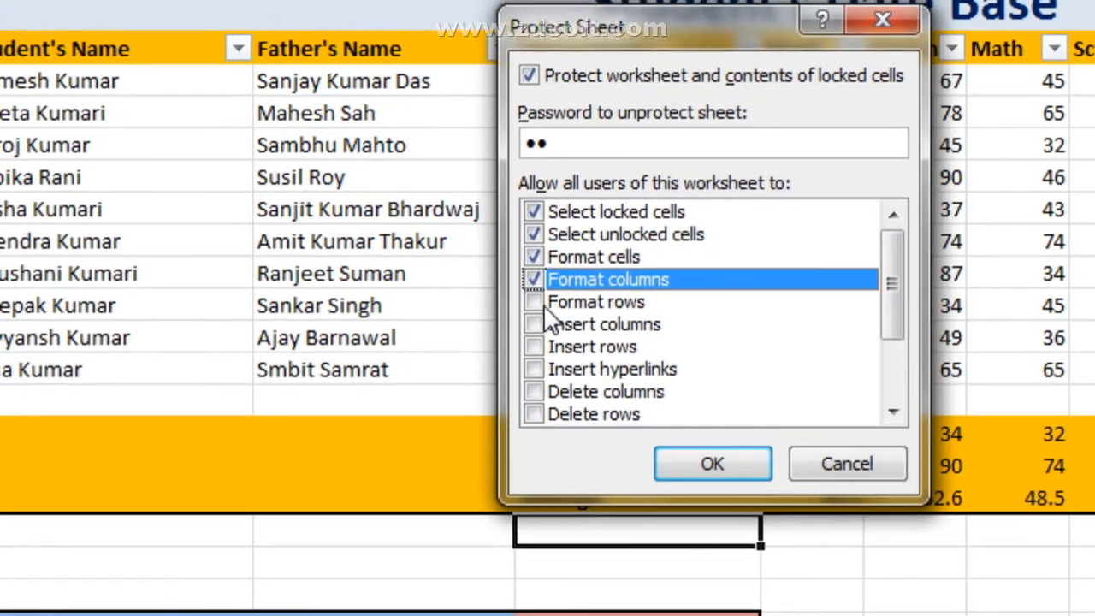
{"action": "left_click", "coordinate": [546, 306]}
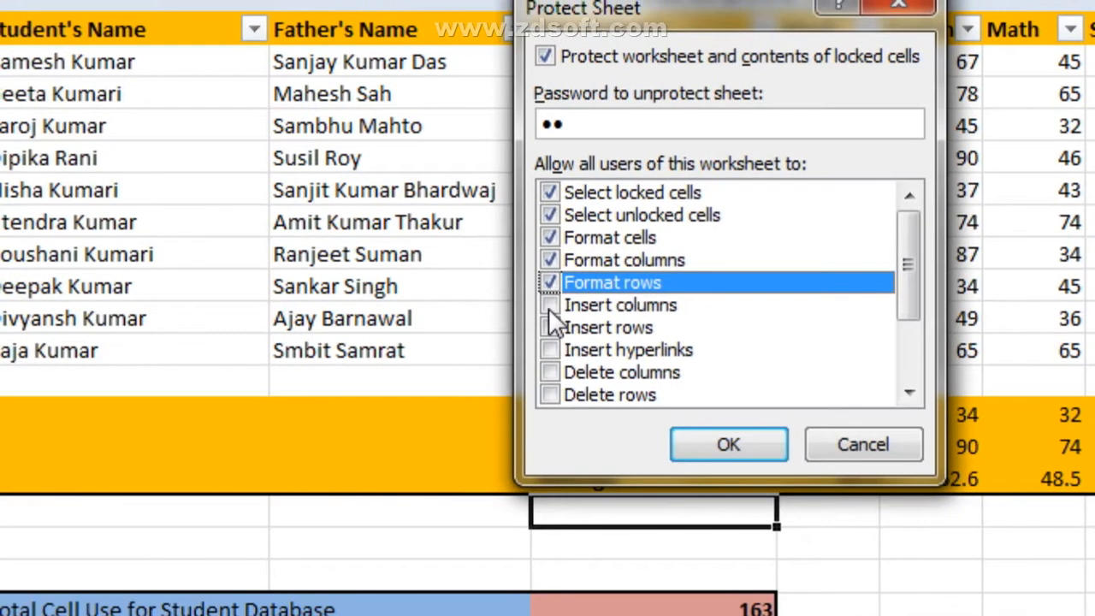
{"action": "left_click", "coordinate": [549, 305]}
{"action": "left_click", "coordinate": [549, 328]}
{"action": "left_click", "coordinate": [549, 350]}
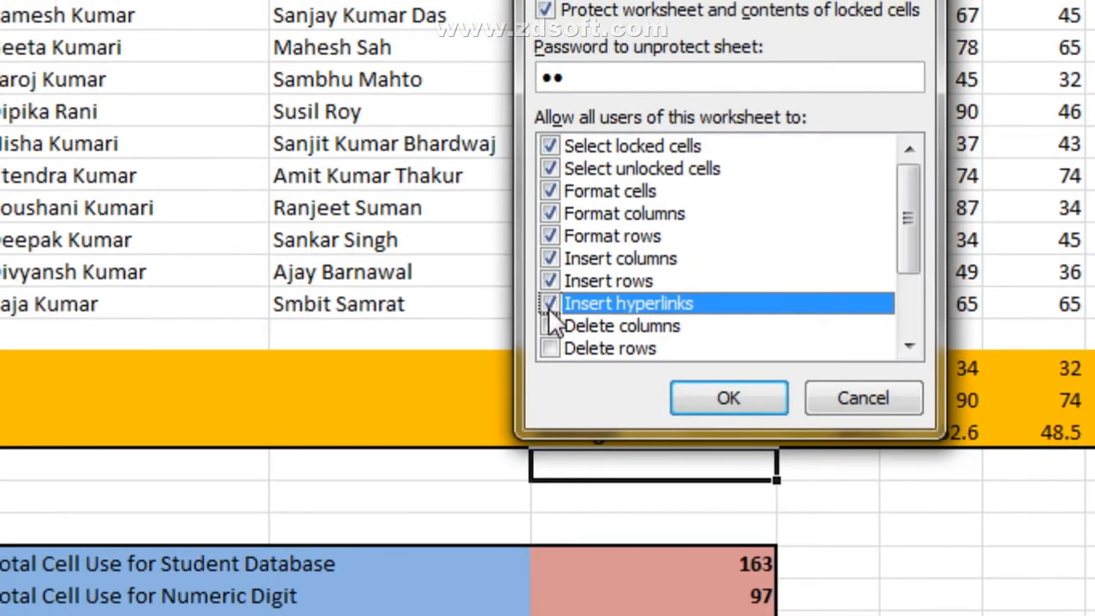
{"action": "left_click", "coordinate": [552, 326]}
Step: Also allow deleting rows, sorting, AutoFilter, PivotTable reports, editing objects and scenarios, then confirm
{"action": "scroll", "coordinate": [556, 325], "scroll_direction": "down", "scroll_amount": 2}
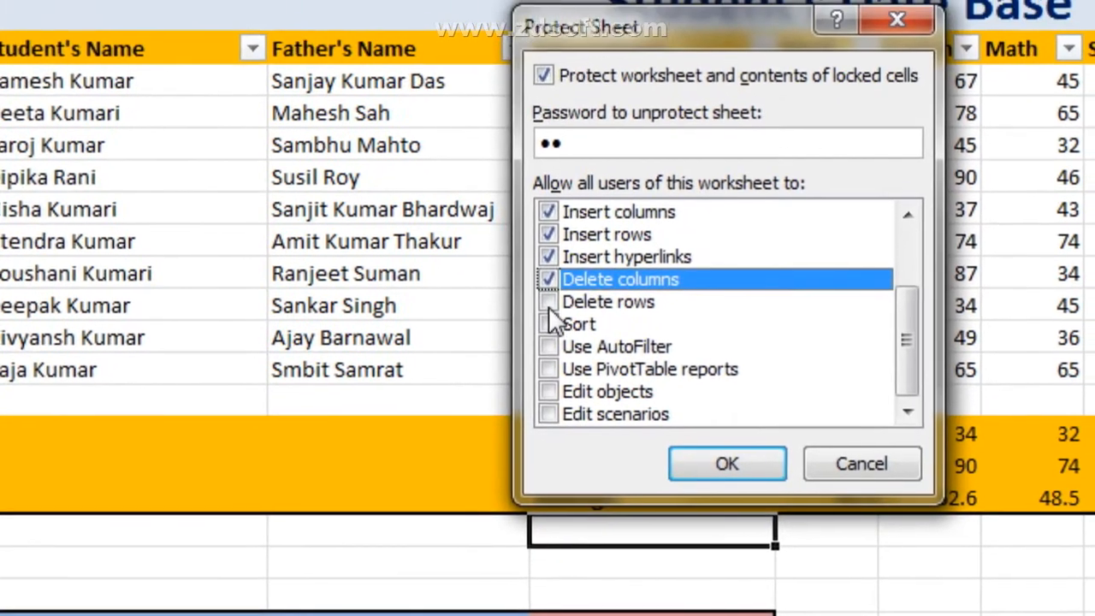
{"action": "left_click", "coordinate": [576, 271]}
{"action": "left_click", "coordinate": [577, 294]}
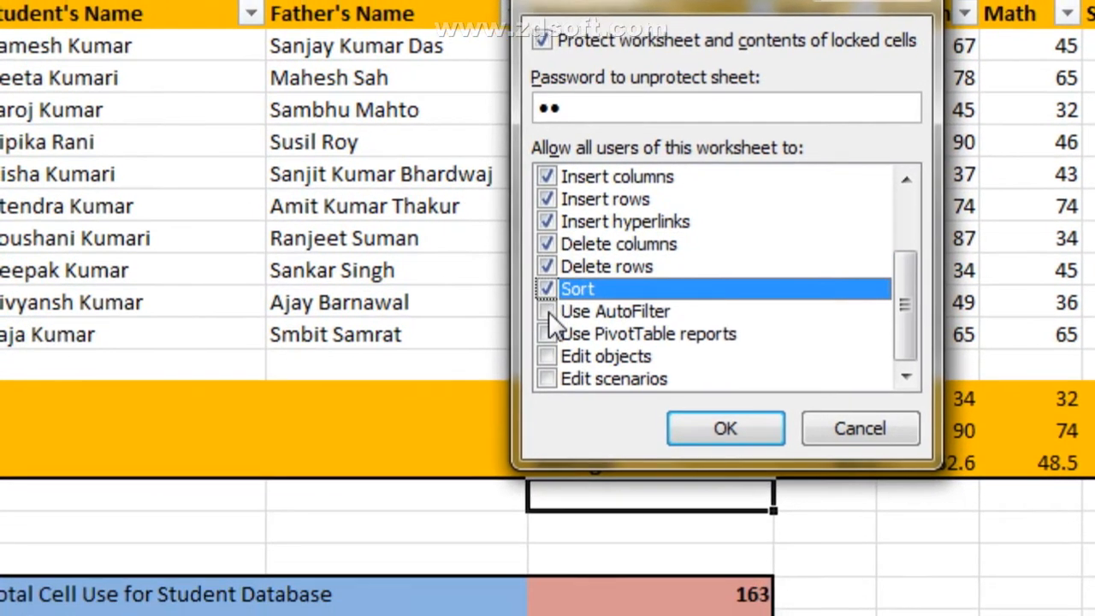
{"action": "left_click", "coordinate": [548, 310]}
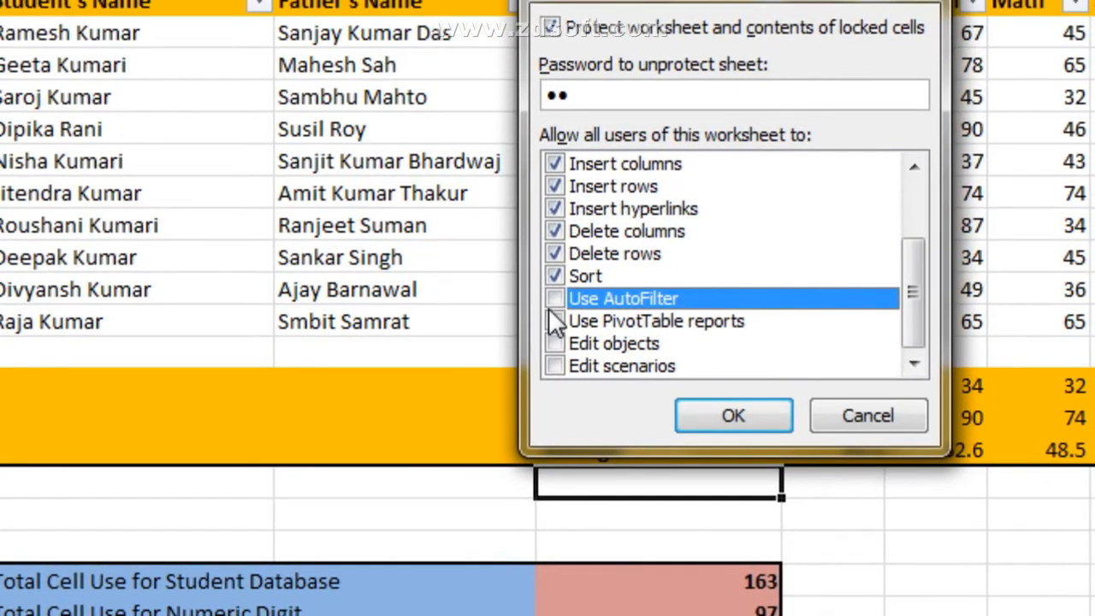
{"action": "left_click", "coordinate": [554, 299]}
{"action": "left_click", "coordinate": [554, 321]}
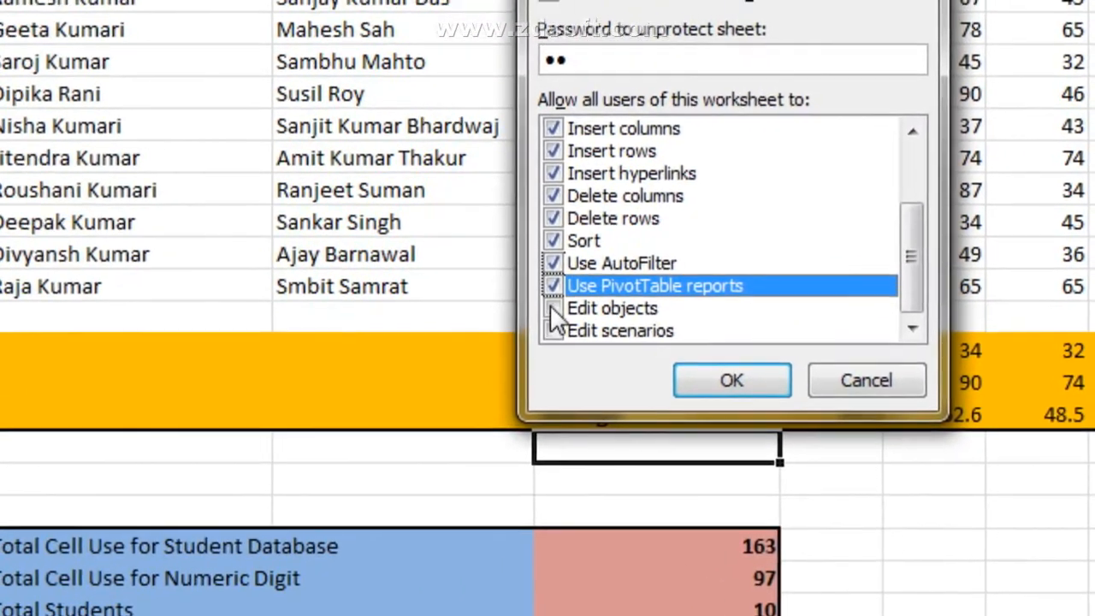
{"action": "left_click", "coordinate": [468, 271]}
{"action": "left_click", "coordinate": [468, 293]}
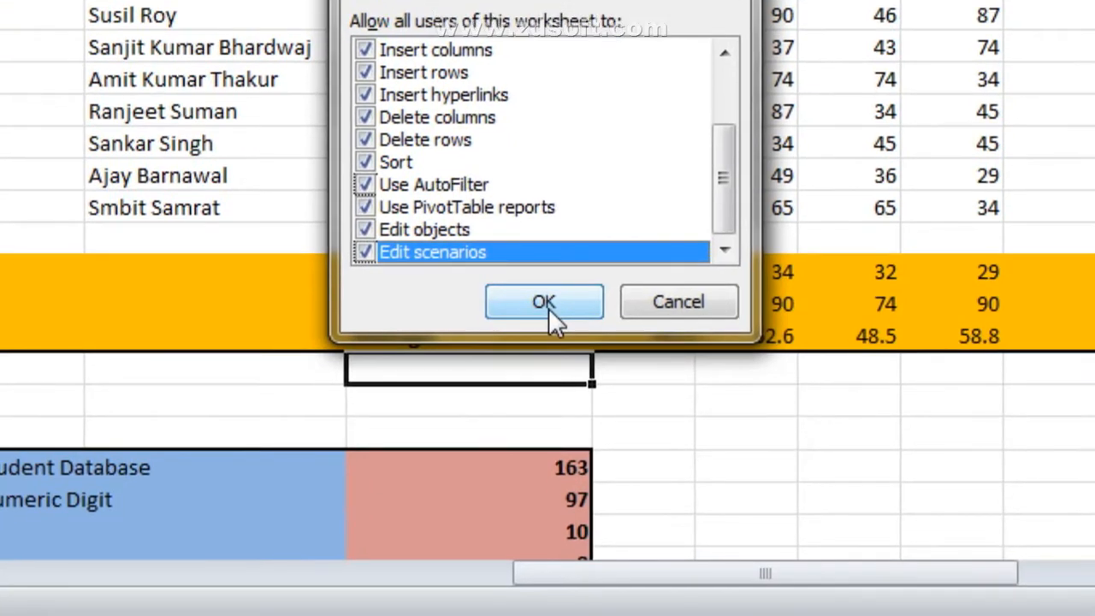
{"action": "left_click", "coordinate": [548, 308]}
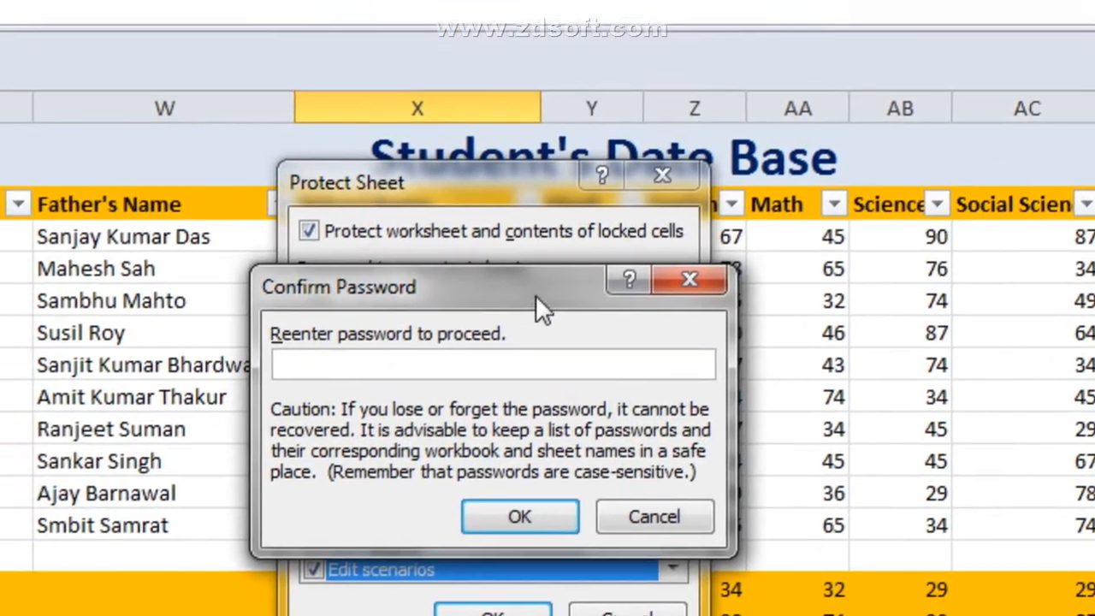
Step: Confirm the re-entered password to protect the sheet, then select a table cell to test it
{"action": "left_click_drag", "start_coordinate": [455, 218], "coordinate": [475, 358]}
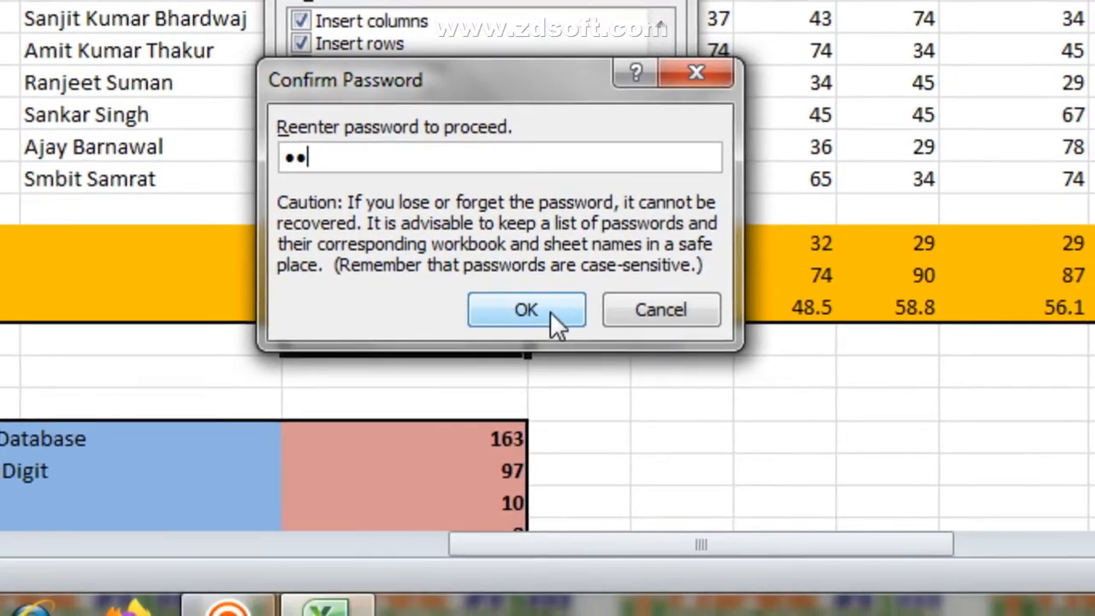
{"action": "left_click", "coordinate": [550, 312]}
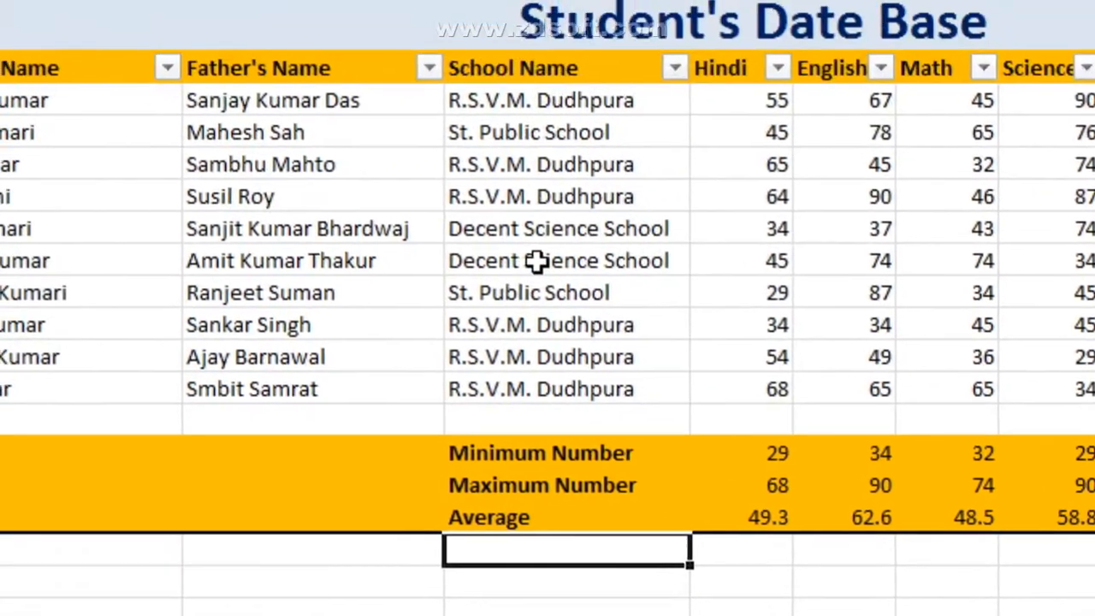
{"action": "left_click", "coordinate": [537, 261]}
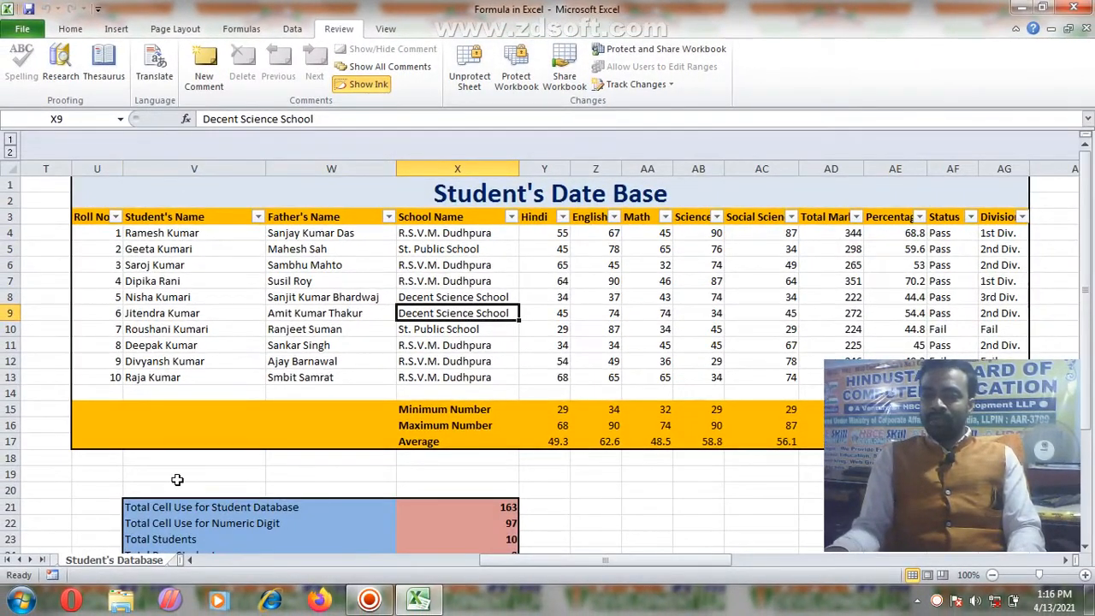
Step: Try editing cell V19, dismiss the read-only warning, and return to the Home tab
{"action": "left_click", "coordinate": [178, 473]}
{"action": "double_click", "coordinate": [174, 472]}
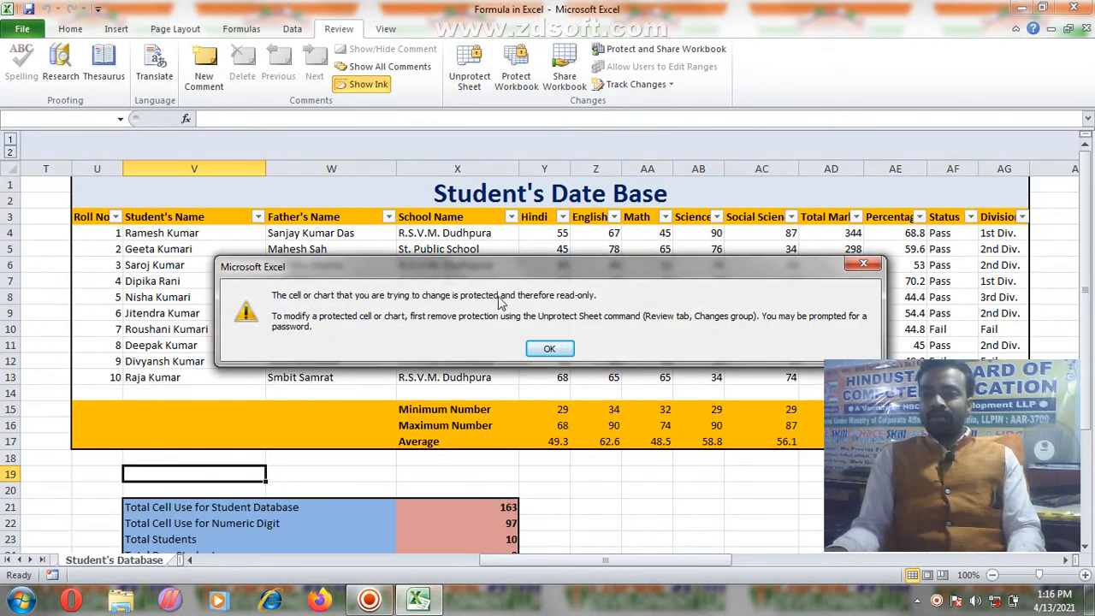
{"action": "left_click", "coordinate": [564, 349]}
{"action": "left_click", "coordinate": [71, 30]}
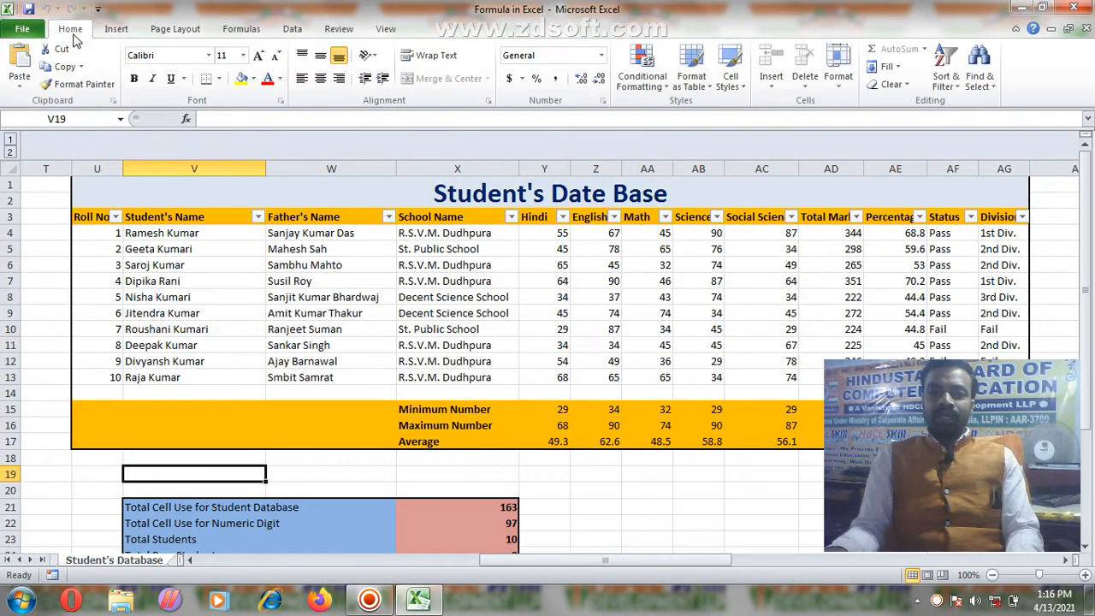
Step: Inspect the allowed insert and delete options, then try editing X18 and dismiss the protection warning
{"action": "left_click", "coordinate": [772, 81]}
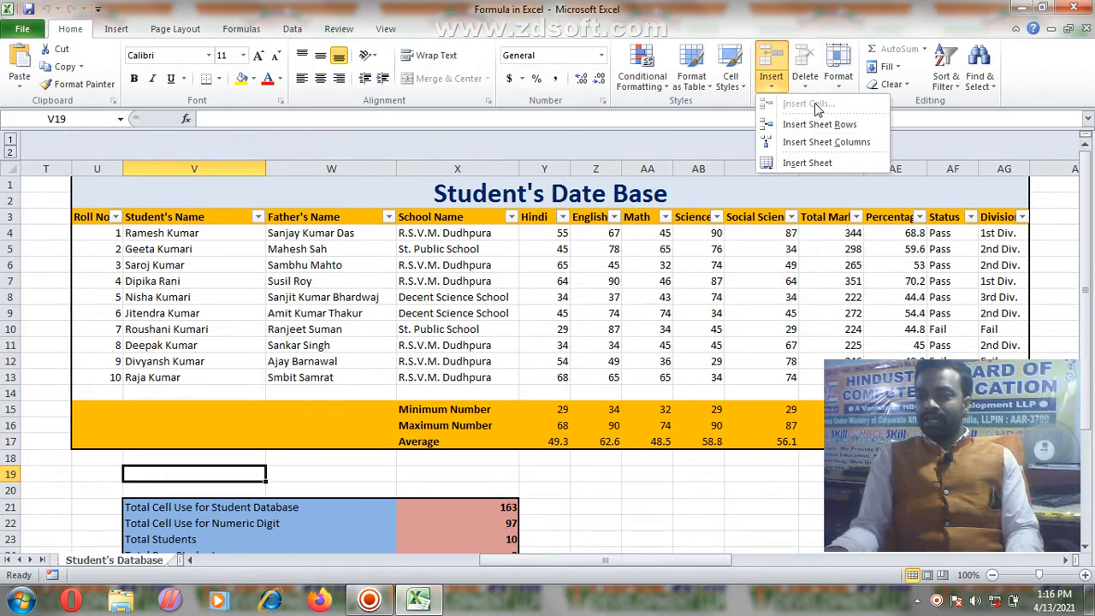
{"action": "left_click", "coordinate": [805, 92]}
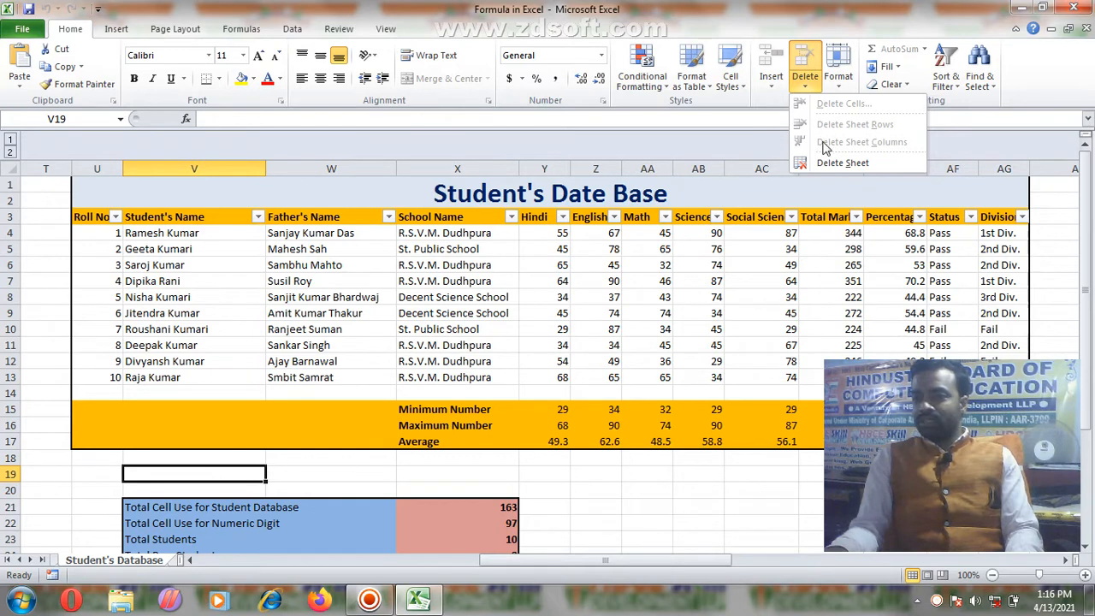
{"action": "left_click", "coordinate": [782, 81]}
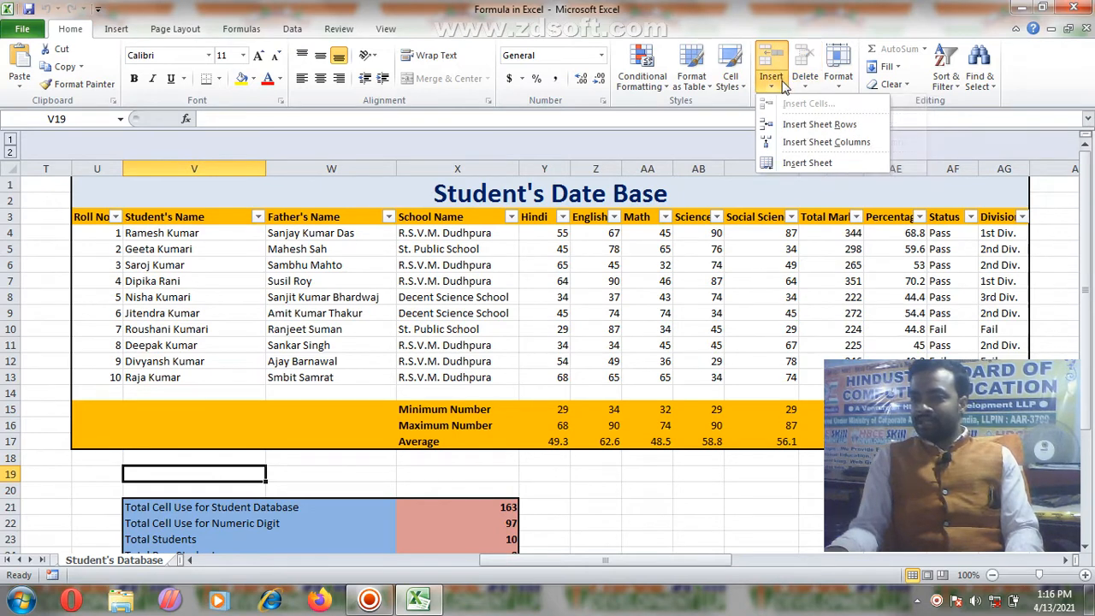
{"action": "left_click", "coordinate": [247, 301]}
{"action": "double_click", "coordinate": [412, 461]}
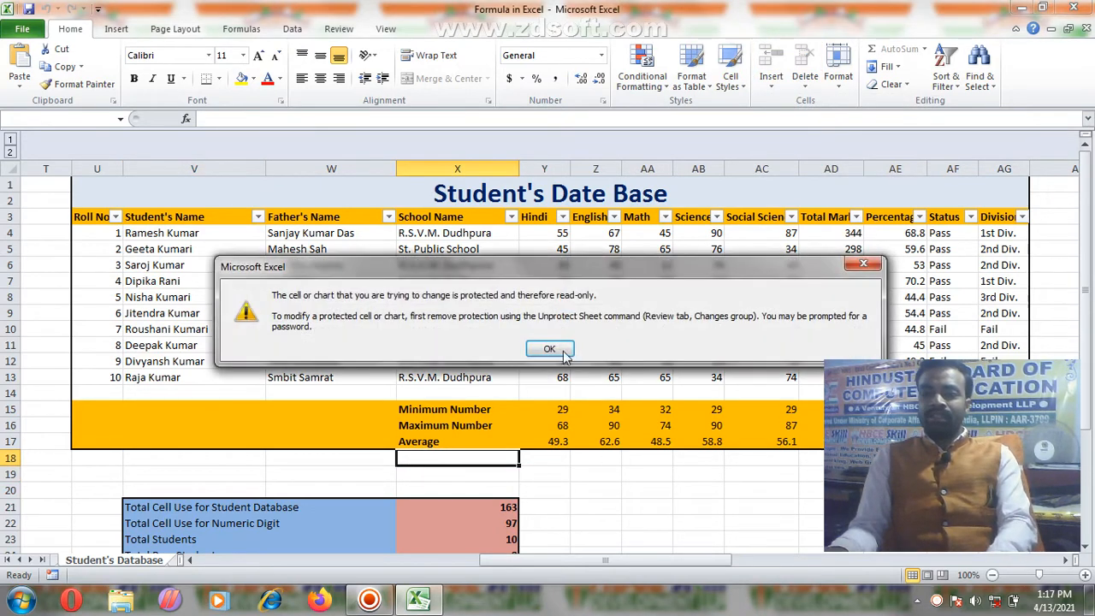
{"action": "left_click", "coordinate": [563, 352]}
{"action": "double_click", "coordinate": [588, 516]}
Step: Try applying Angsana New to cell Y12, undo it, and return to the Review commands
{"action": "left_click", "coordinate": [549, 349]}
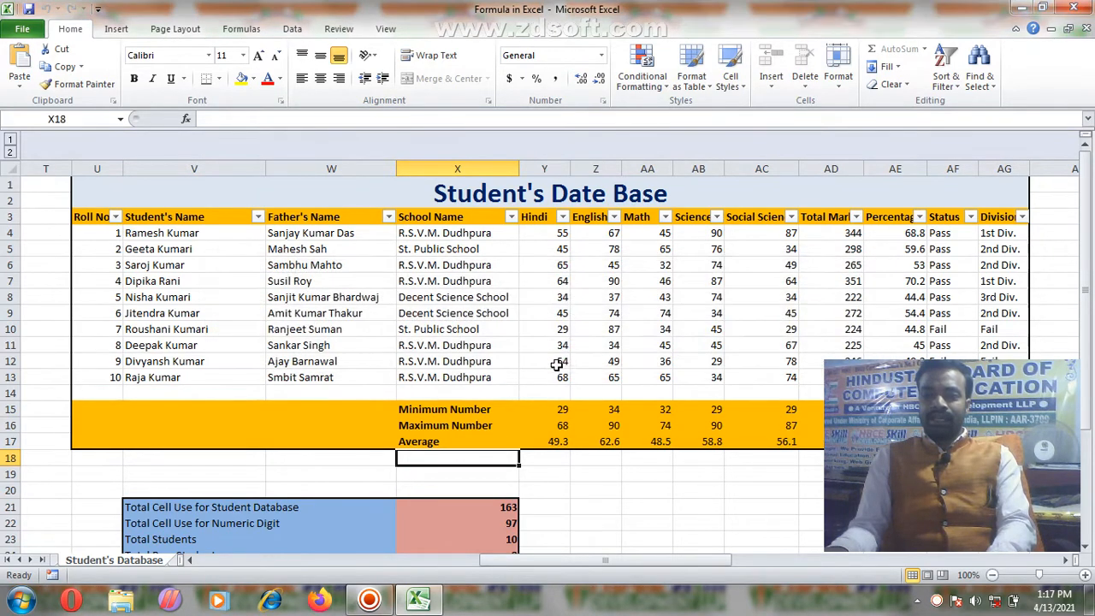
{"action": "left_click", "coordinate": [544, 361]}
{"action": "left_click", "coordinate": [206, 55]}
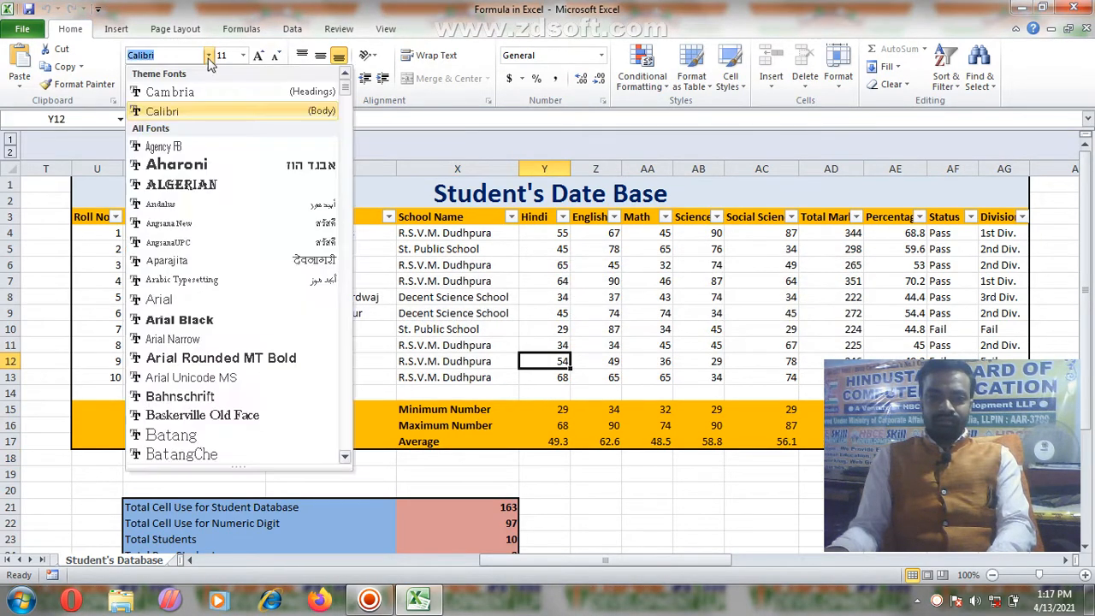
{"action": "left_click", "coordinate": [232, 221]}
{"action": "key", "text": "ctrl+z"}
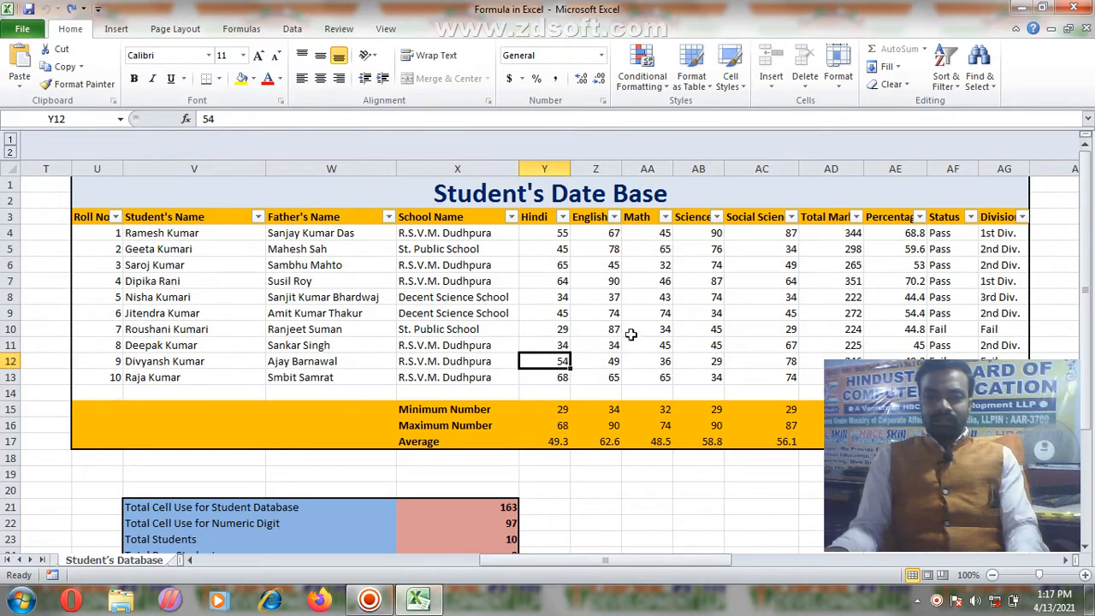
{"action": "left_click", "coordinate": [702, 340]}
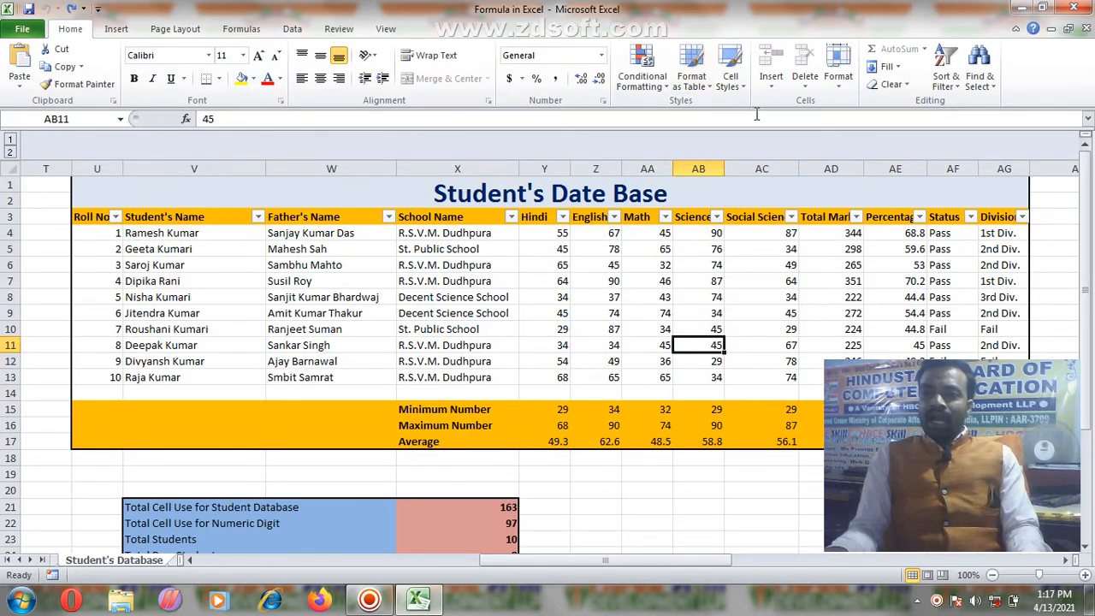
{"action": "left_click", "coordinate": [339, 29]}
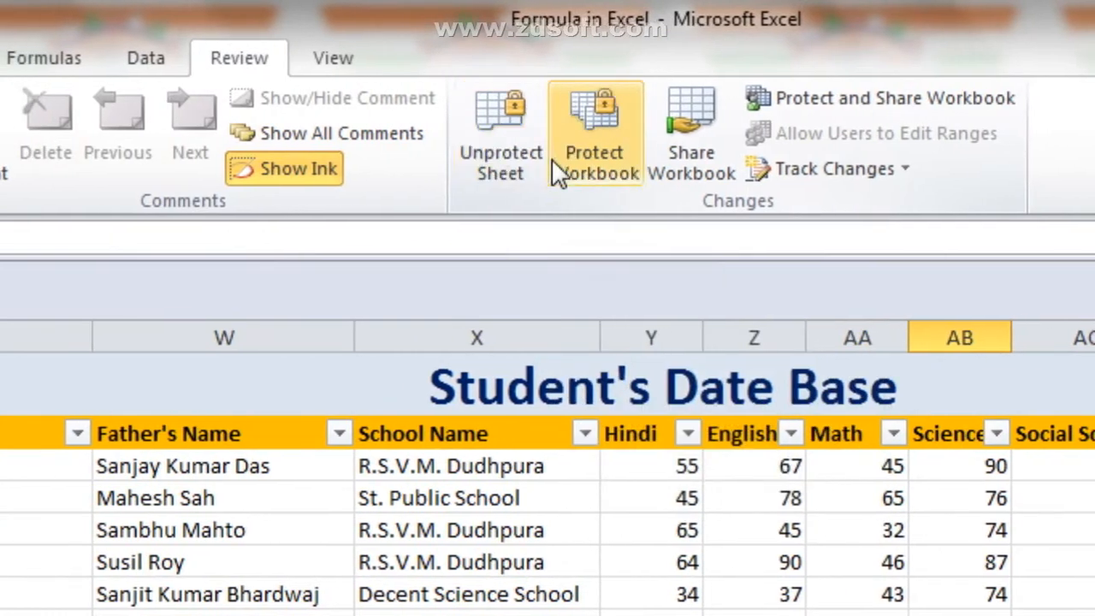
Step: Unprotect the Student's Date Base sheet by entering its two-character password, then select Z10
{"action": "left_click", "coordinate": [548, 162]}
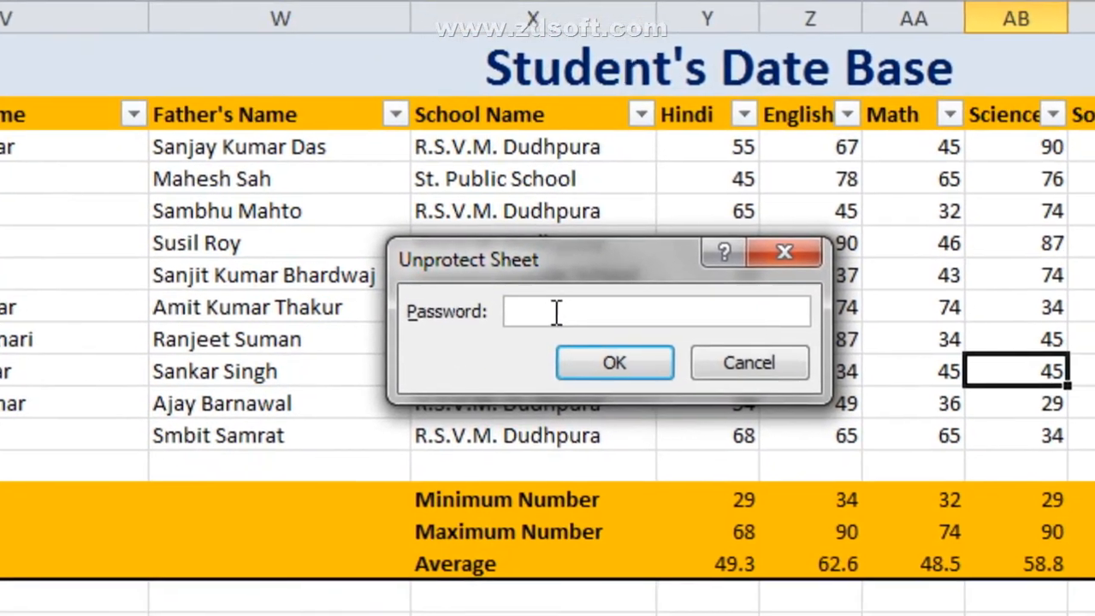
{"action": "type", "text": "12"}
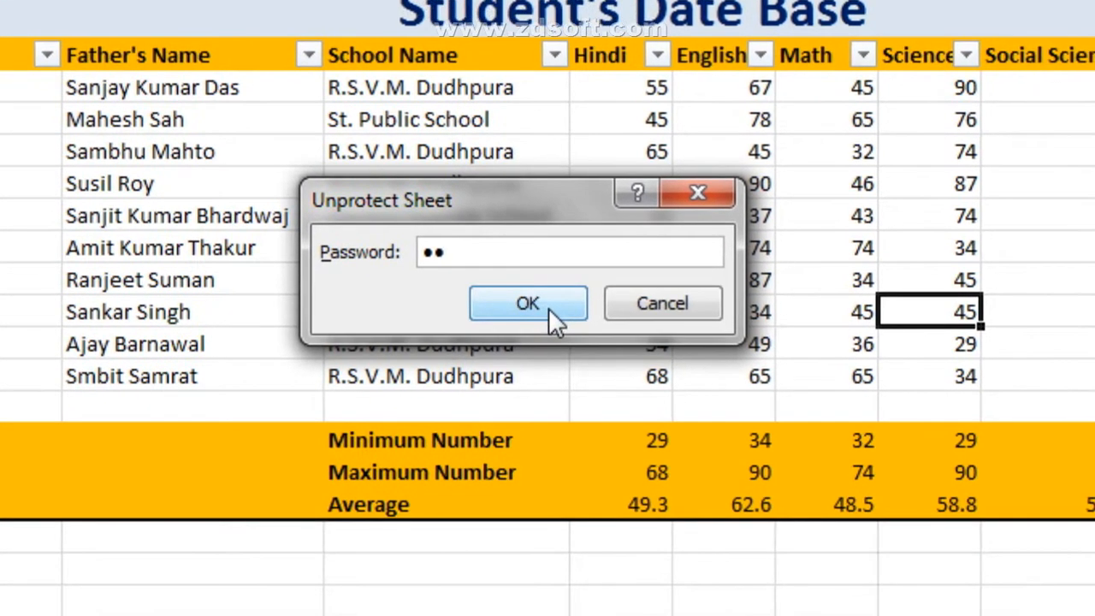
{"action": "left_click", "coordinate": [598, 378]}
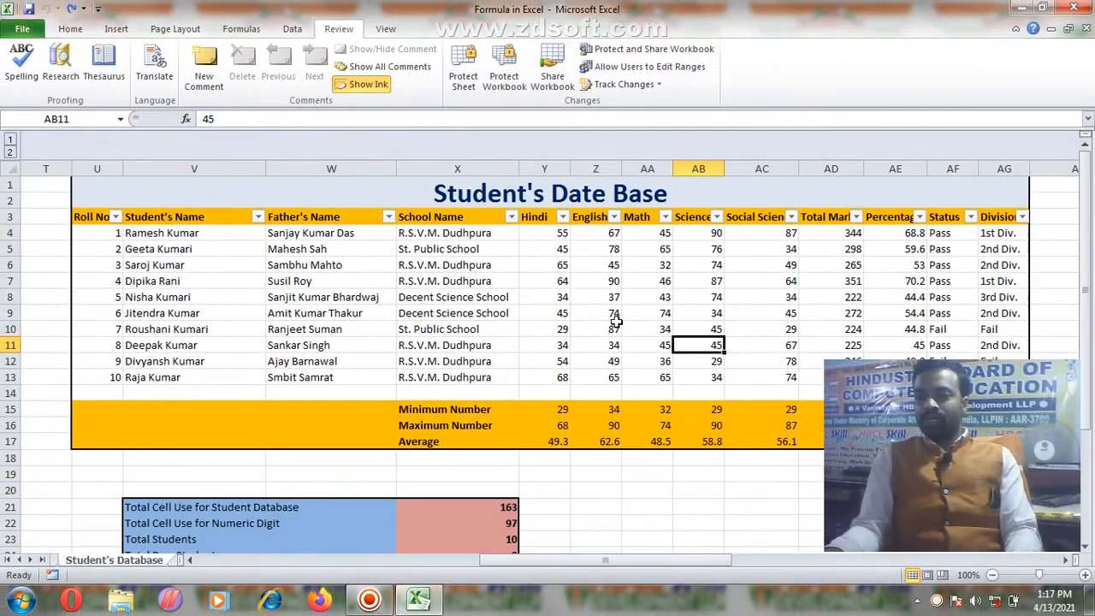
{"action": "left_click", "coordinate": [614, 324]}
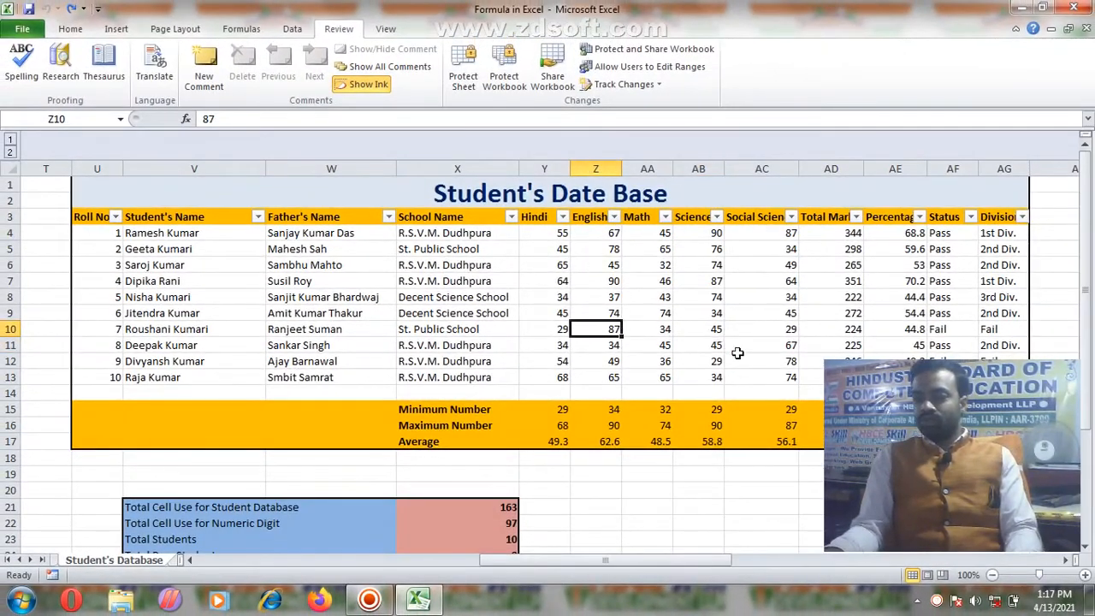
{"action": "left_click", "coordinate": [77, 28]}
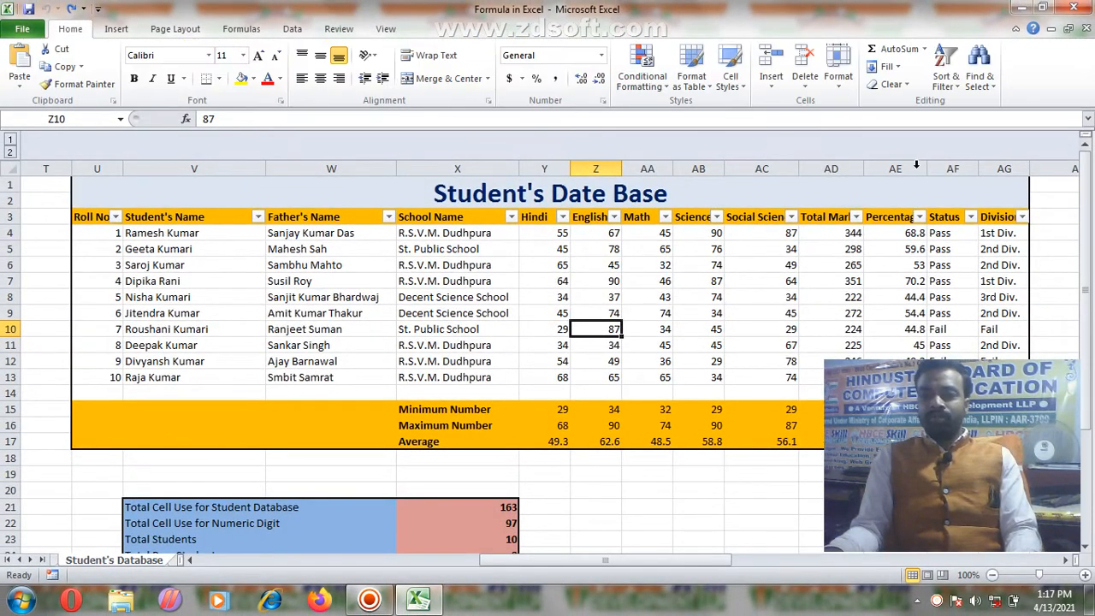
{"action": "left_click", "coordinate": [770, 85]}
{"action": "left_click", "coordinate": [805, 81]}
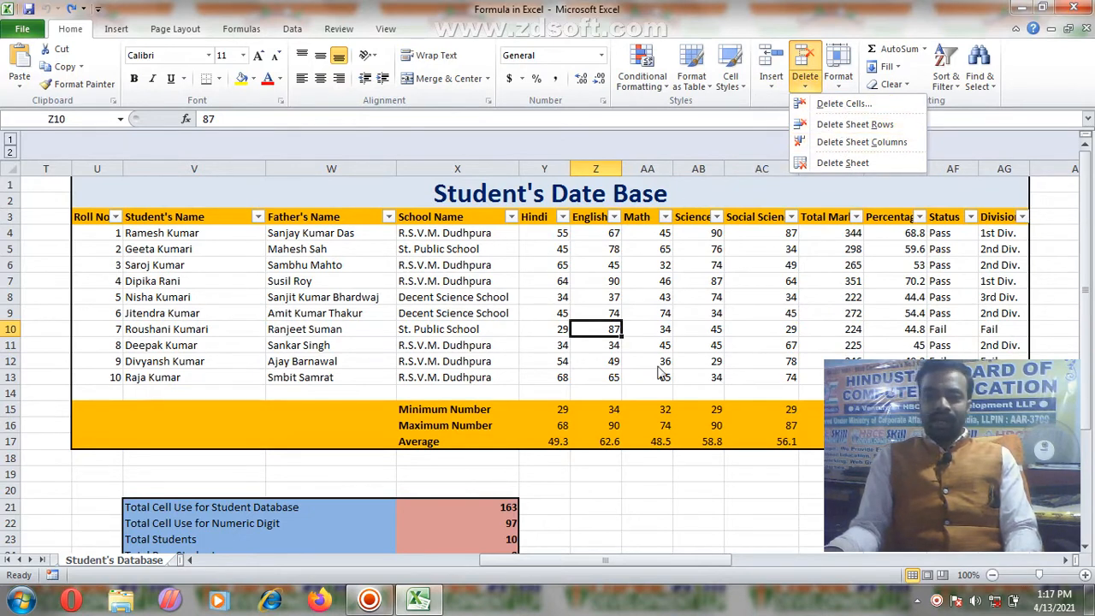
{"action": "left_click", "coordinate": [642, 324]}
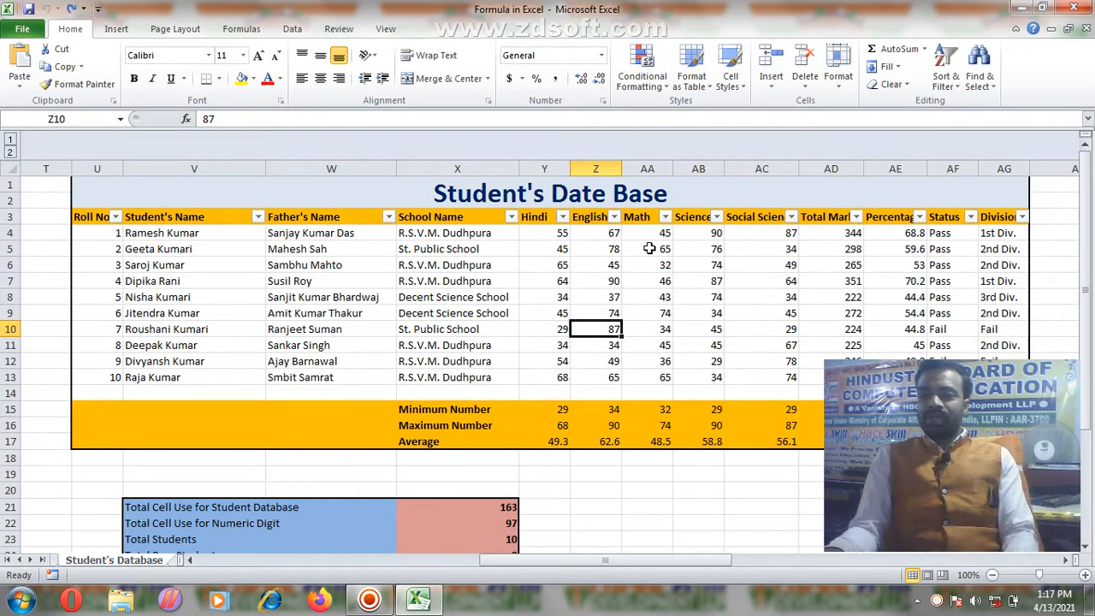
{"action": "left_click", "coordinate": [336, 30]}
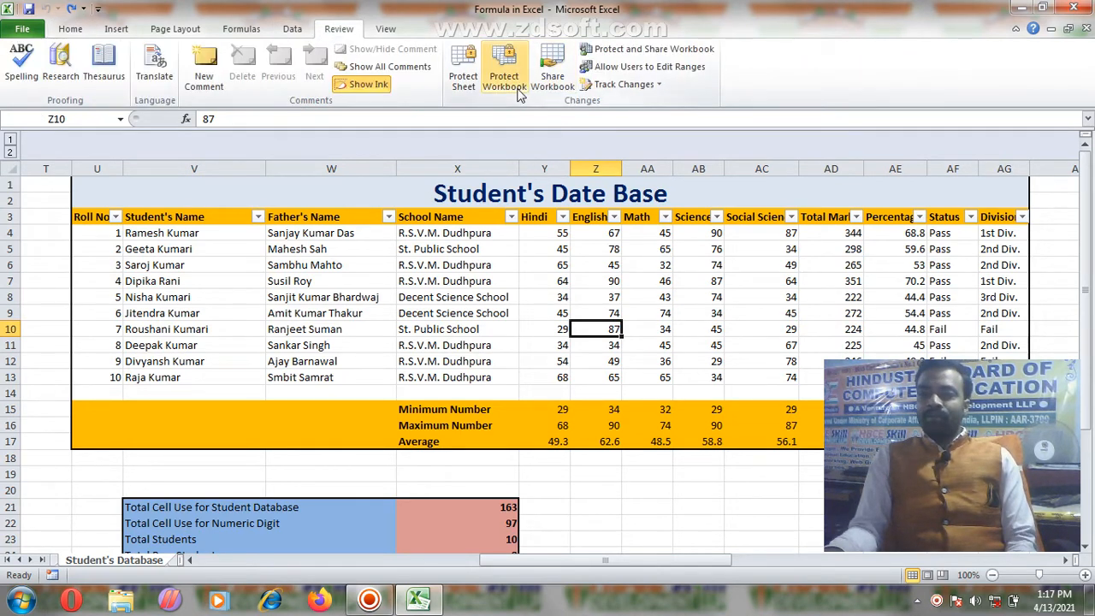
{"action": "right_click", "coordinate": [133, 561]}
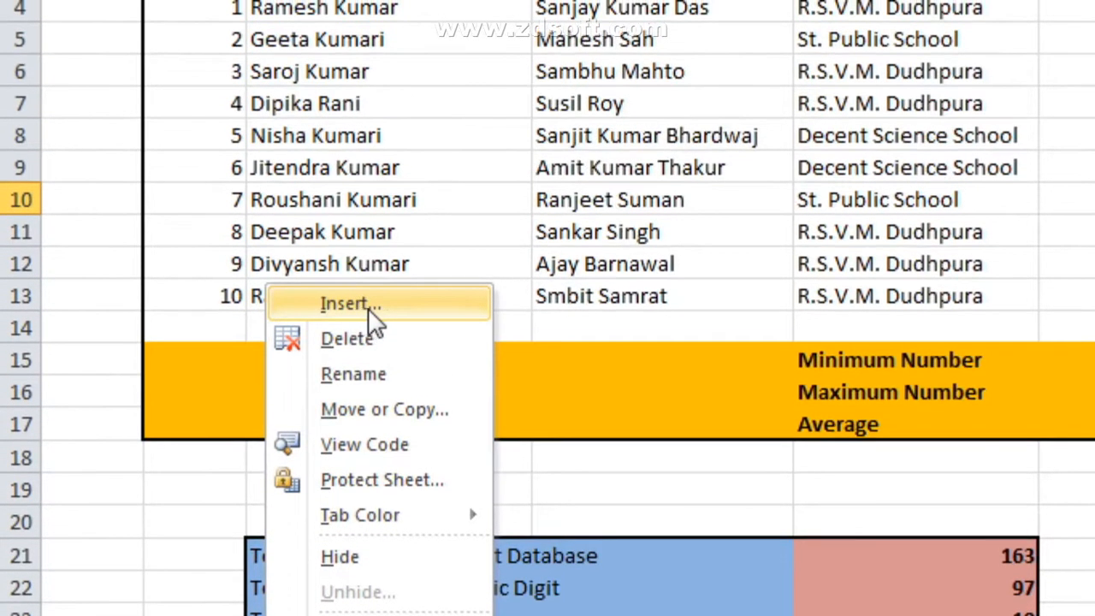
{"action": "left_click", "coordinate": [760, 298]}
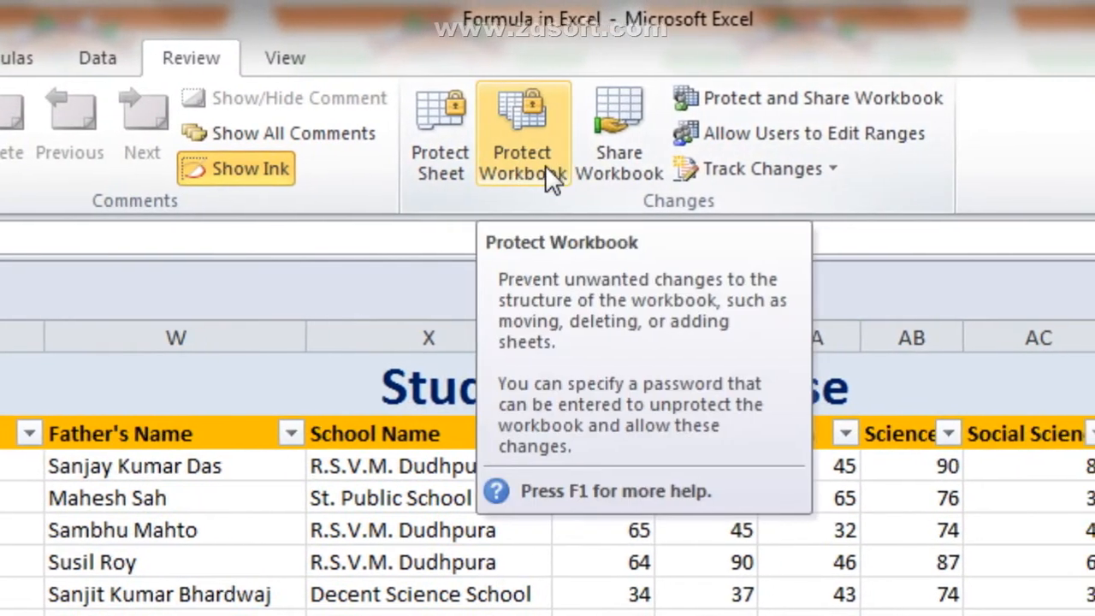
Step: Protect the workbook's Structure and Windows with a one-character password, entered and confirmed
{"action": "left_click", "coordinate": [548, 165]}
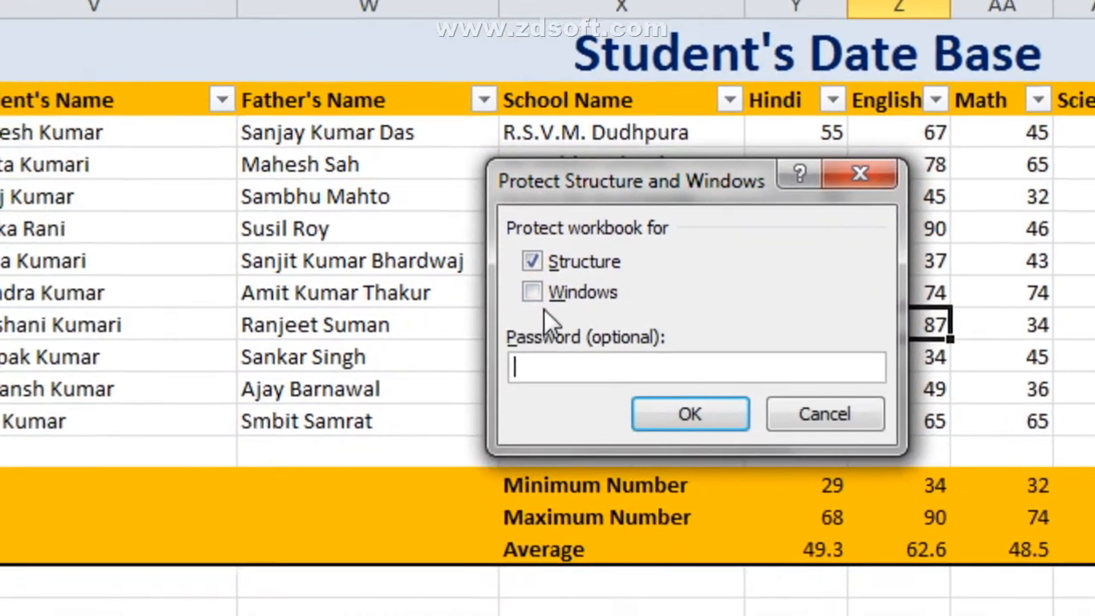
{"action": "left_click", "coordinate": [448, 363]}
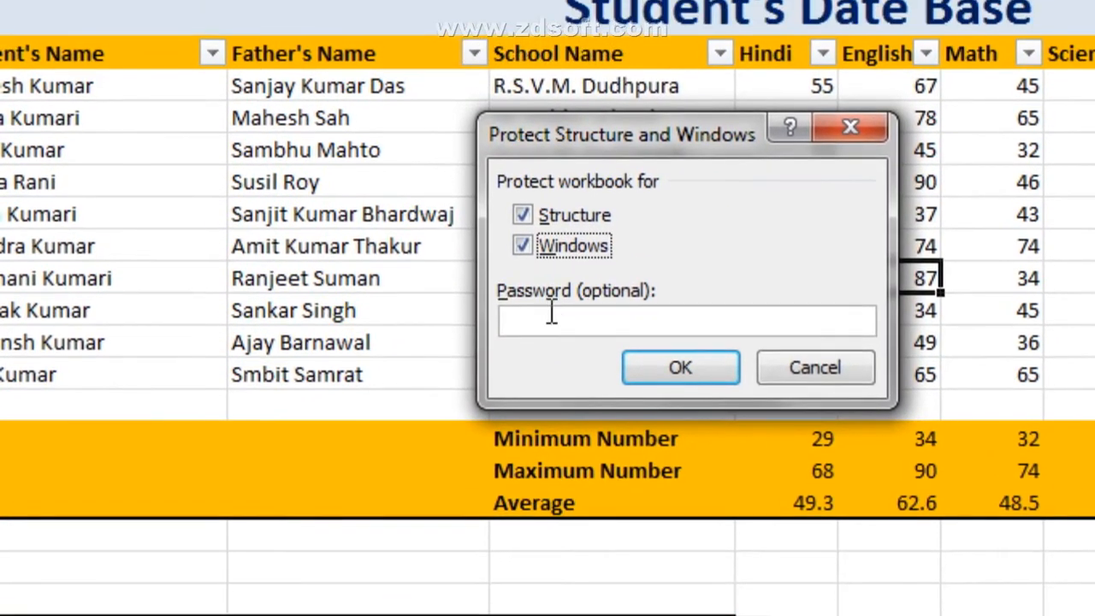
{"action": "left_click", "coordinate": [551, 294]}
{"action": "type", "text": "1"}
{"action": "left_click", "coordinate": [548, 308]}
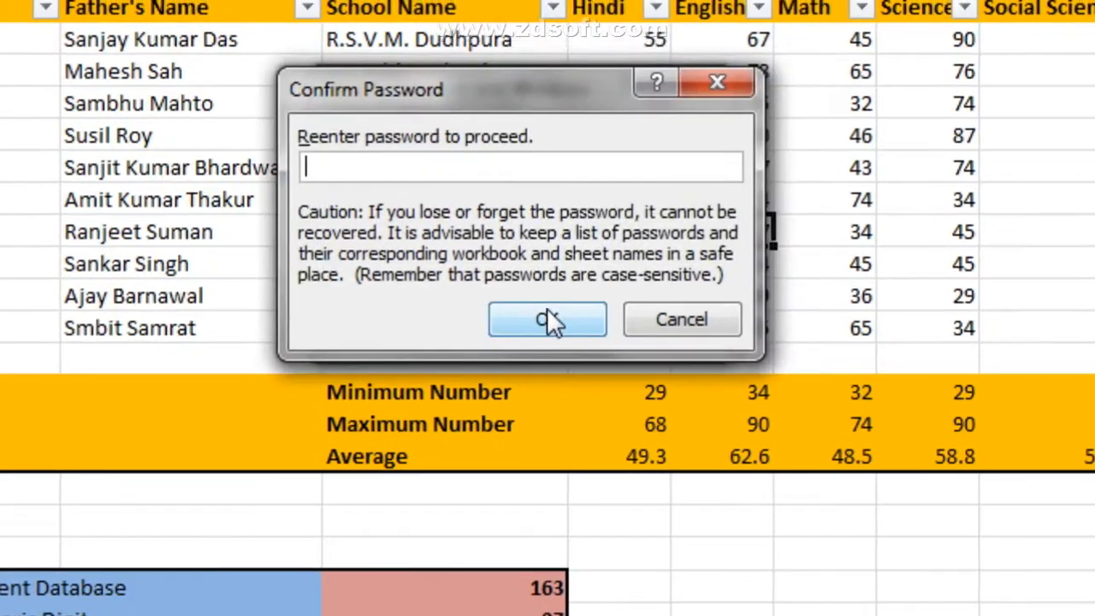
{"action": "type", "text": "1"}
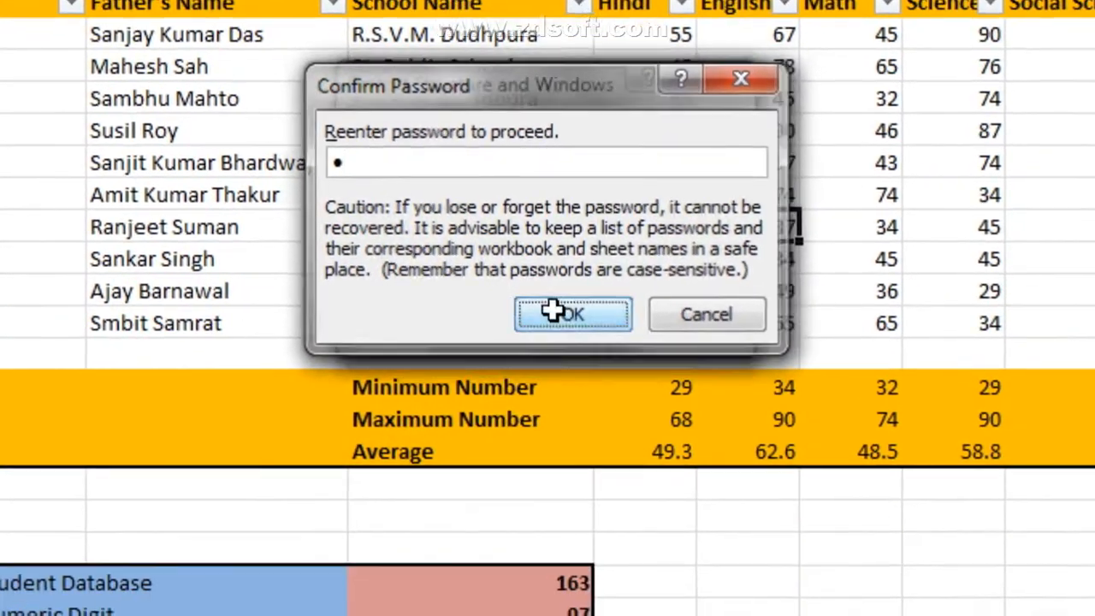
{"action": "left_click", "coordinate": [599, 356]}
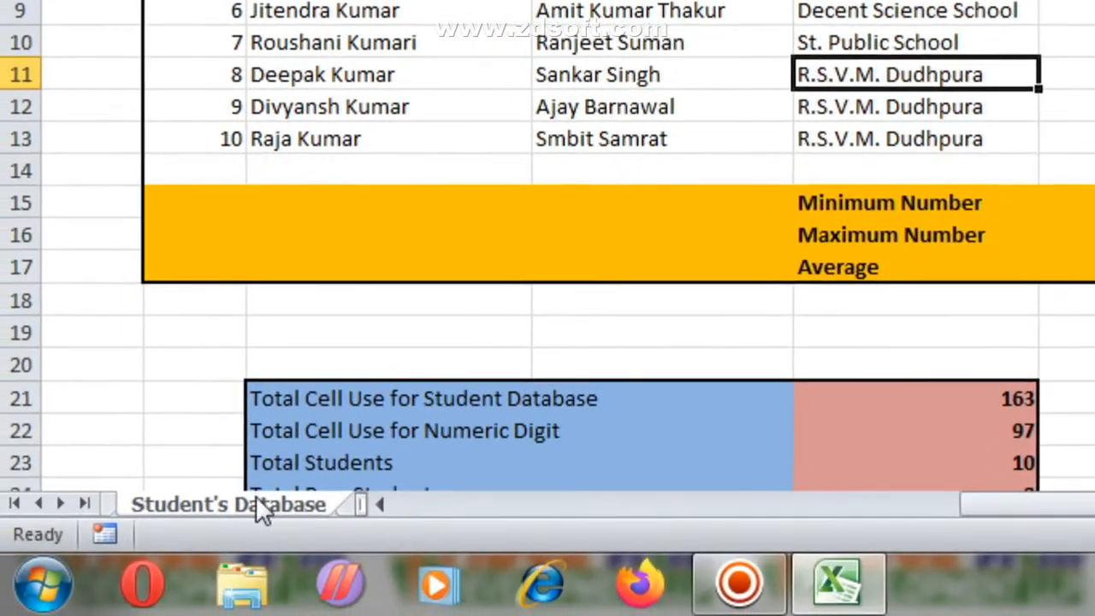
{"action": "right_click", "coordinate": [256, 504]}
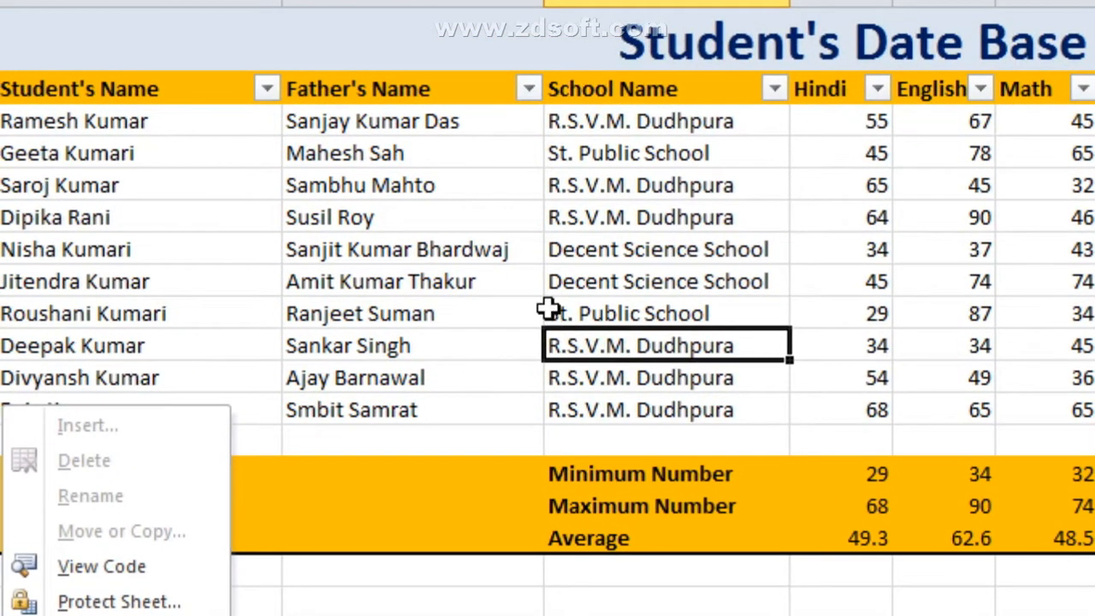
{"action": "key", "text": "Escape"}
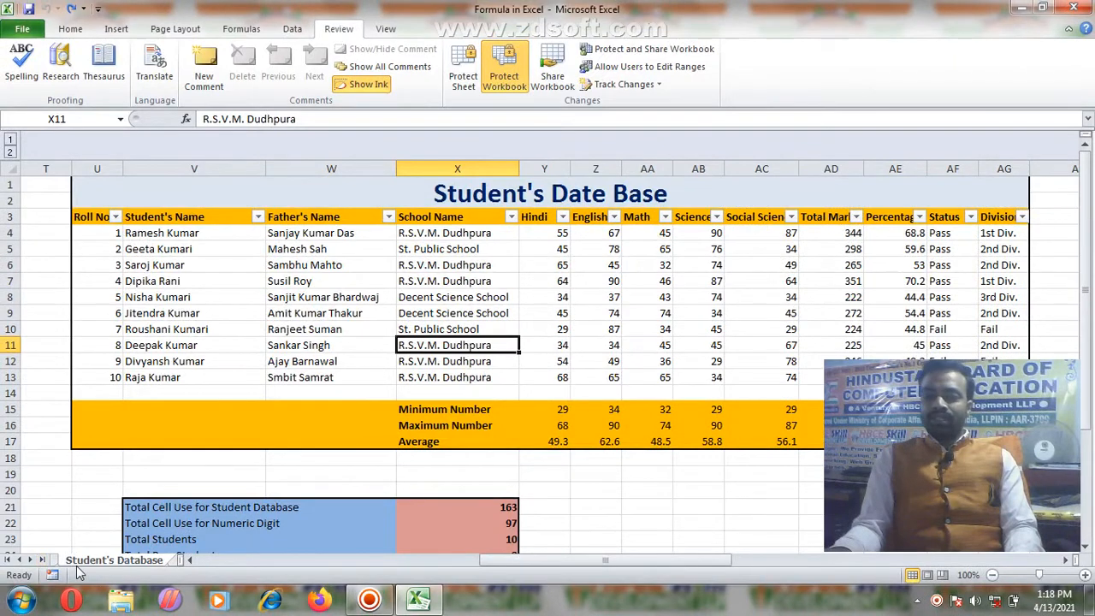
{"action": "right_click", "coordinate": [83, 561]}
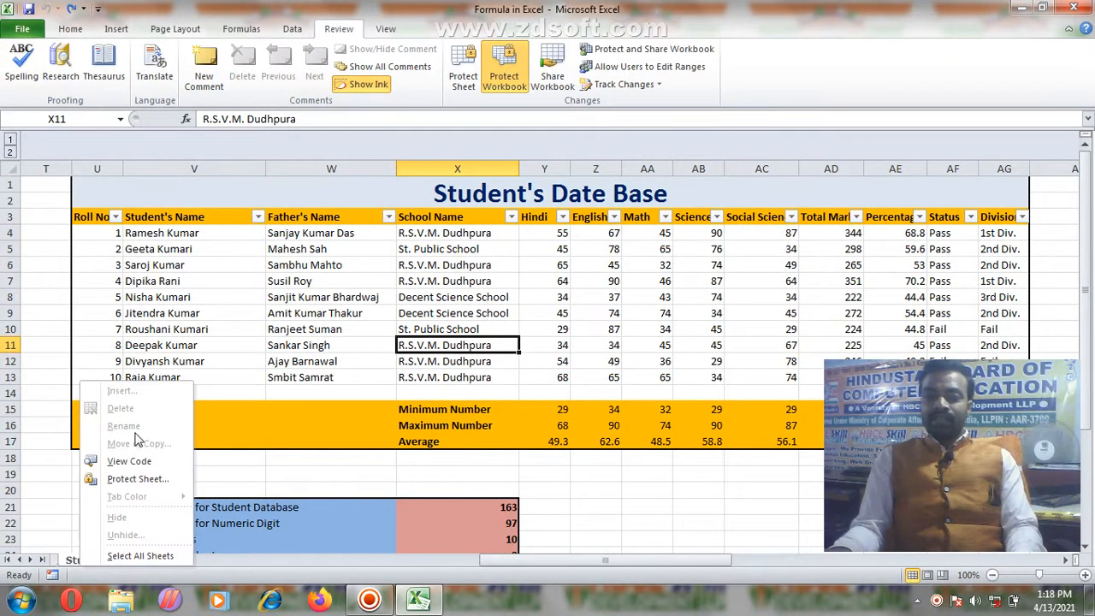
{"action": "key", "text": "Escape"}
{"action": "left_click", "coordinate": [70, 28]}
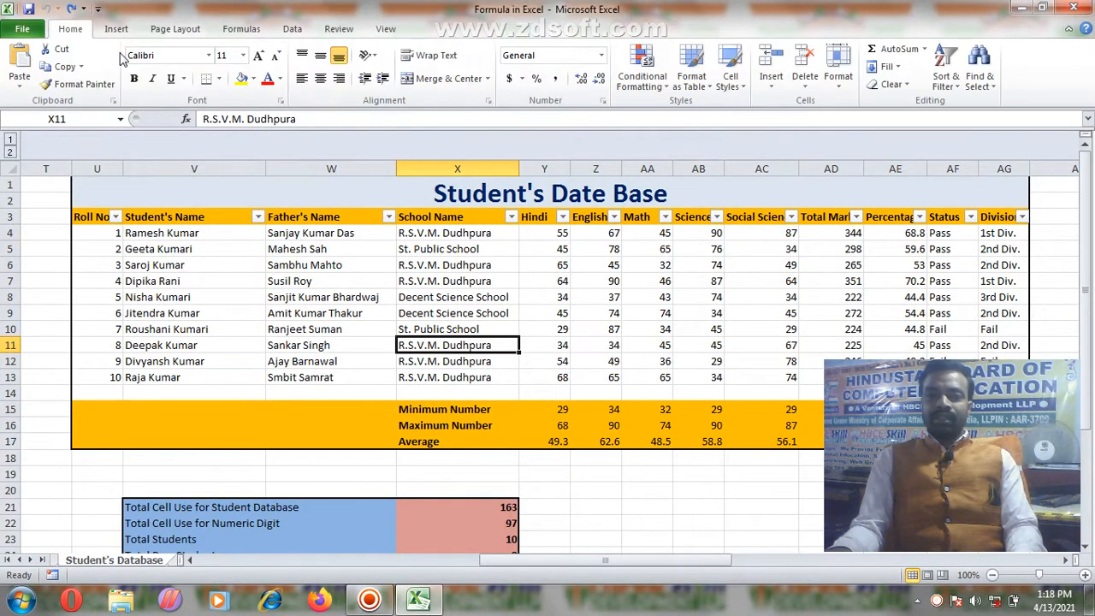
{"action": "left_click", "coordinate": [683, 311]}
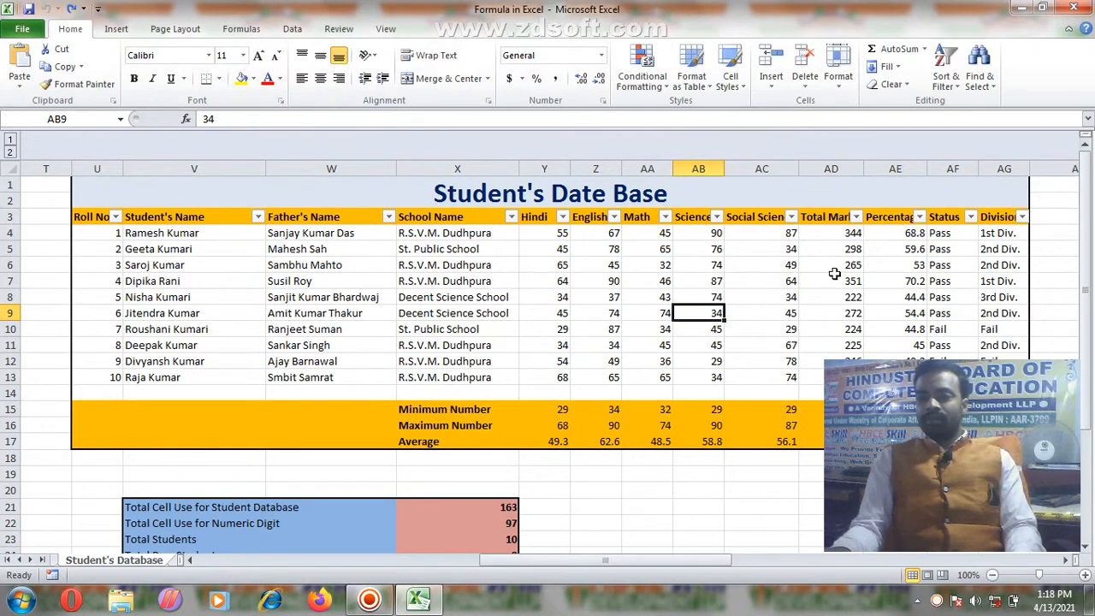
{"action": "left_click", "coordinate": [336, 29]}
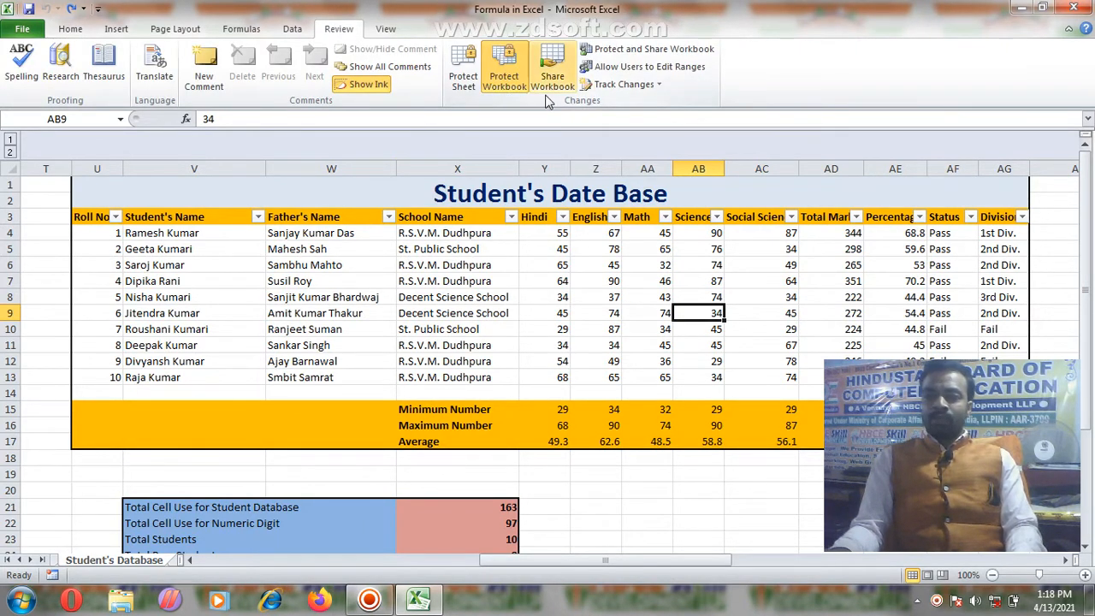
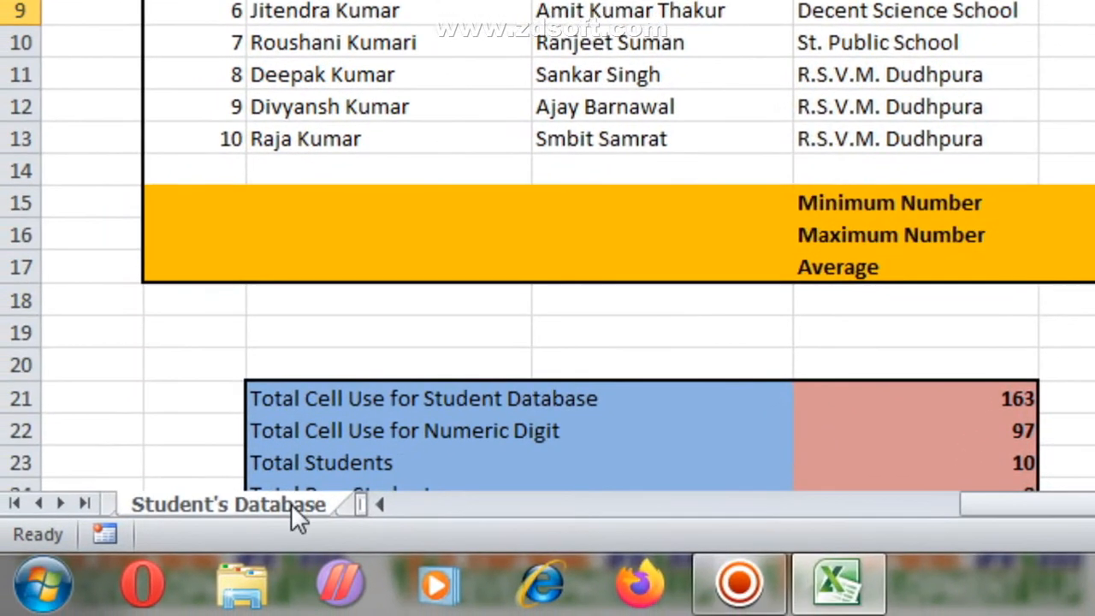
Step: Add the comment 'This is Passout student.' to the first student's name cell V4
{"action": "right_click", "coordinate": [293, 506]}
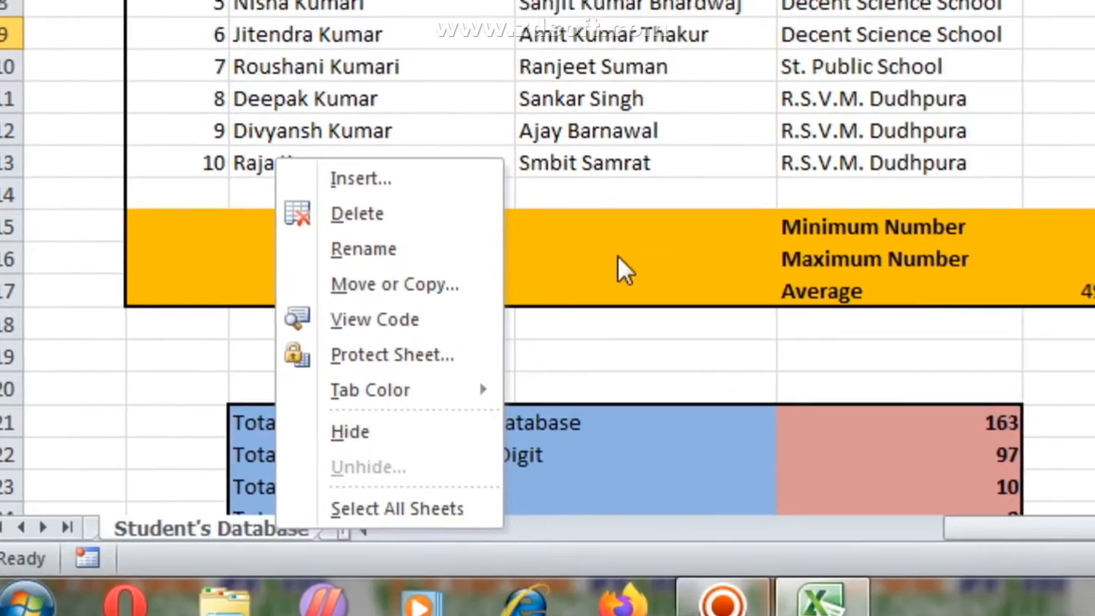
{"action": "left_click", "coordinate": [727, 257]}
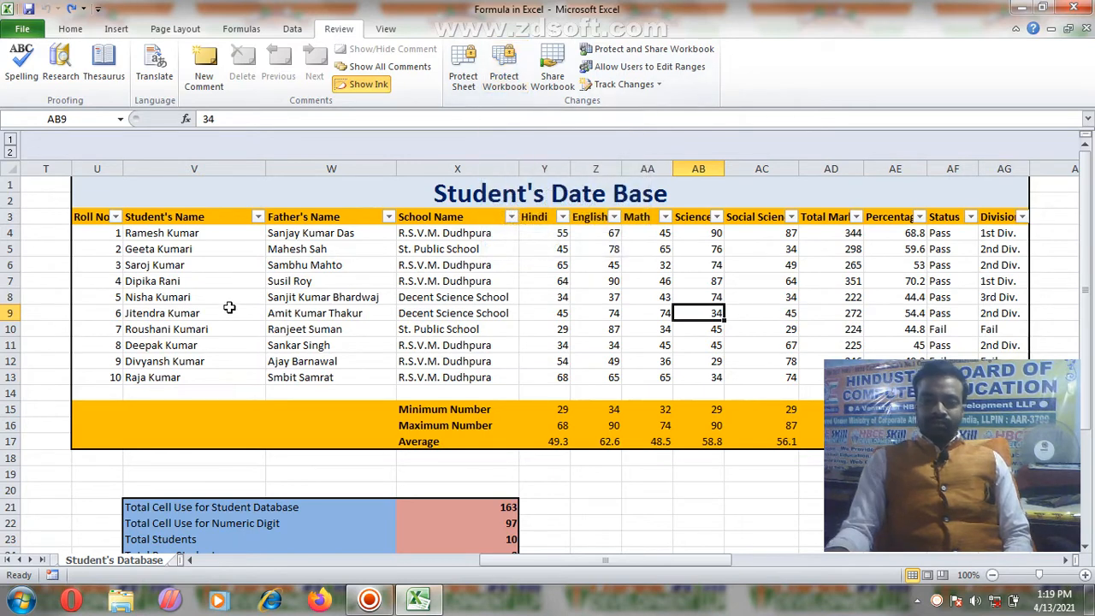
{"action": "left_click", "coordinate": [183, 233]}
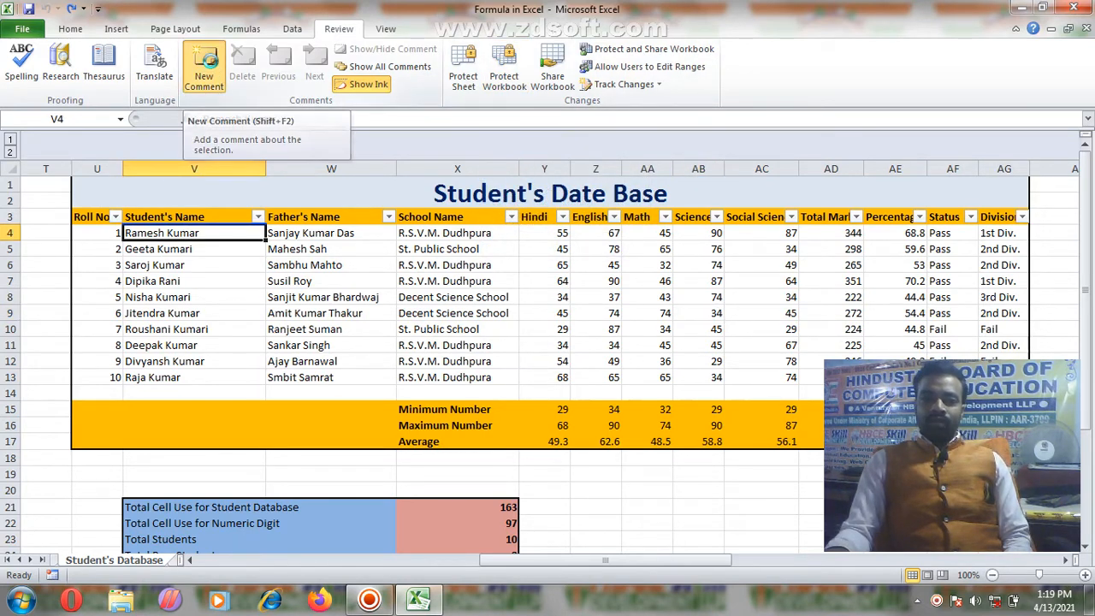
{"action": "left_click", "coordinate": [209, 70]}
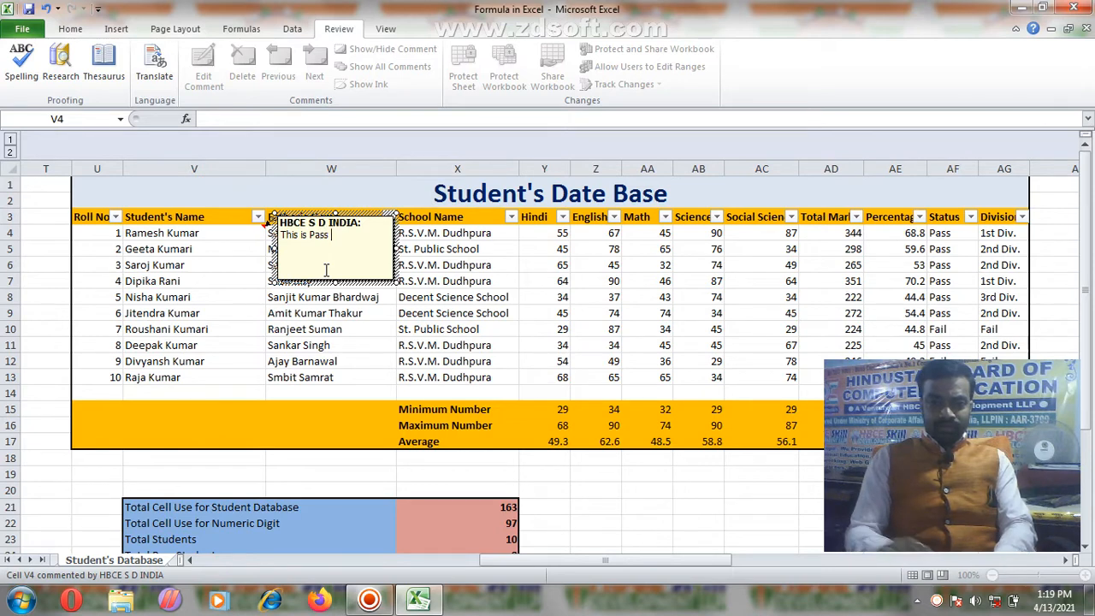
{"action": "type", "text": "ut "}
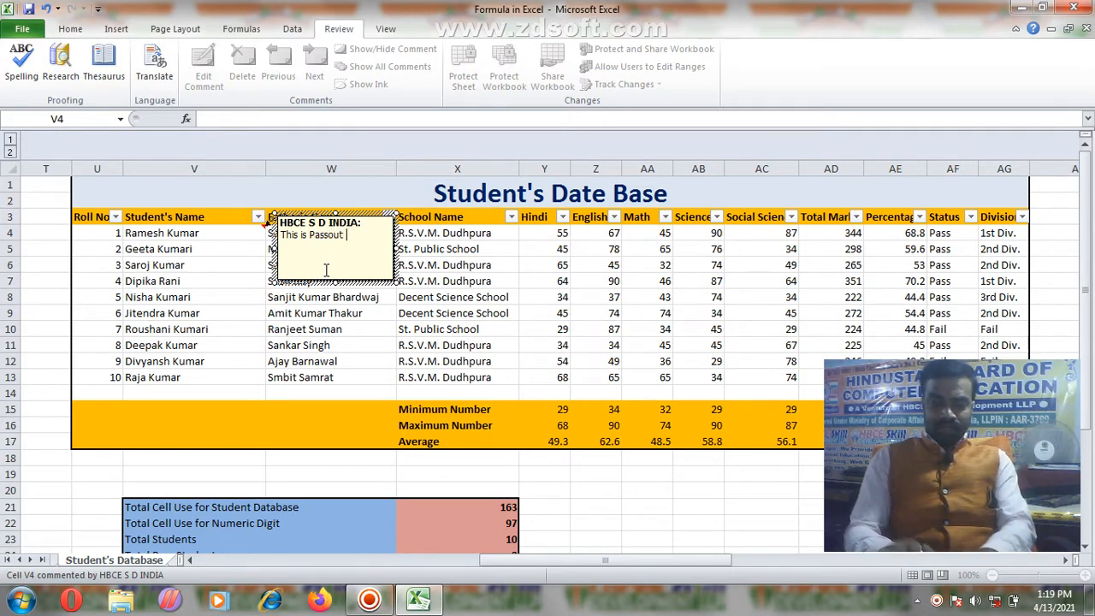
{"action": "type", "text": "st"}
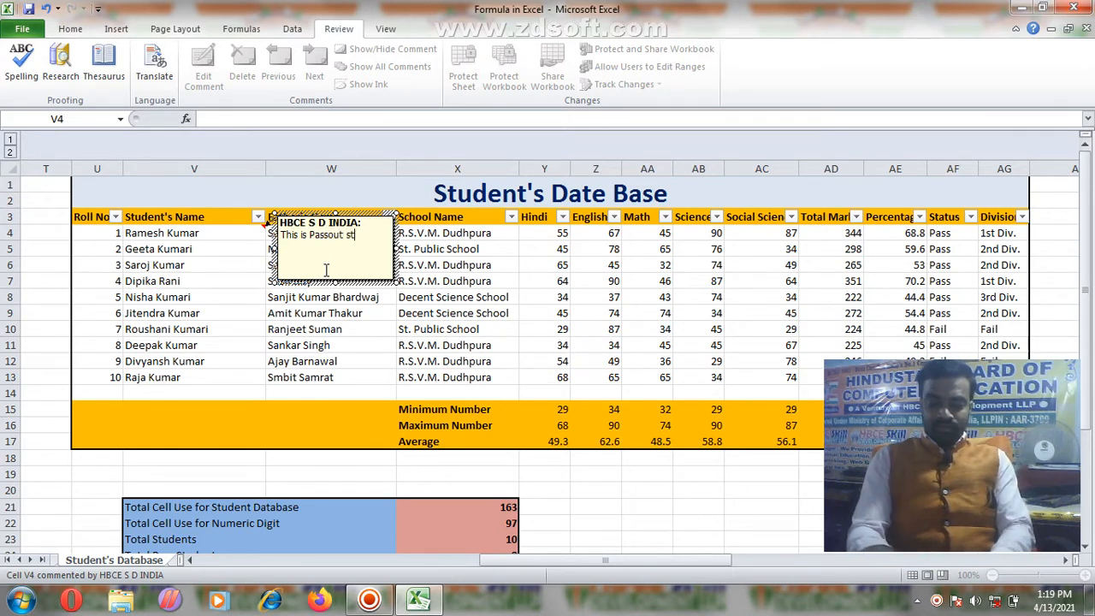
{"action": "type", "text": "udent."}
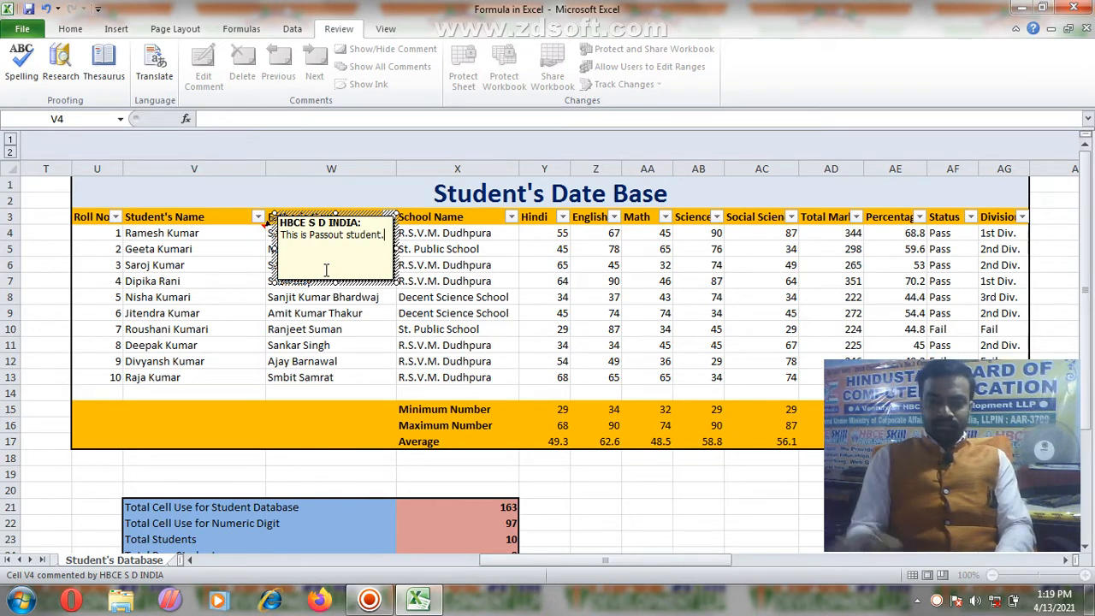
{"action": "left_click", "coordinate": [257, 237]}
{"action": "left_click", "coordinate": [251, 257]}
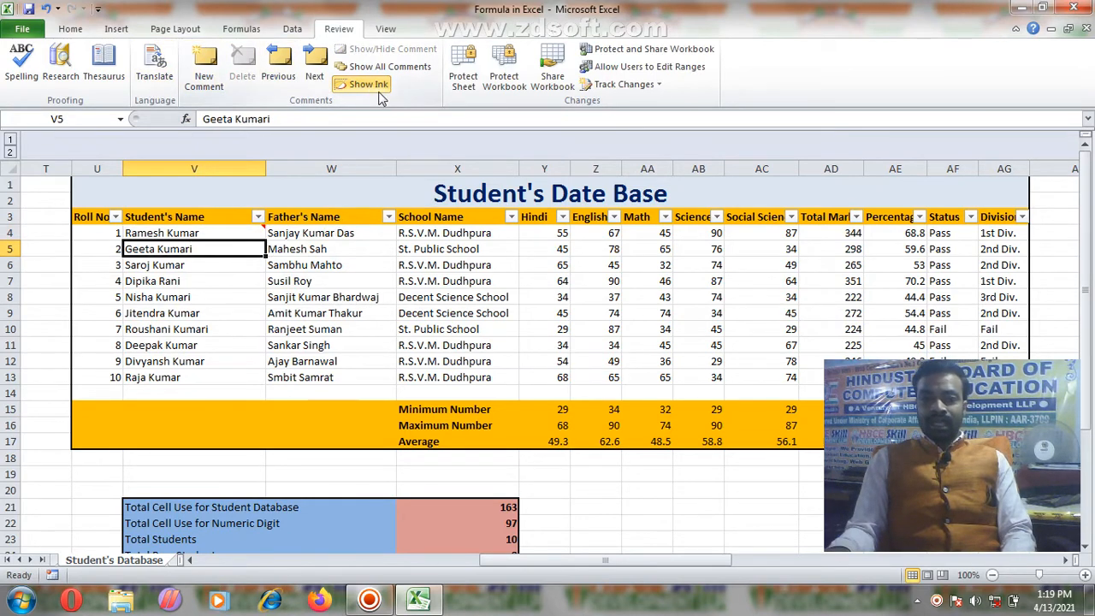
Step: Show the V4 comment, step through comments, and briefly edit it
{"action": "left_click", "coordinate": [278, 67]}
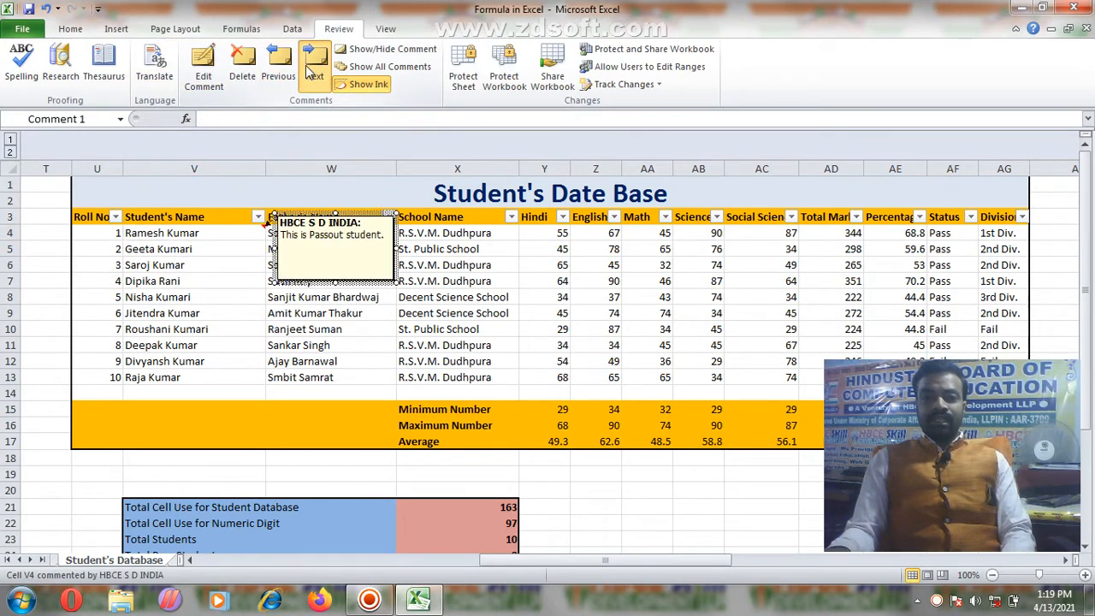
{"action": "left_click", "coordinate": [312, 69]}
{"action": "left_click", "coordinate": [519, 340]}
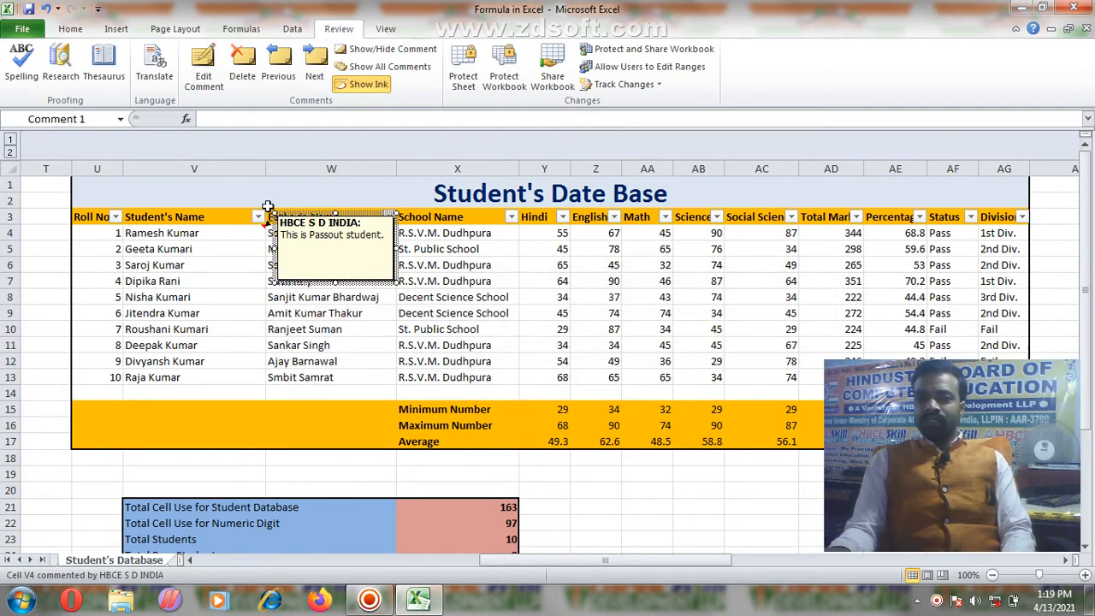
{"action": "left_click", "coordinate": [314, 259]}
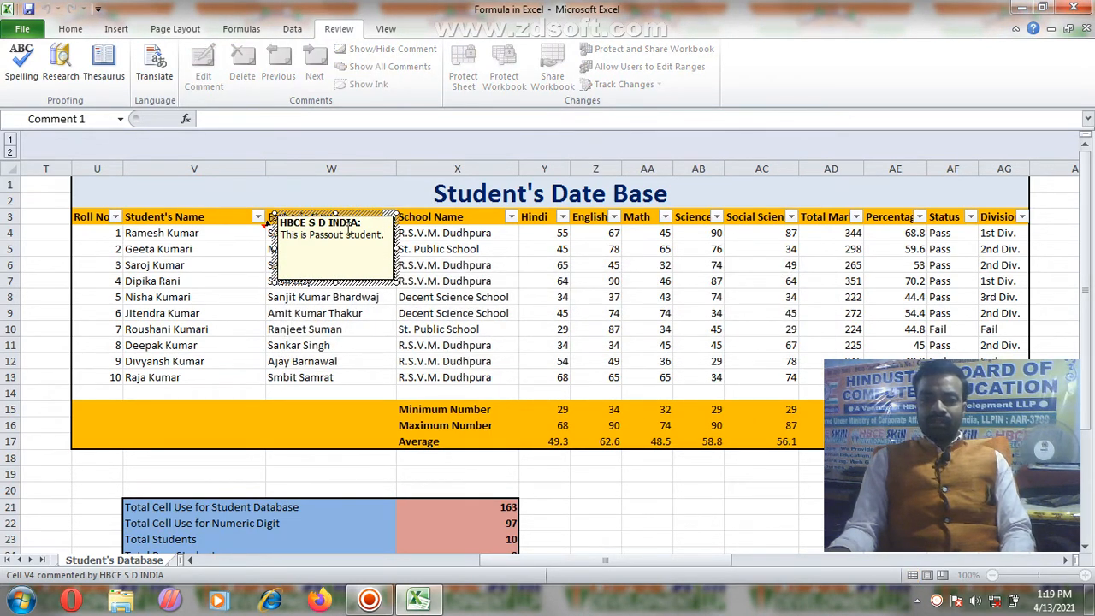
{"action": "left_click", "coordinate": [300, 313]}
Step: Delete the comment from cell V4, then bring up the View tools
{"action": "left_click", "coordinate": [253, 233]}
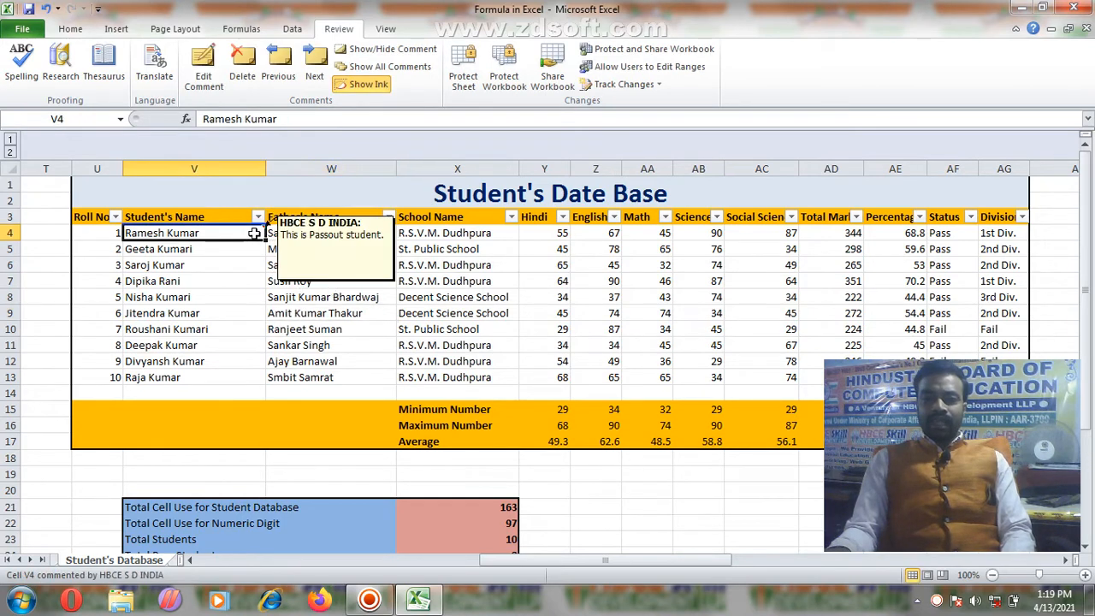
{"action": "left_click", "coordinate": [251, 68]}
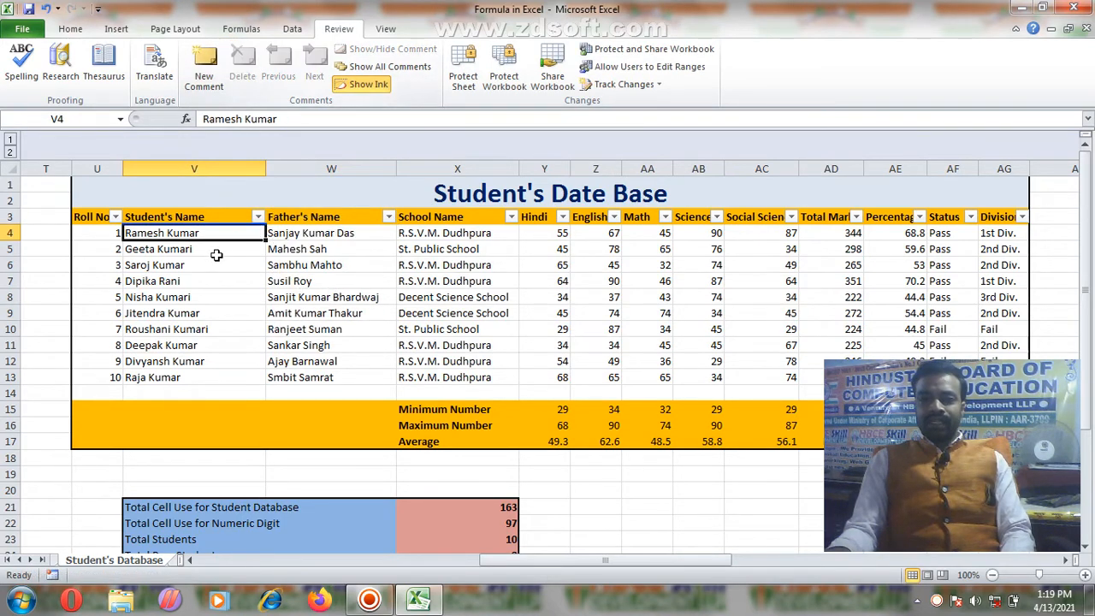
{"action": "left_click", "coordinate": [224, 281]}
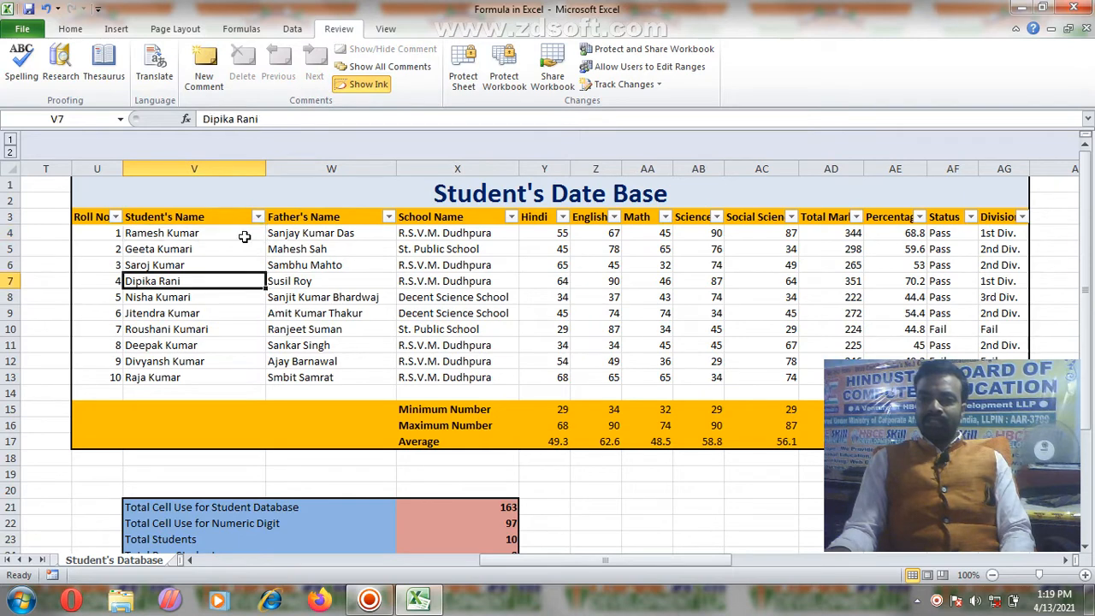
{"action": "left_click", "coordinate": [342, 261]}
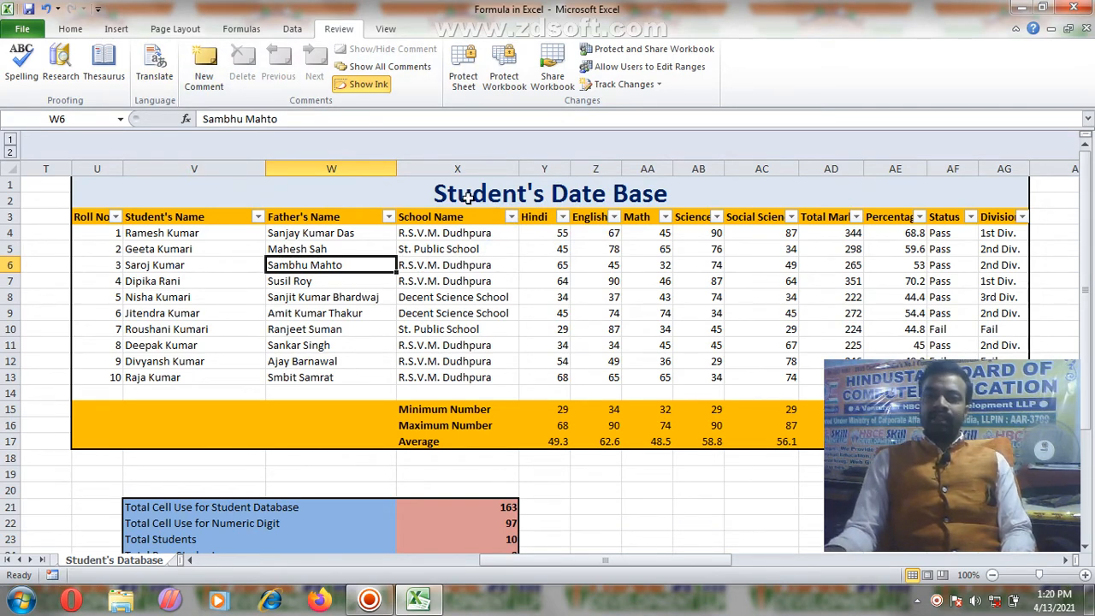
{"action": "left_click", "coordinate": [389, 28]}
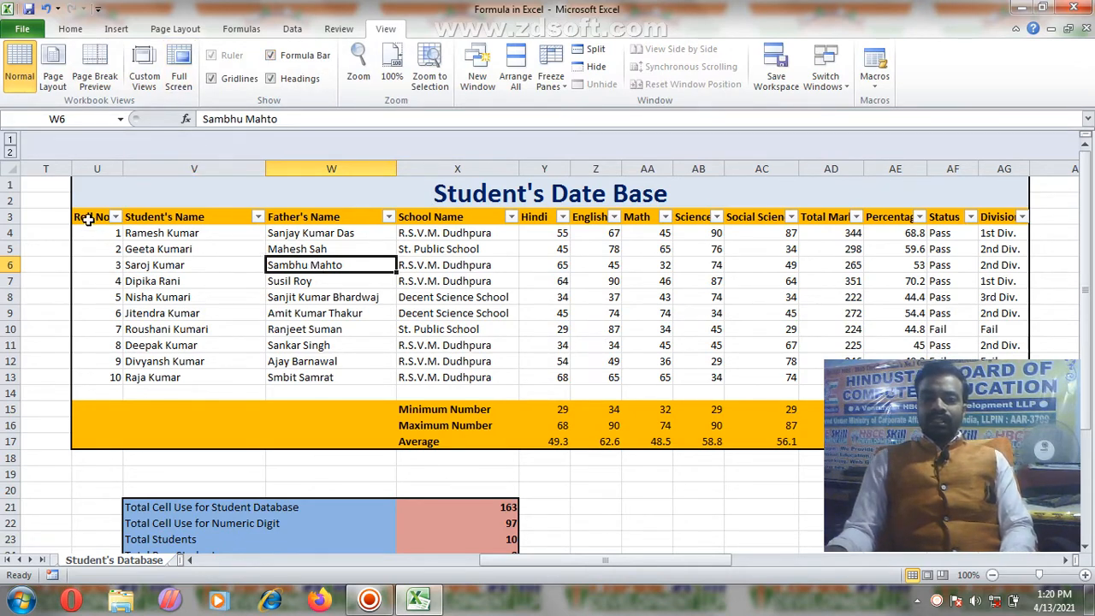
Step: Save the student table U3:AG17 as a custom view named Stu.Data
{"action": "left_click_drag", "start_coordinate": [88, 219], "coordinate": [999, 437]}
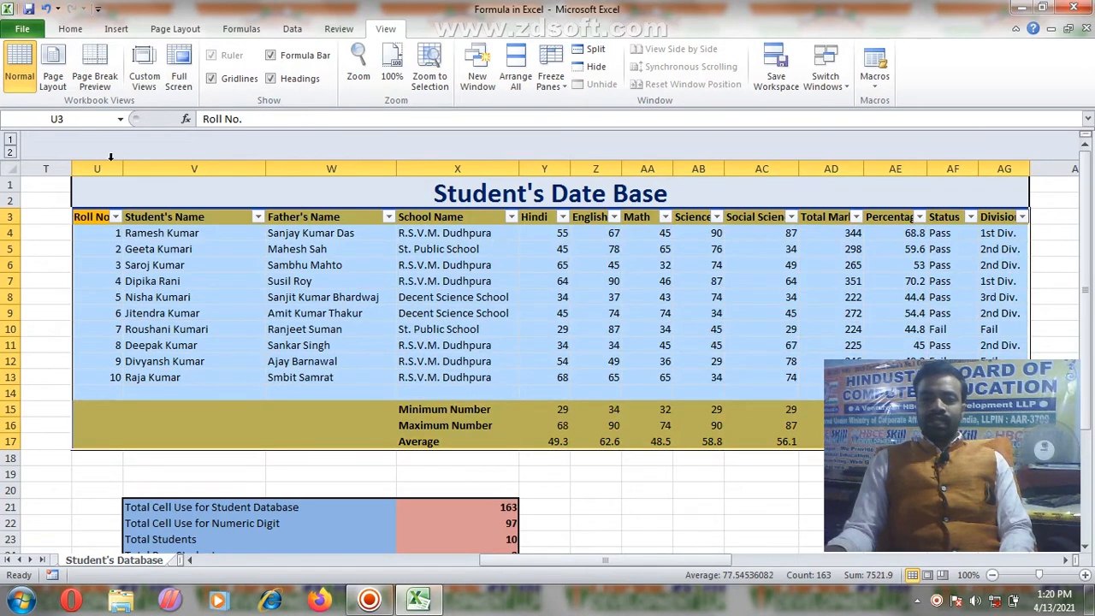
{"action": "left_click", "coordinate": [145, 80]}
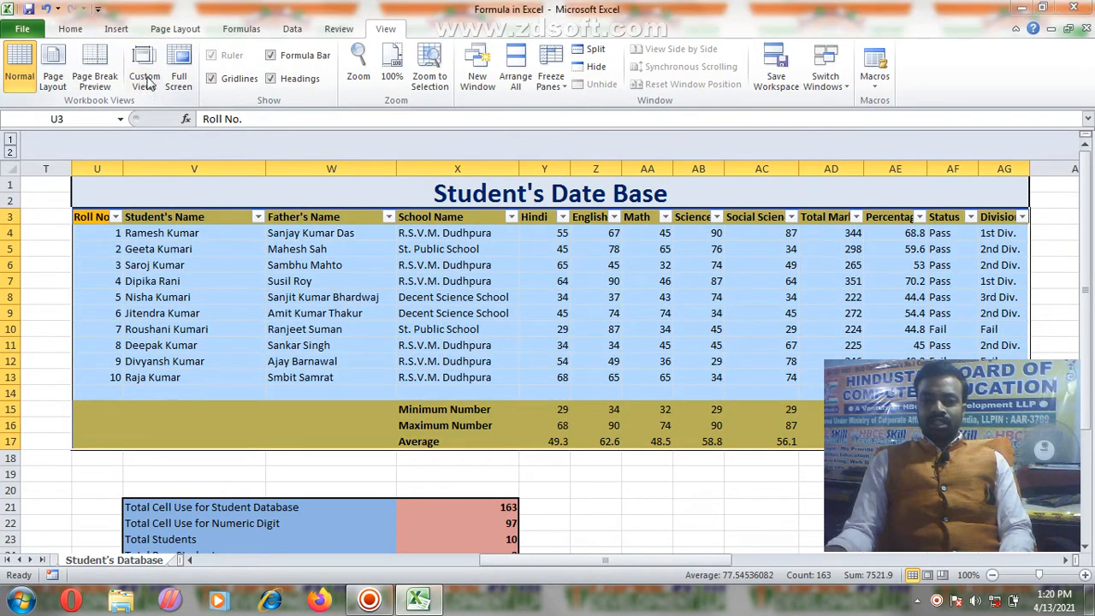
{"action": "left_click", "coordinate": [590, 349]}
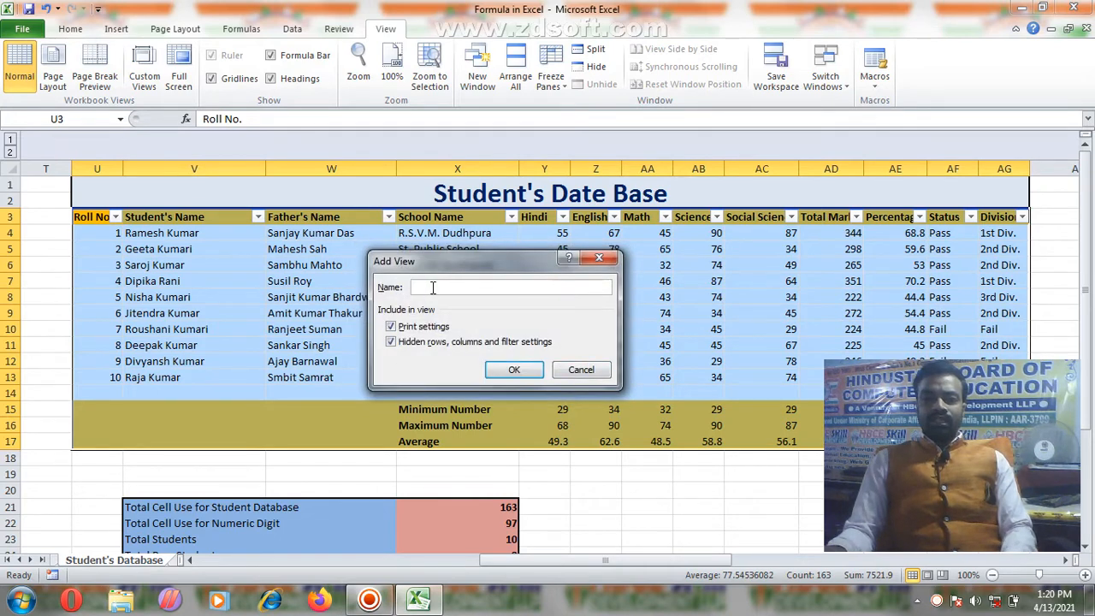
{"action": "type", "text": "Stu"}
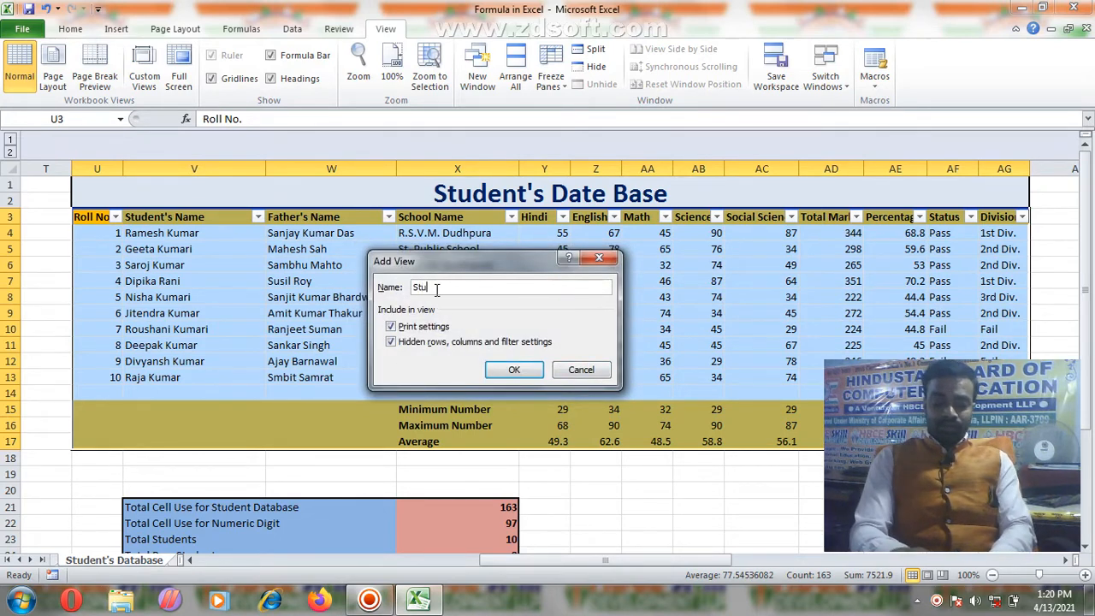
{"action": "type", "text": ".Data"}
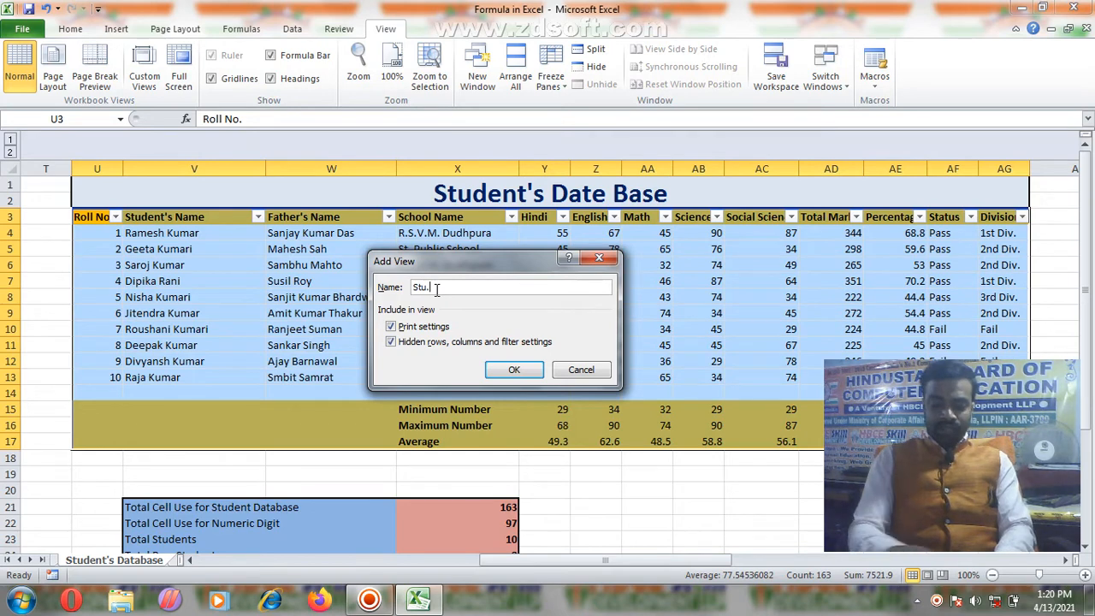
{"action": "left_click", "coordinate": [514, 369]}
Step: Scroll down and select the summary totals range V21:X28
{"action": "left_click", "coordinate": [364, 226]}
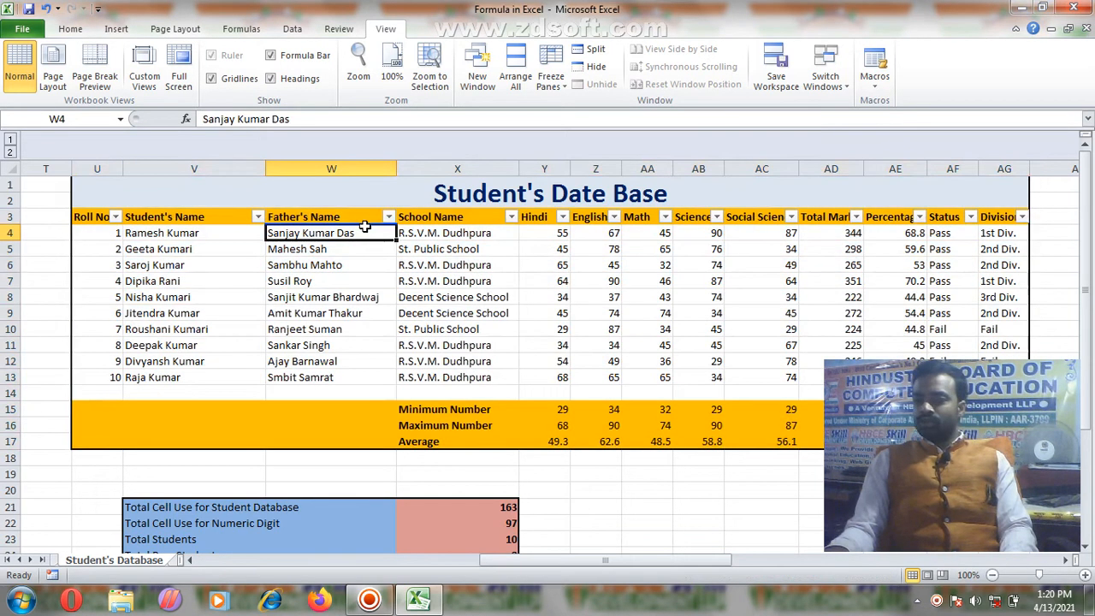
{"action": "scroll", "coordinate": [525, 256], "scroll_direction": "down", "scroll_amount": 4}
{"action": "left_click_drag", "start_coordinate": [129, 314], "coordinate": [472, 427]}
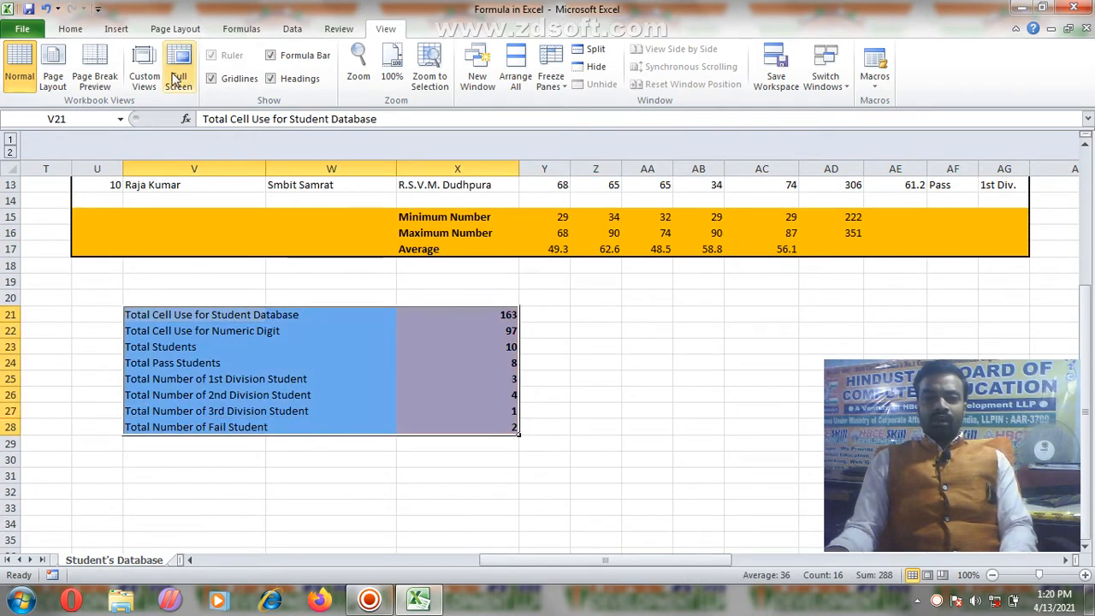
Step: Save the summary totals selection as a second custom view named Stu.Report
{"action": "left_click", "coordinate": [145, 81]}
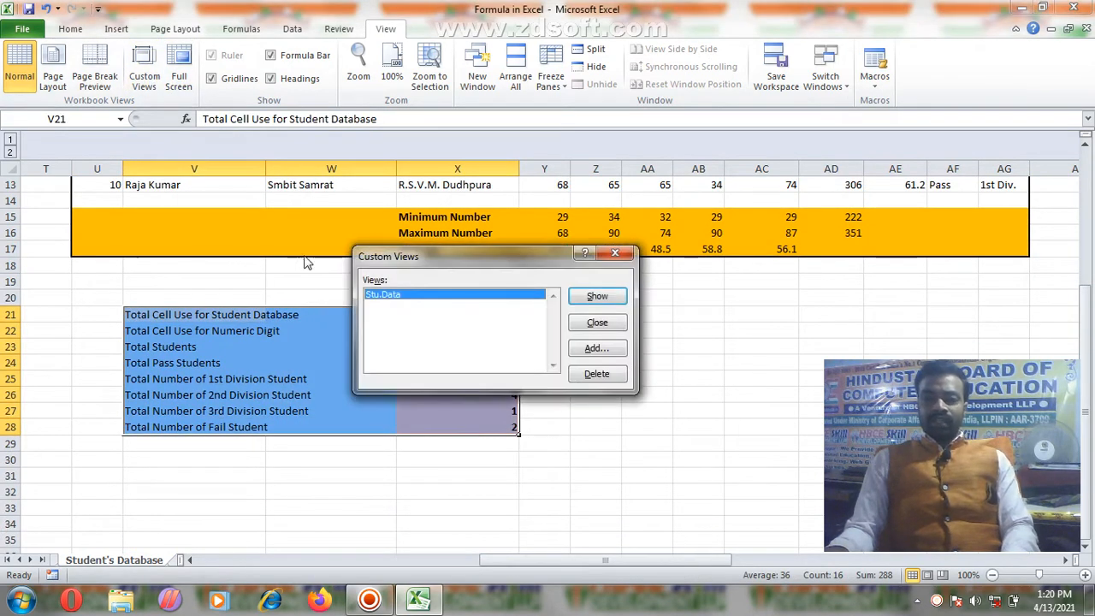
{"action": "left_click", "coordinate": [594, 348]}
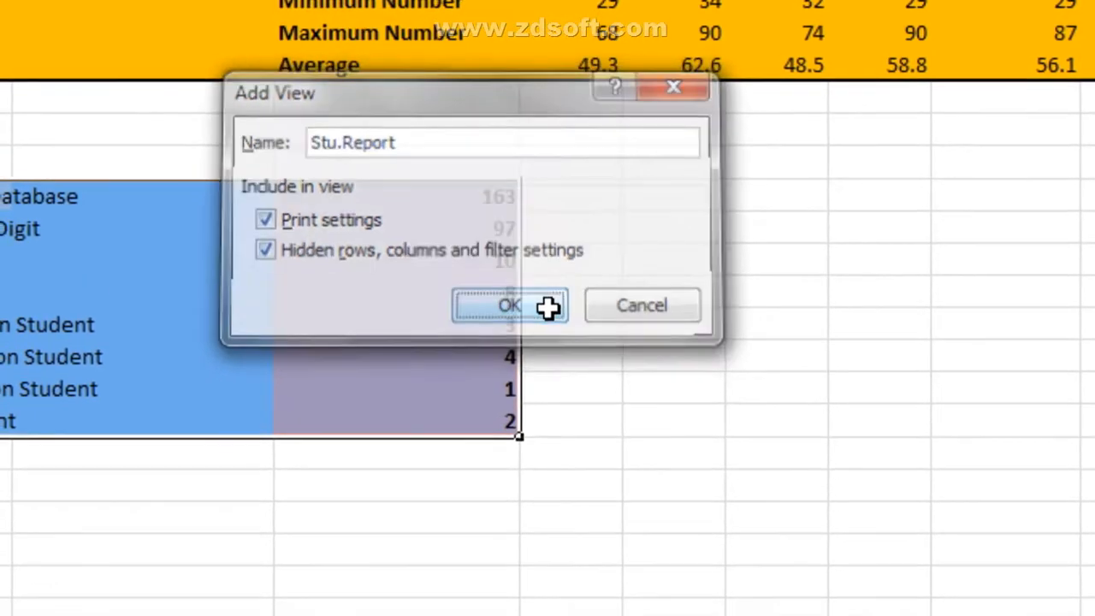
{"action": "left_click", "coordinate": [662, 470]}
Step: Expand the collapsed column group C–N and scroll left to column A
{"action": "left_click", "coordinate": [439, 292]}
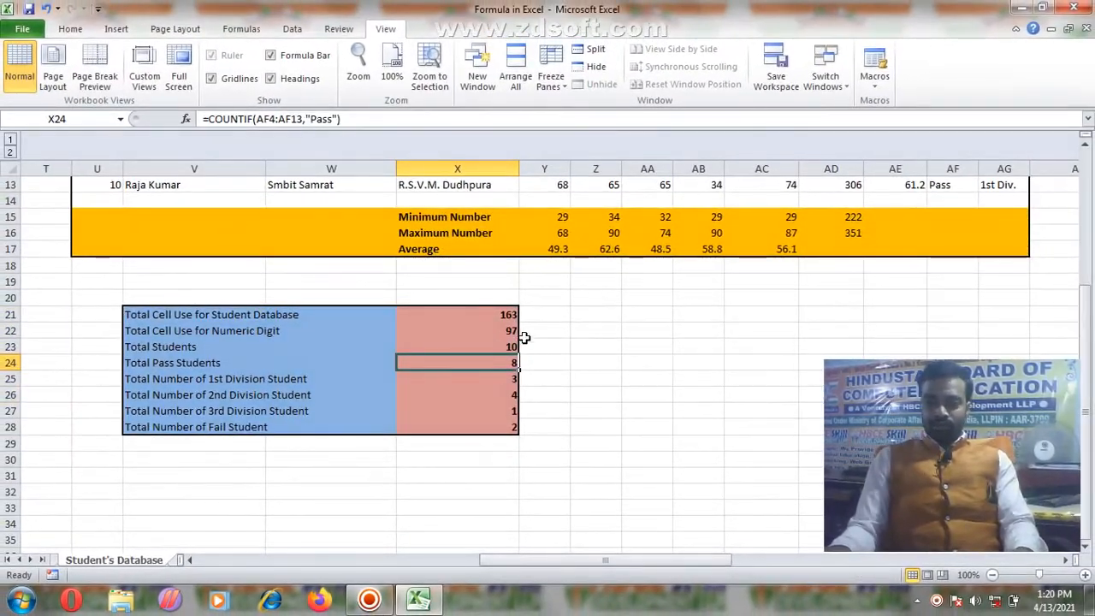
{"action": "left_click_drag", "start_coordinate": [681, 561], "coordinate": [606, 561]}
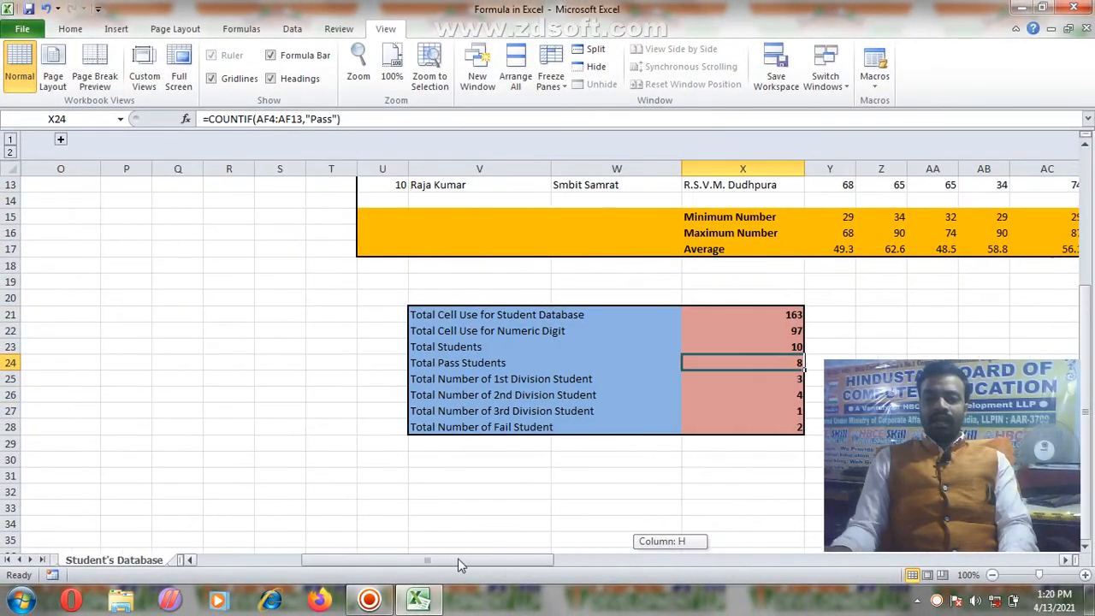
{"action": "left_click", "coordinate": [60, 140]}
{"action": "left_click_drag", "start_coordinate": [481, 561], "coordinate": [424, 556]}
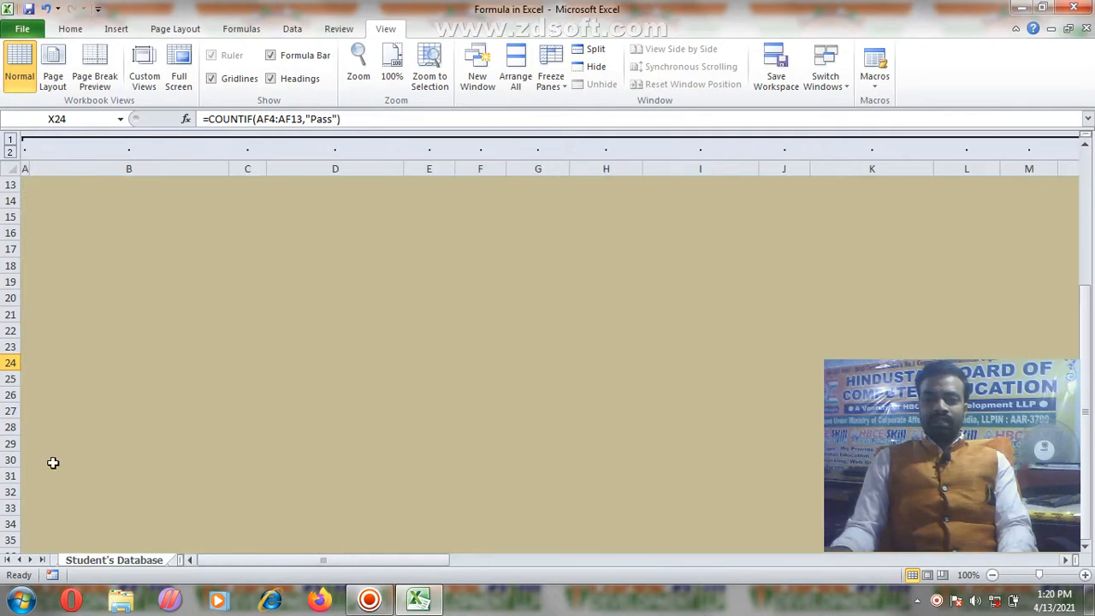
Step: Apply the saved Stu.Data custom view
{"action": "left_click", "coordinate": [74, 269]}
{"action": "scroll", "coordinate": [124, 290], "scroll_direction": "up", "scroll_amount": 2}
{"action": "scroll", "coordinate": [228, 322], "scroll_direction": "up", "scroll_amount": 2}
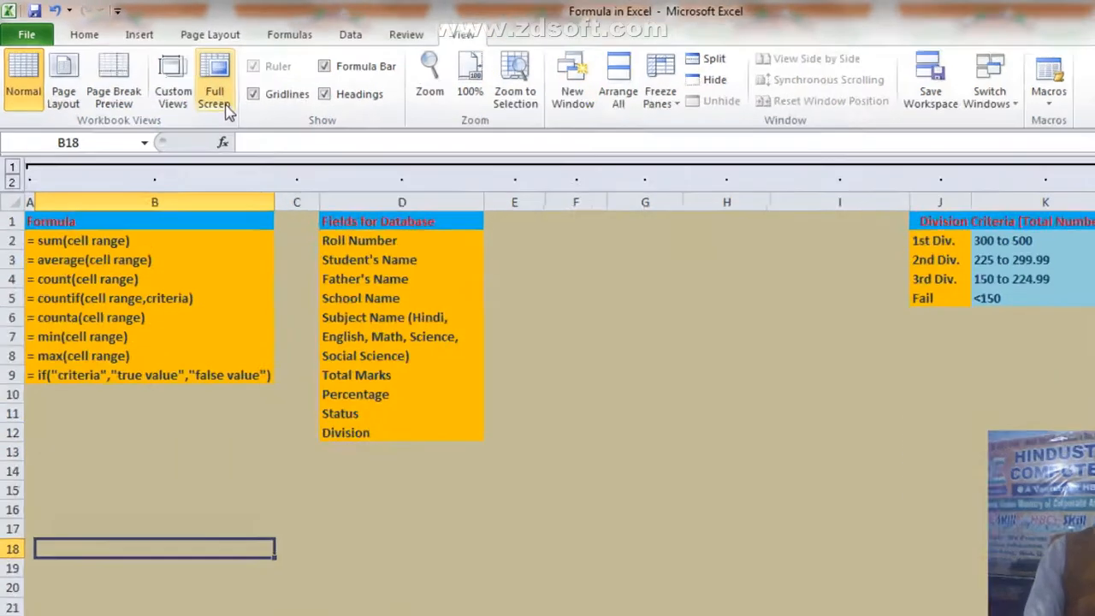
{"action": "left_click", "coordinate": [145, 68]}
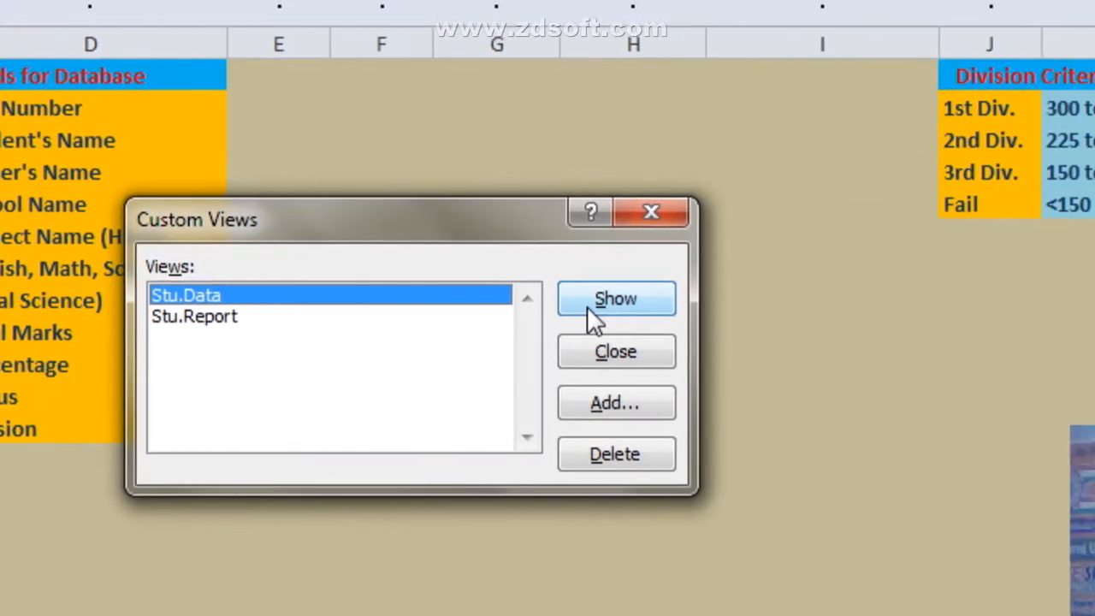
{"action": "left_click", "coordinate": [552, 308]}
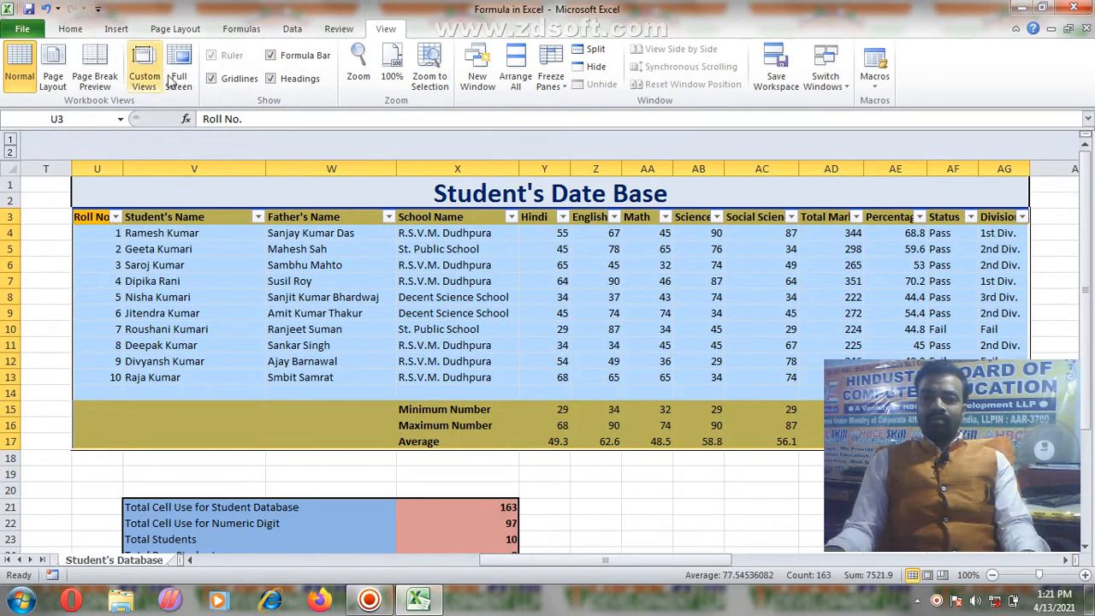
Step: Apply the Stu.Report custom view, then show the sheet in Full Screen
{"action": "left_click_drag", "start_coordinate": [684, 569], "coordinate": [735, 569]}
{"action": "left_click", "coordinate": [877, 218]}
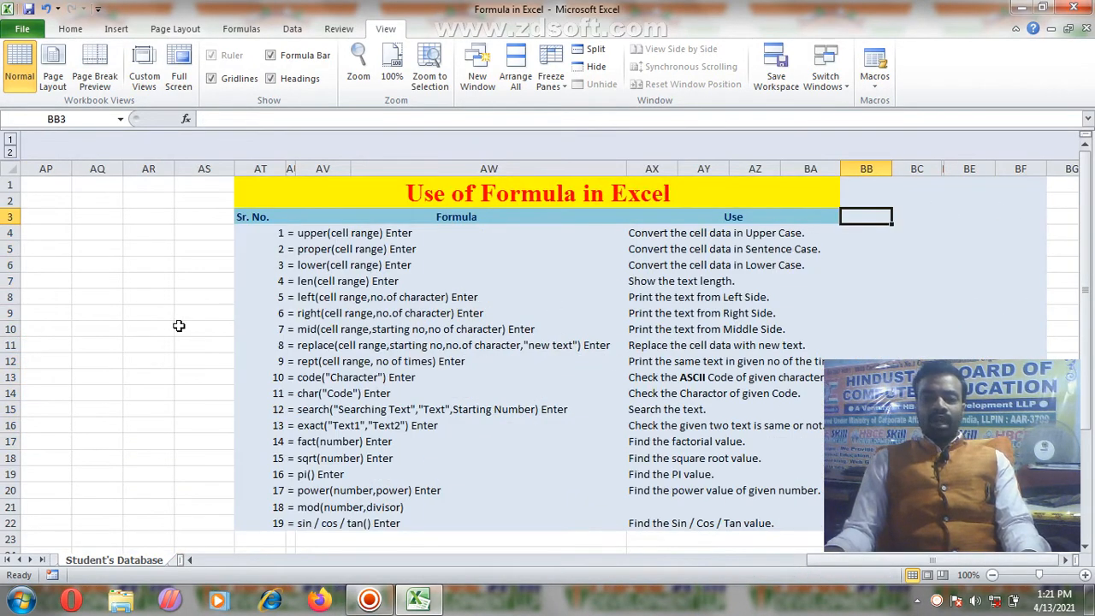
{"action": "left_click", "coordinate": [147, 81]}
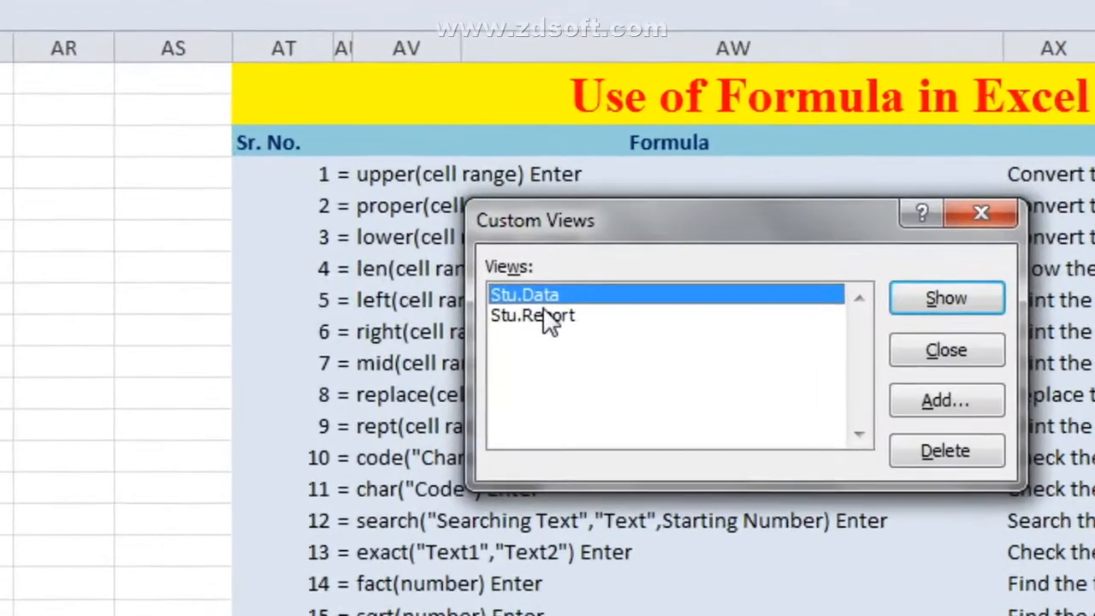
{"action": "left_click", "coordinate": [396, 306]}
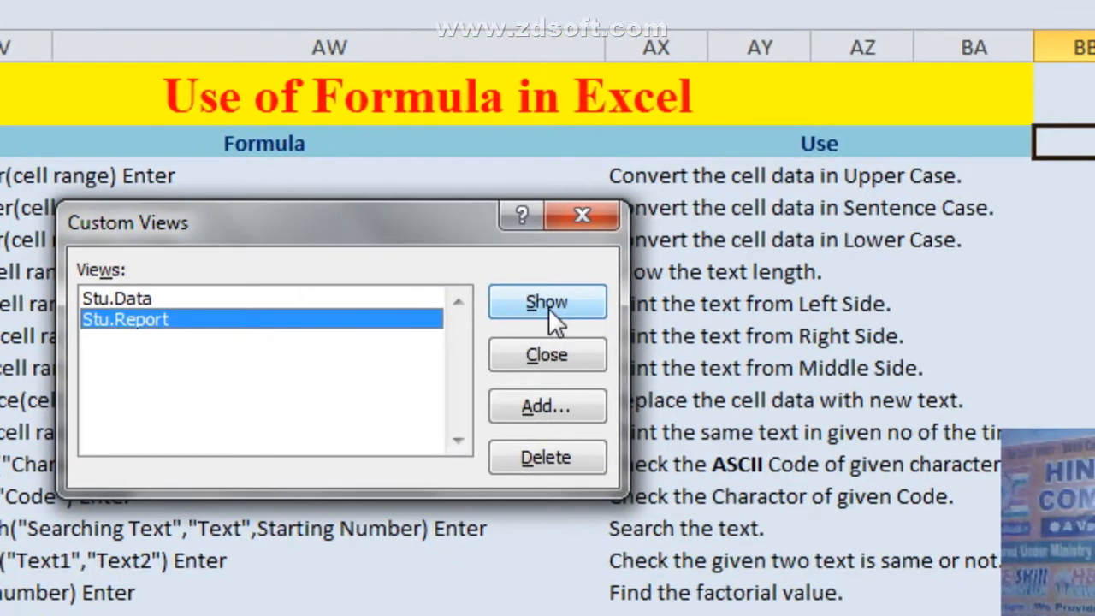
{"action": "left_click", "coordinate": [565, 301]}
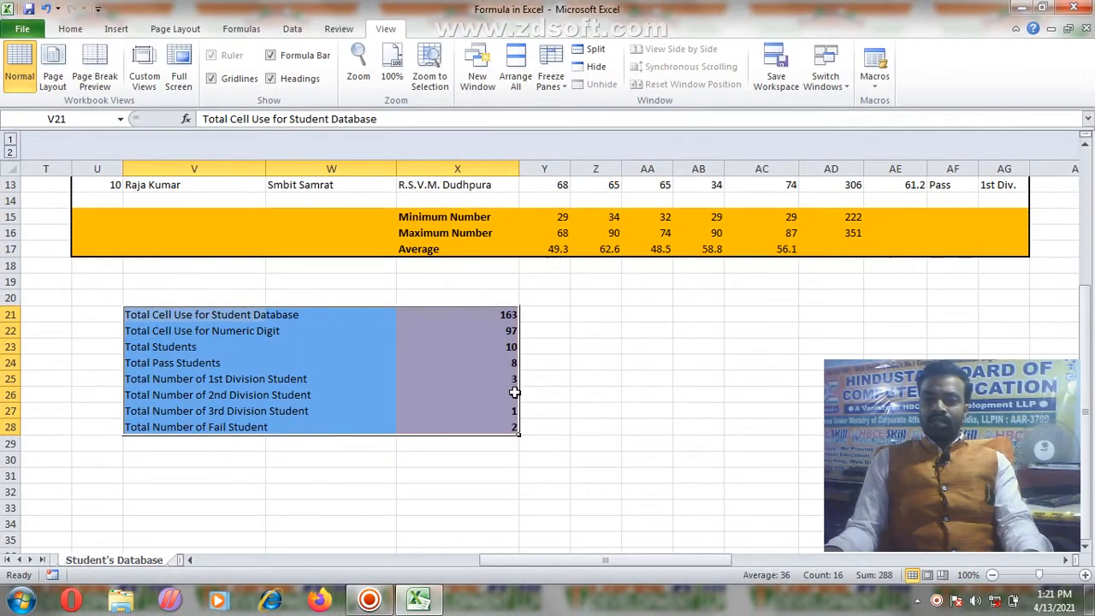
{"action": "left_click", "coordinate": [419, 389]}
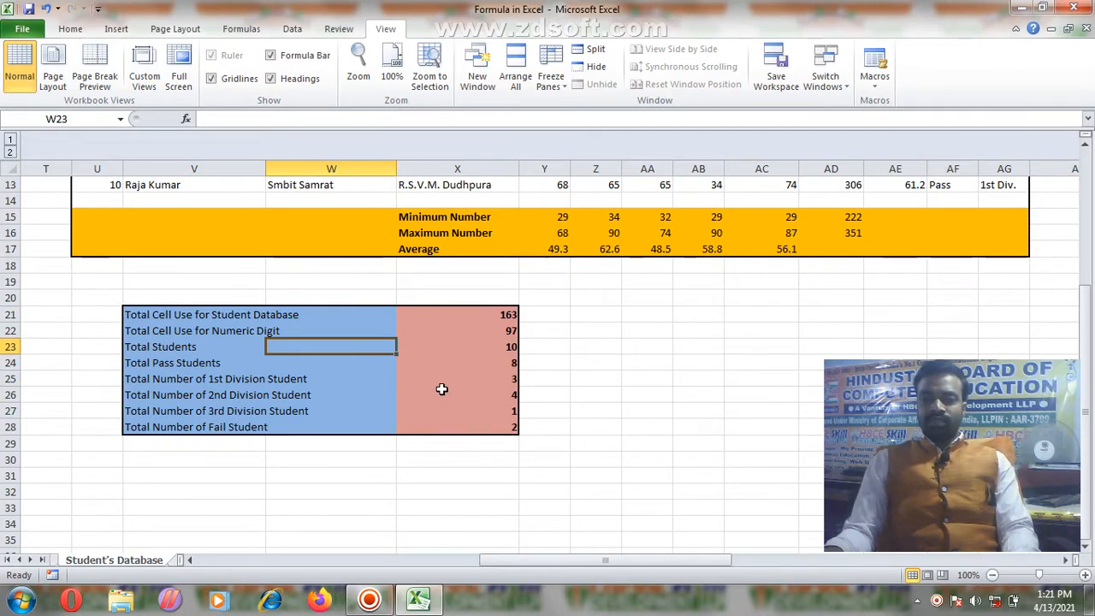
{"action": "left_click", "coordinate": [179, 79]}
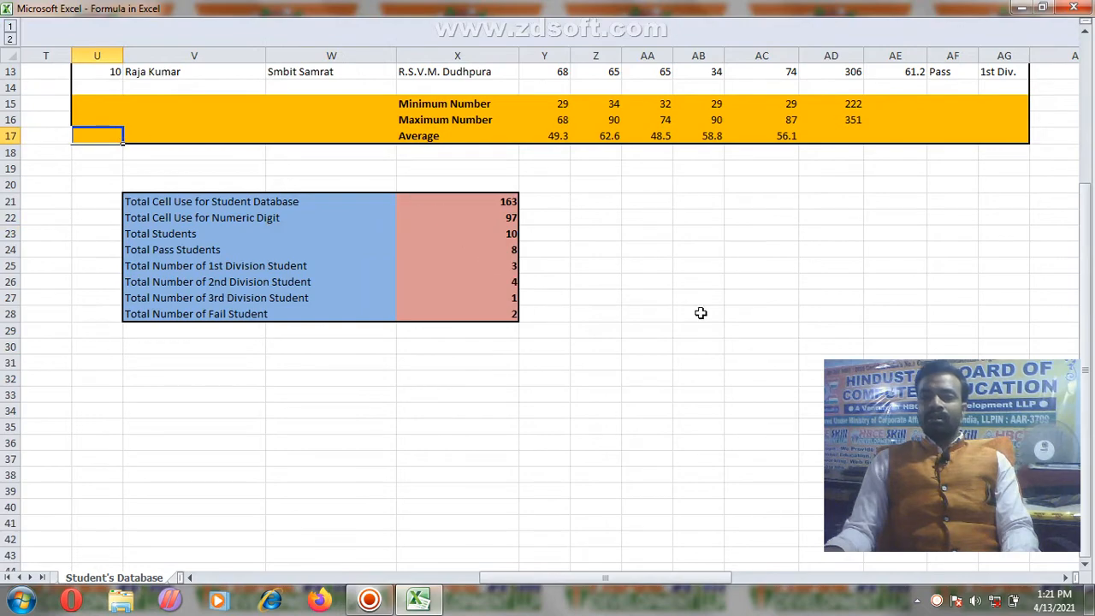
Step: Scroll the full-screen sheet, then exit Full Screen back to the normal window
{"action": "scroll", "coordinate": [474, 277], "scroll_direction": "up", "scroll_amount": 4}
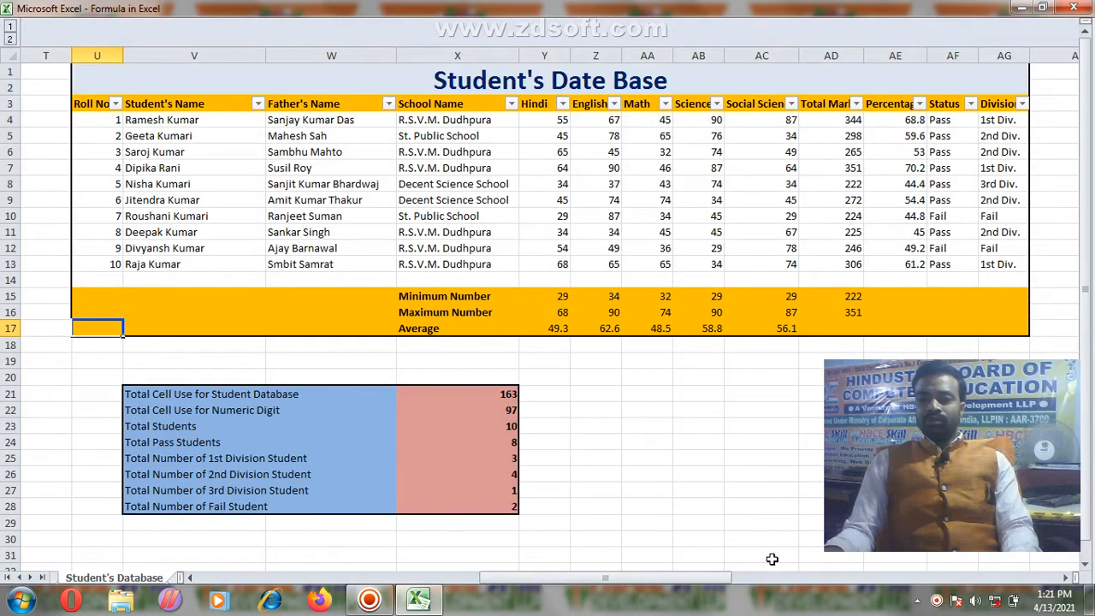
{"action": "left_click_drag", "start_coordinate": [715, 583], "coordinate": [641, 564]}
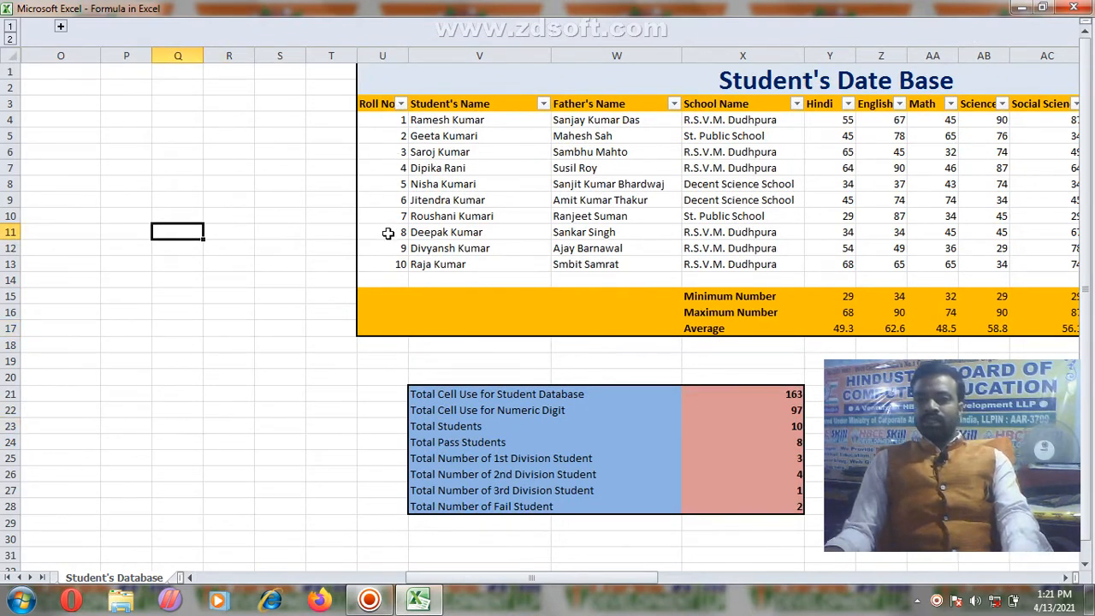
{"action": "key", "text": "Escape"}
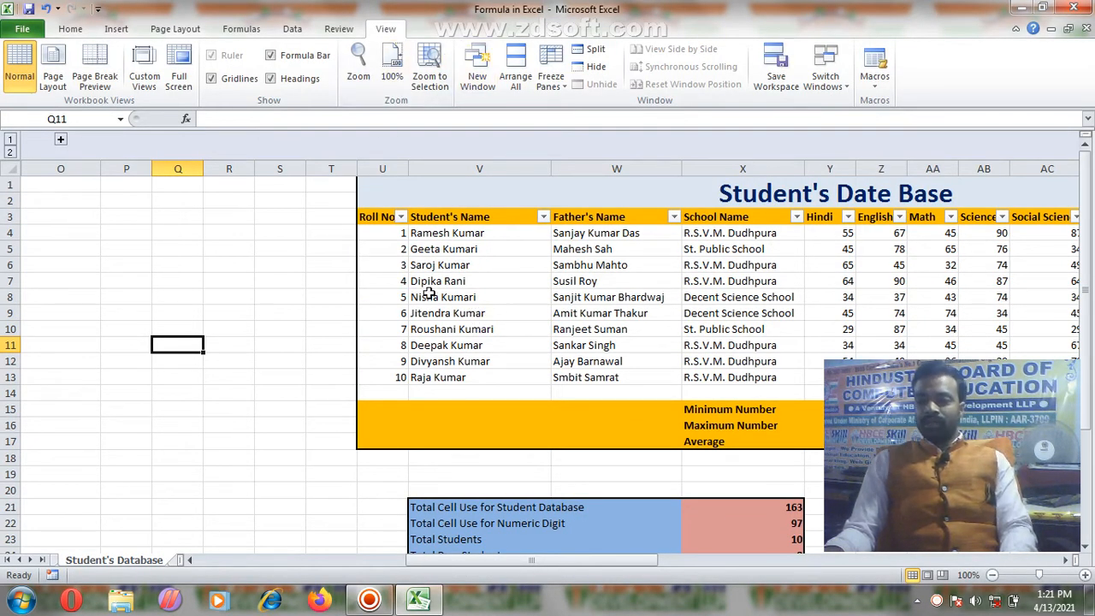
{"action": "left_click_drag", "start_coordinate": [633, 562], "coordinate": [741, 526]}
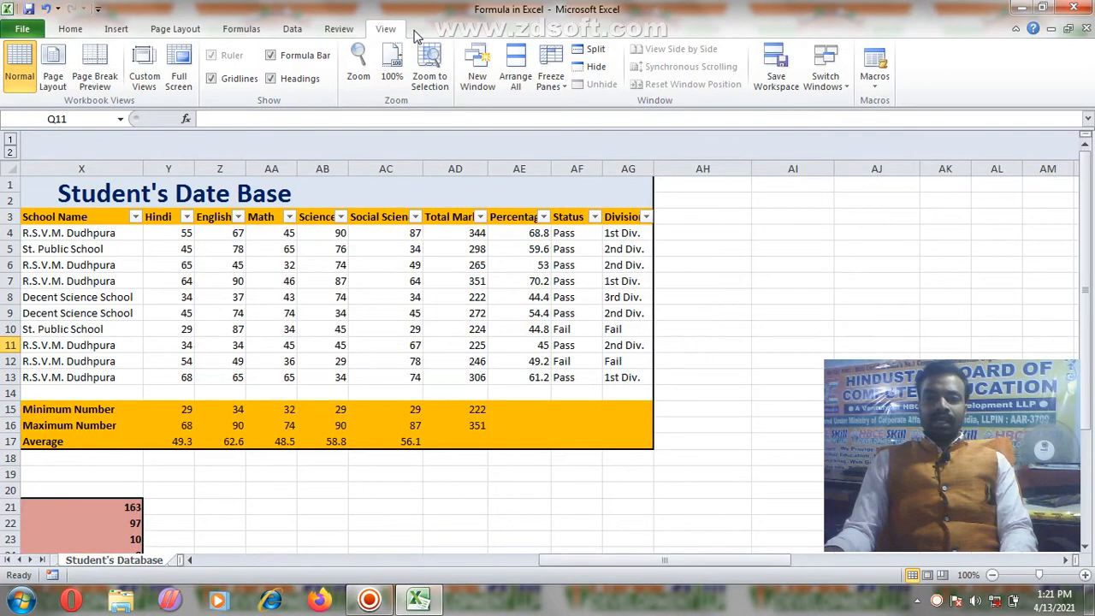
{"action": "left_click", "coordinate": [211, 79]}
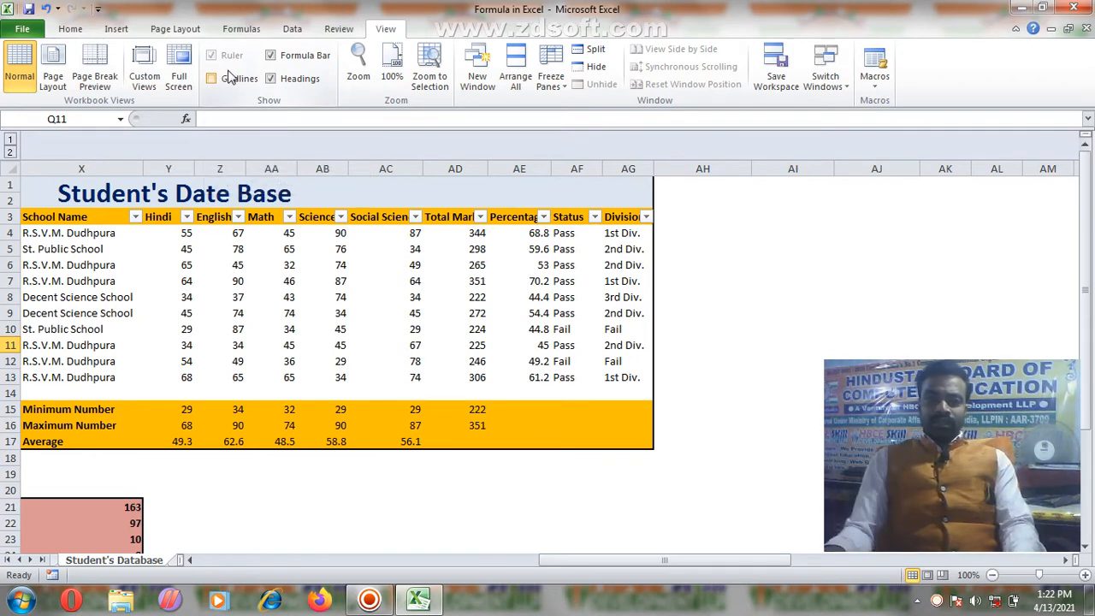
{"action": "left_click", "coordinate": [221, 80]}
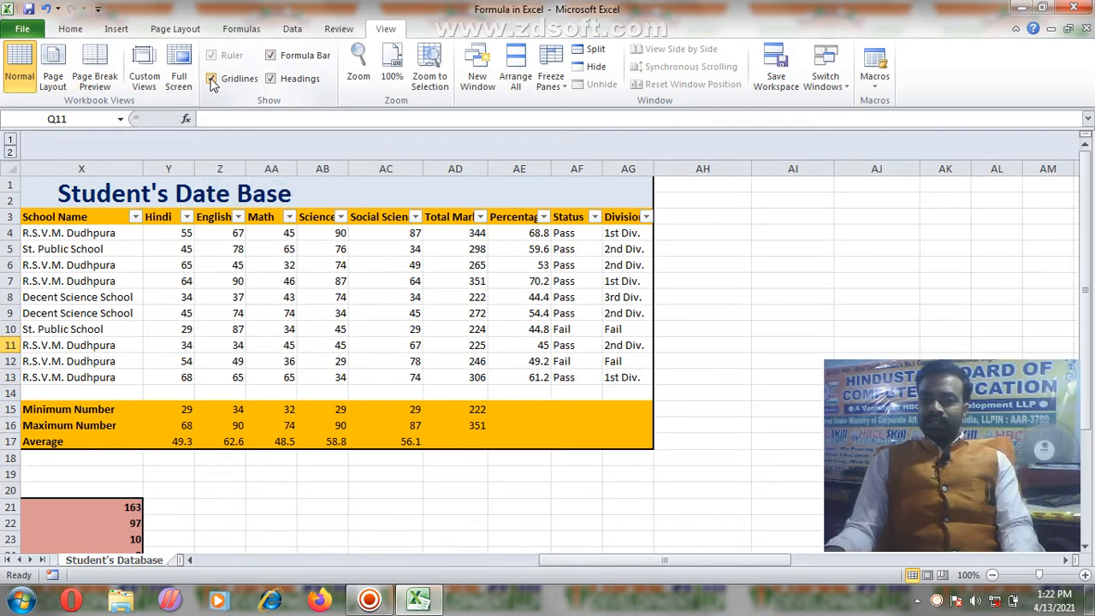
{"action": "left_click", "coordinate": [270, 56]}
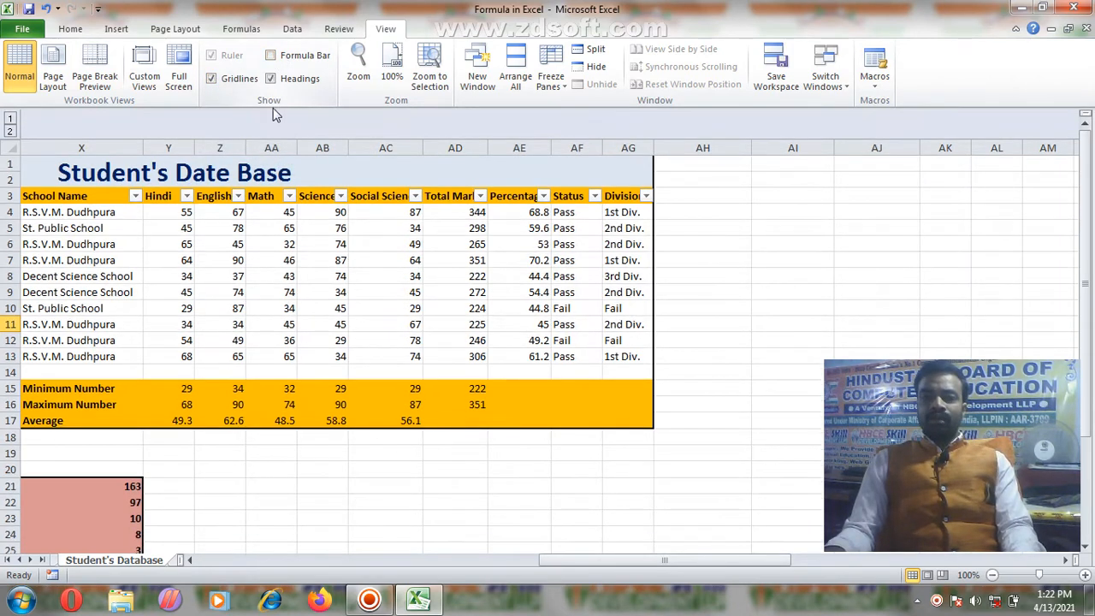
{"action": "left_click", "coordinate": [270, 56]}
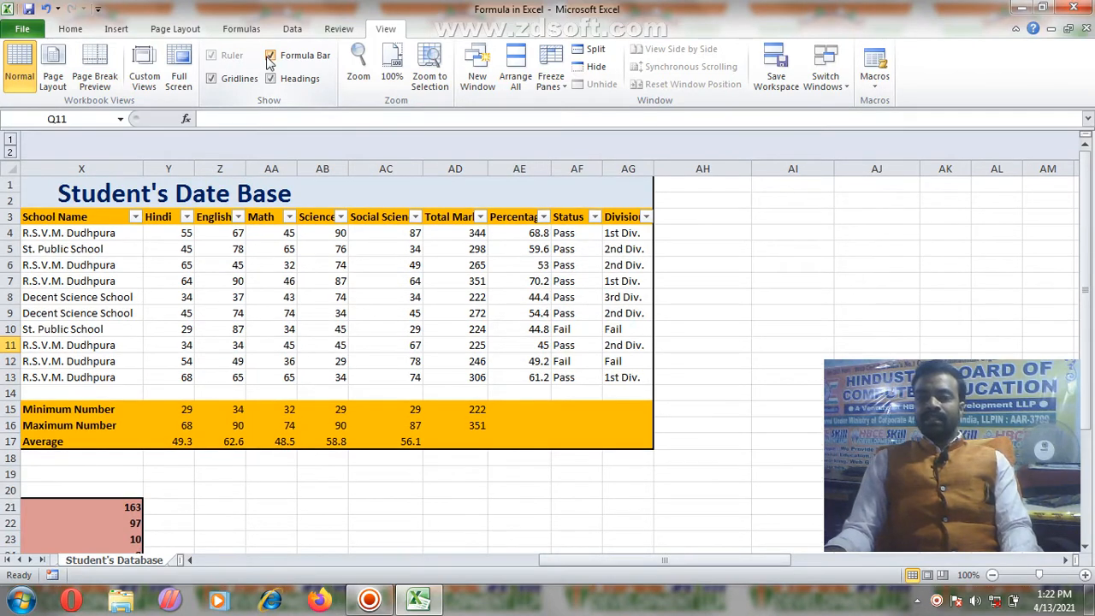
{"action": "left_click", "coordinate": [270, 79]}
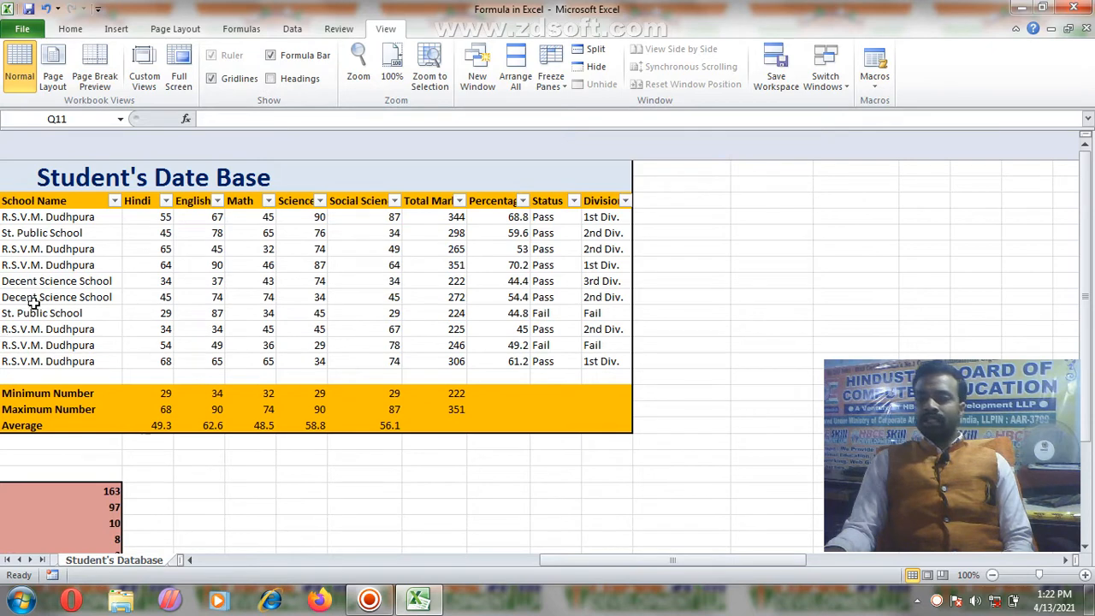
{"action": "left_click", "coordinate": [270, 79]}
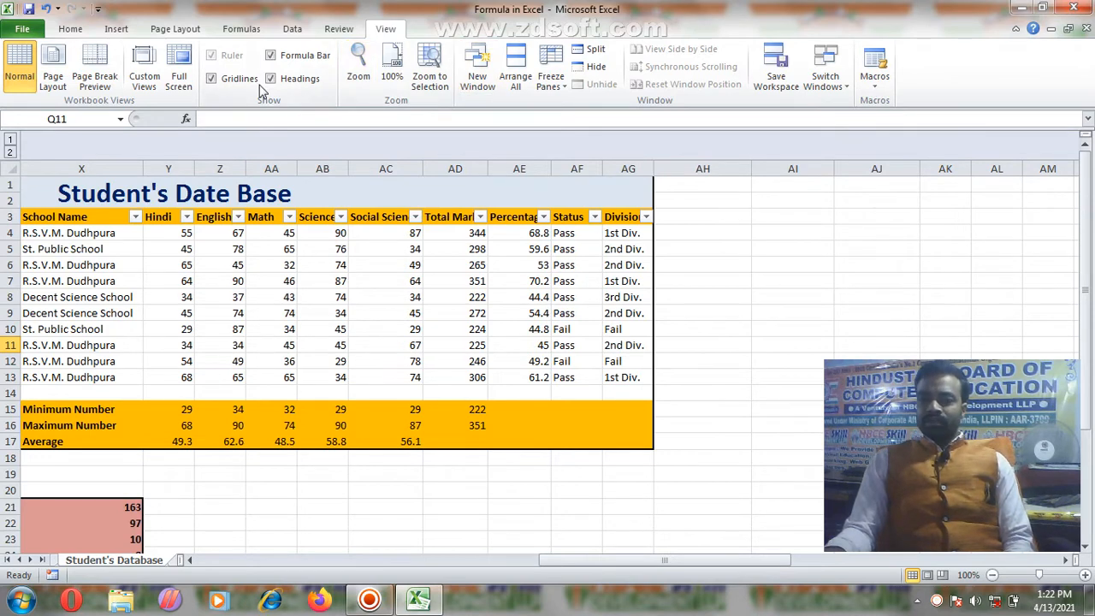
Step: Try 200% zoom, 100%, and Zoom to Selection on the sheet
{"action": "left_click", "coordinate": [358, 77]}
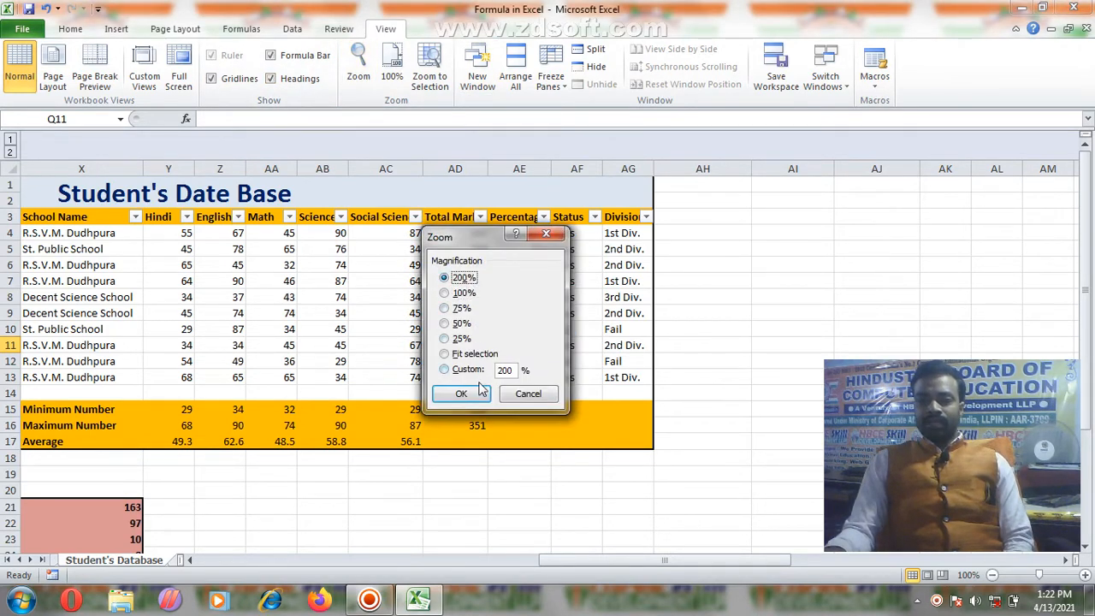
{"action": "left_click", "coordinate": [461, 394]}
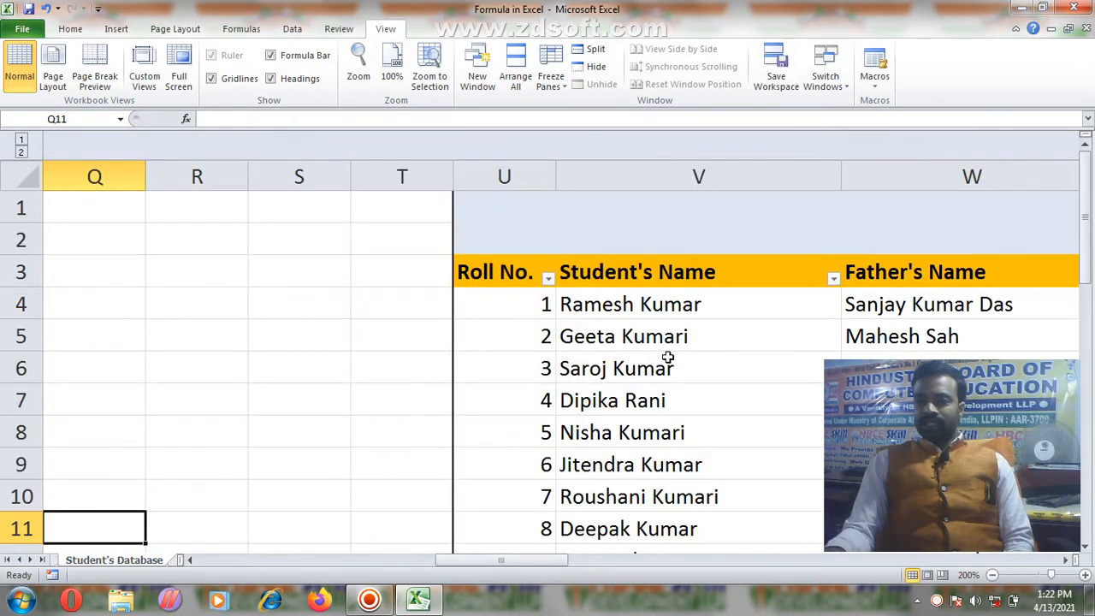
{"action": "left_click", "coordinate": [390, 78]}
{"action": "left_click", "coordinate": [429, 82]}
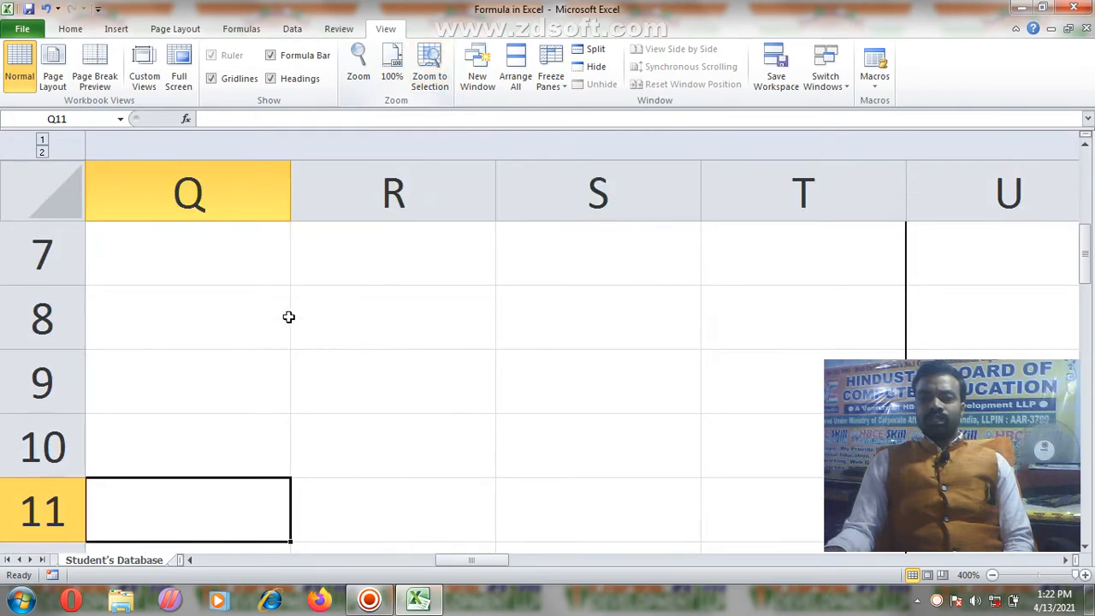
Step: Select cell V7 and reset the sheet to 100% zoom, scrolled back to row 1
{"action": "left_click", "coordinate": [746, 315]}
{"action": "left_click", "coordinate": [412, 293]}
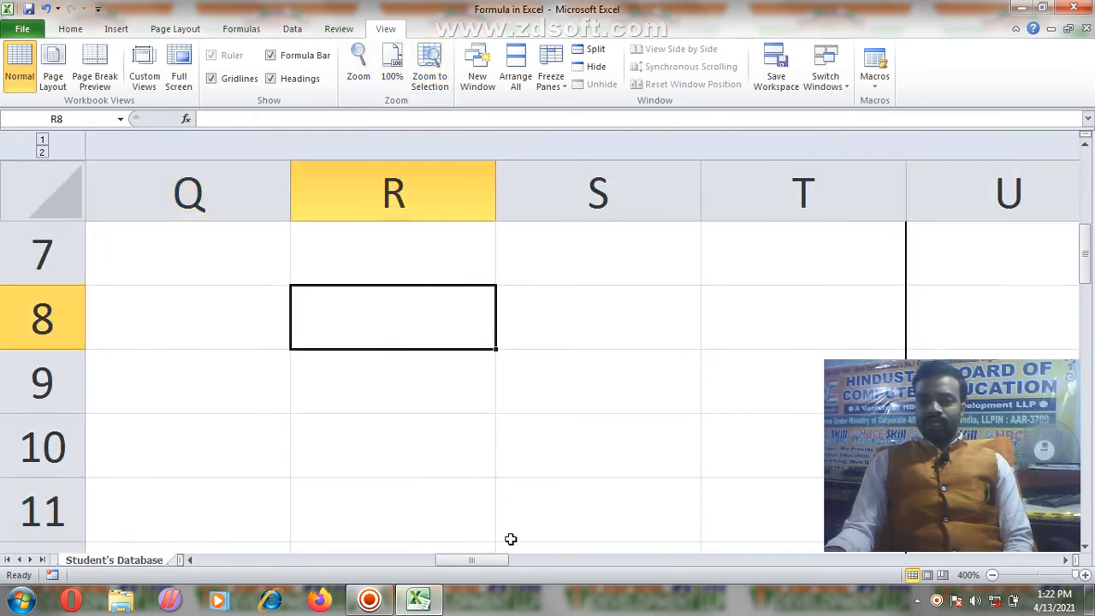
{"action": "left_click_drag", "start_coordinate": [483, 566], "coordinate": [555, 554]}
{"action": "left_click", "coordinate": [319, 267]}
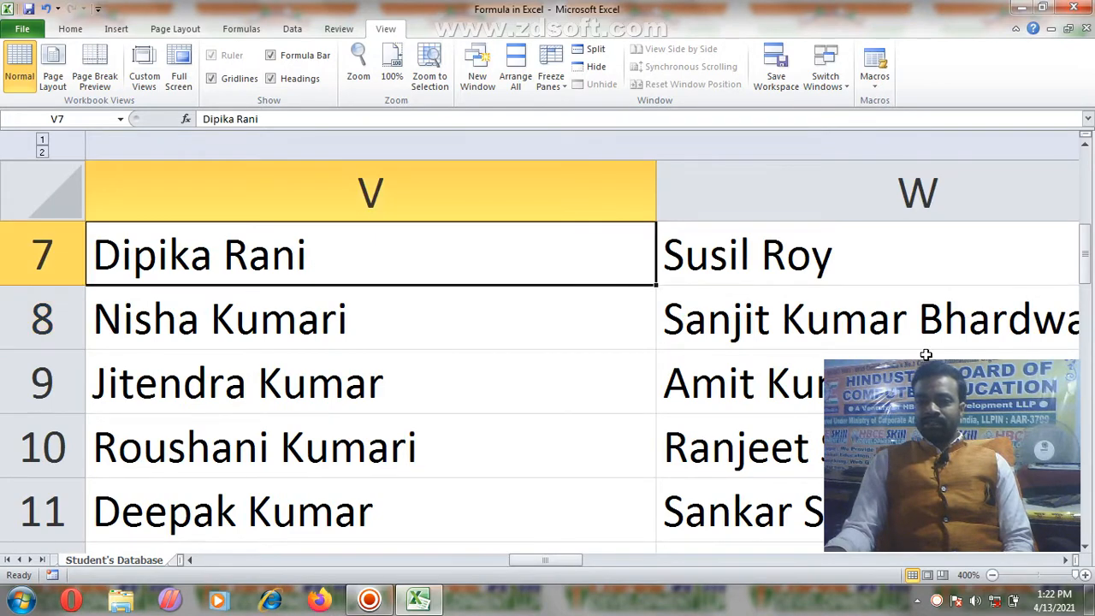
{"action": "left_click", "coordinate": [392, 65]}
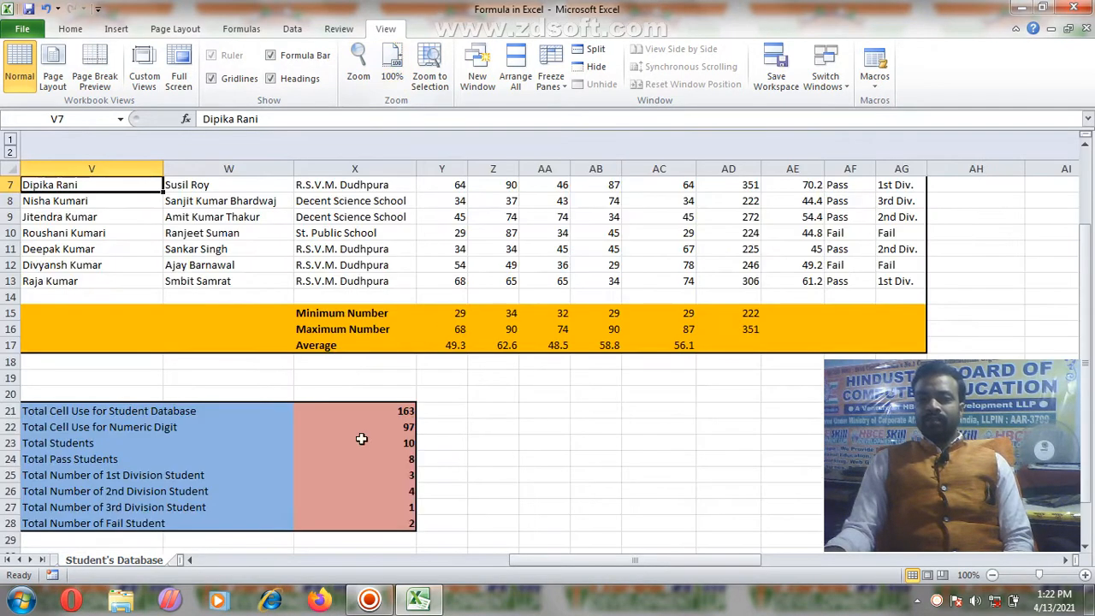
{"action": "scroll", "coordinate": [378, 259], "scroll_direction": "up", "scroll_amount": 2}
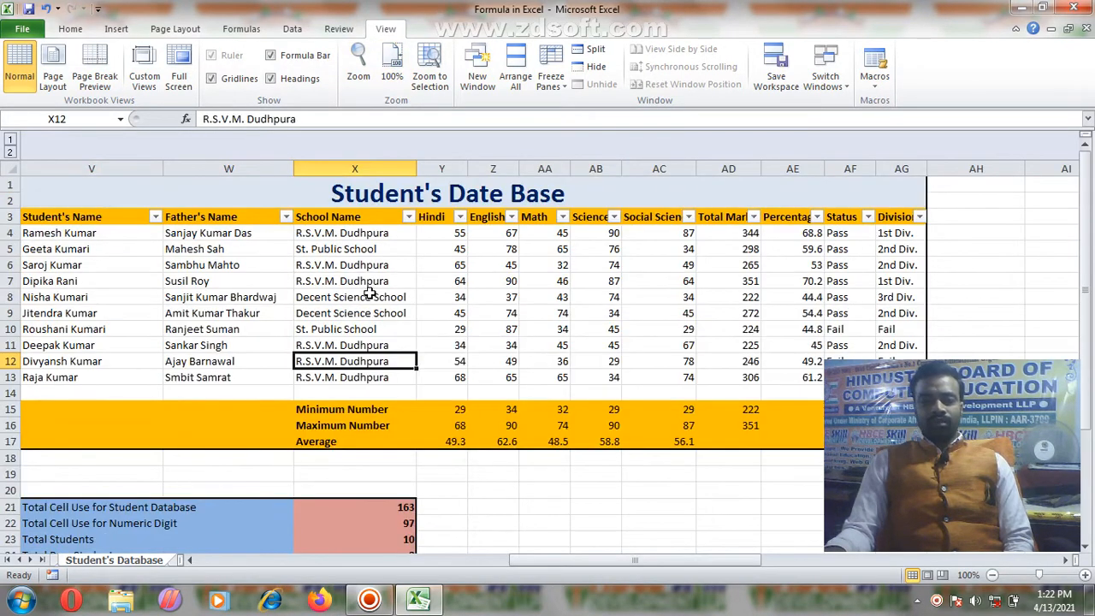
Step: Open a second window, Formula in Excel:2, bring it forward, and open Arrange All
{"action": "left_click", "coordinate": [479, 83]}
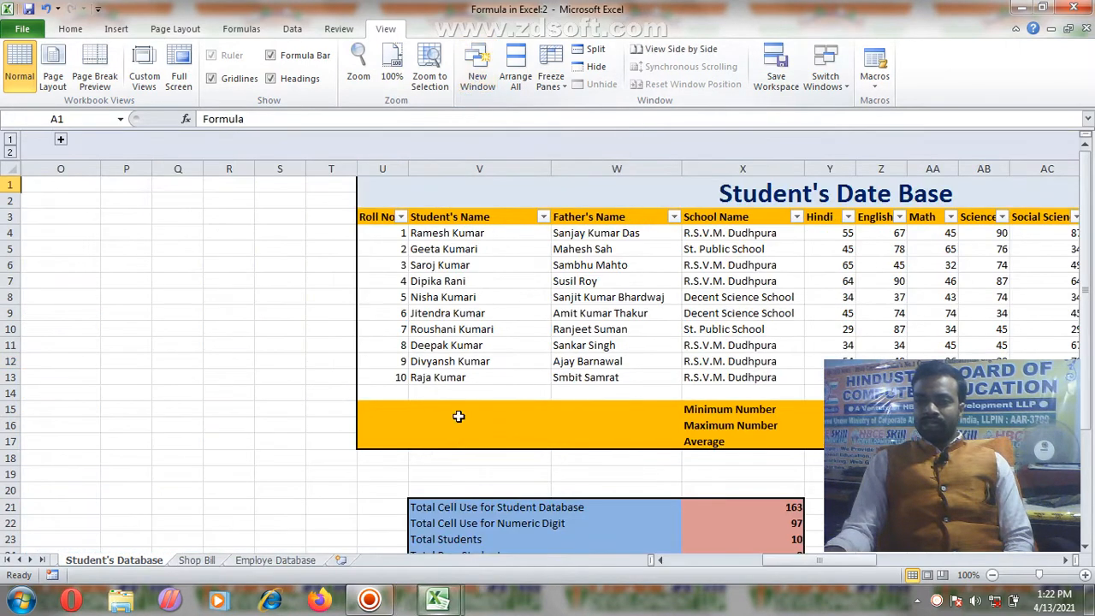
{"action": "mouse_move", "coordinate": [419, 593]}
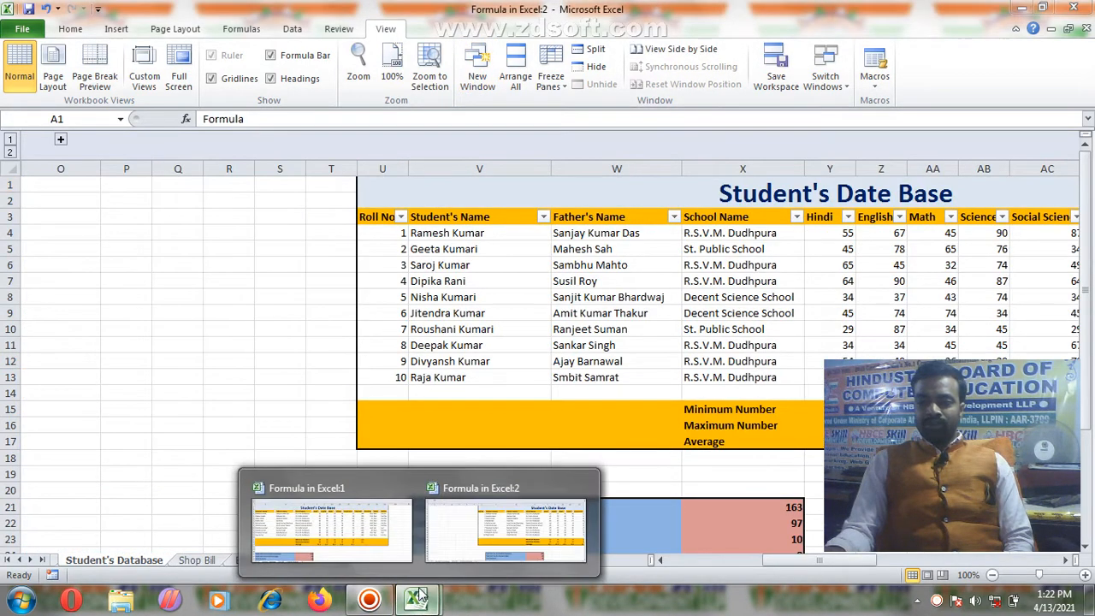
{"action": "left_click", "coordinate": [523, 547]}
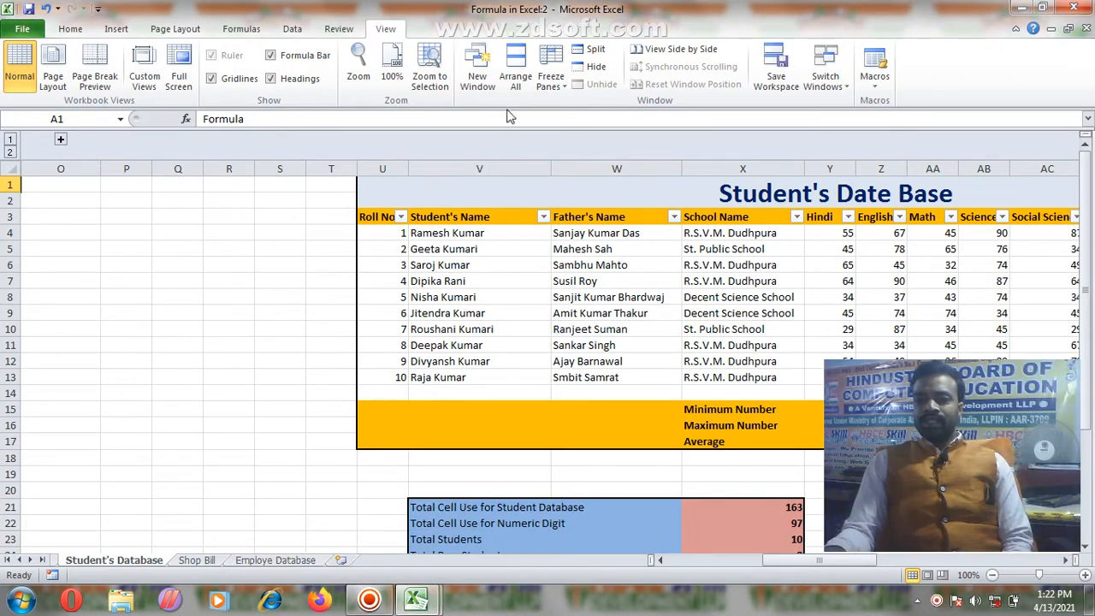
{"action": "left_click", "coordinate": [517, 80]}
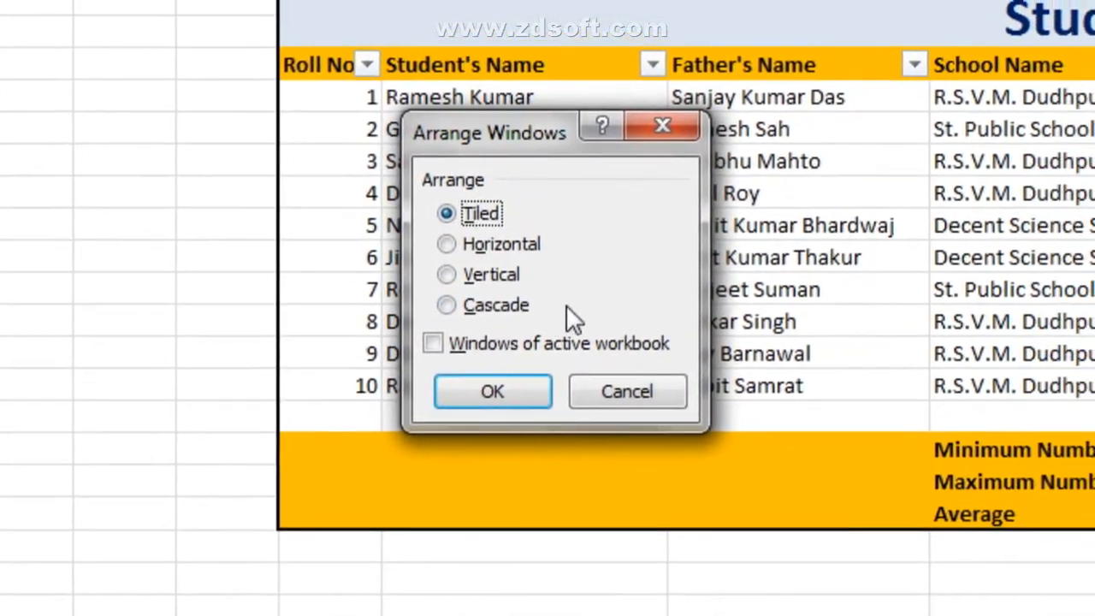
Step: Arrange the two workbook windows vertically side by side and switch between them
{"action": "left_click", "coordinate": [446, 274]}
{"action": "left_click", "coordinate": [493, 391]}
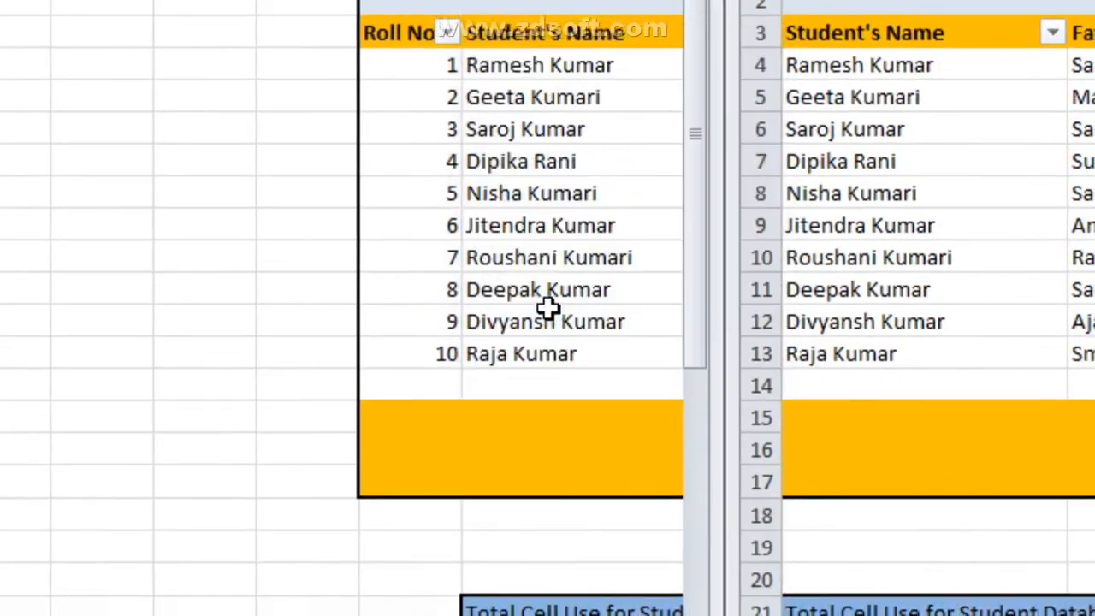
{"action": "left_click", "coordinate": [413, 65]}
{"action": "left_click", "coordinate": [858, 96]}
{"action": "left_click", "coordinate": [547, 97]}
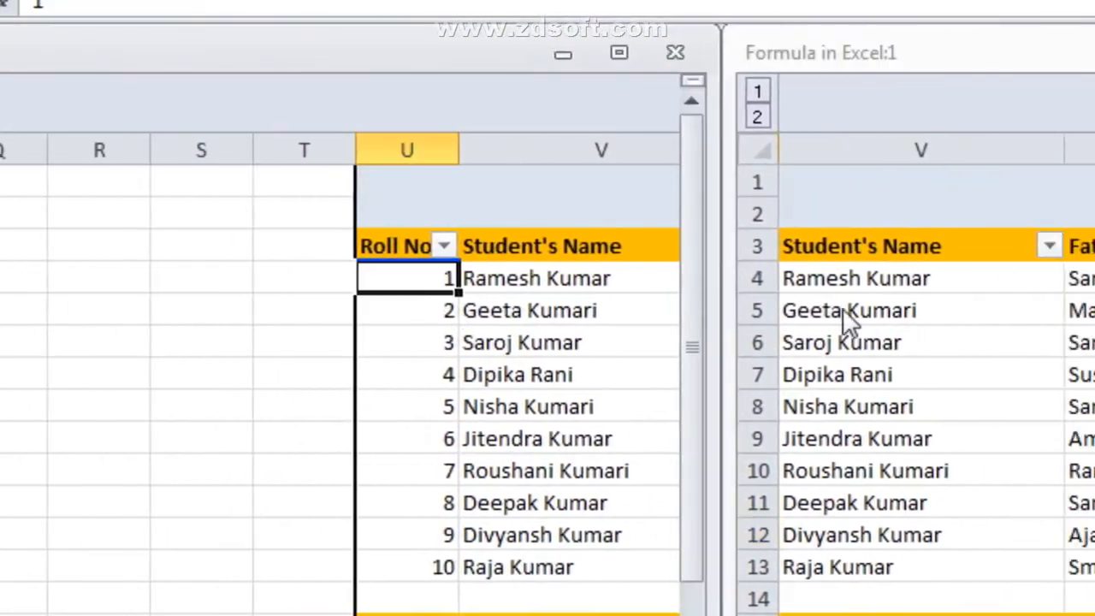
{"action": "left_click", "coordinate": [949, 321]}
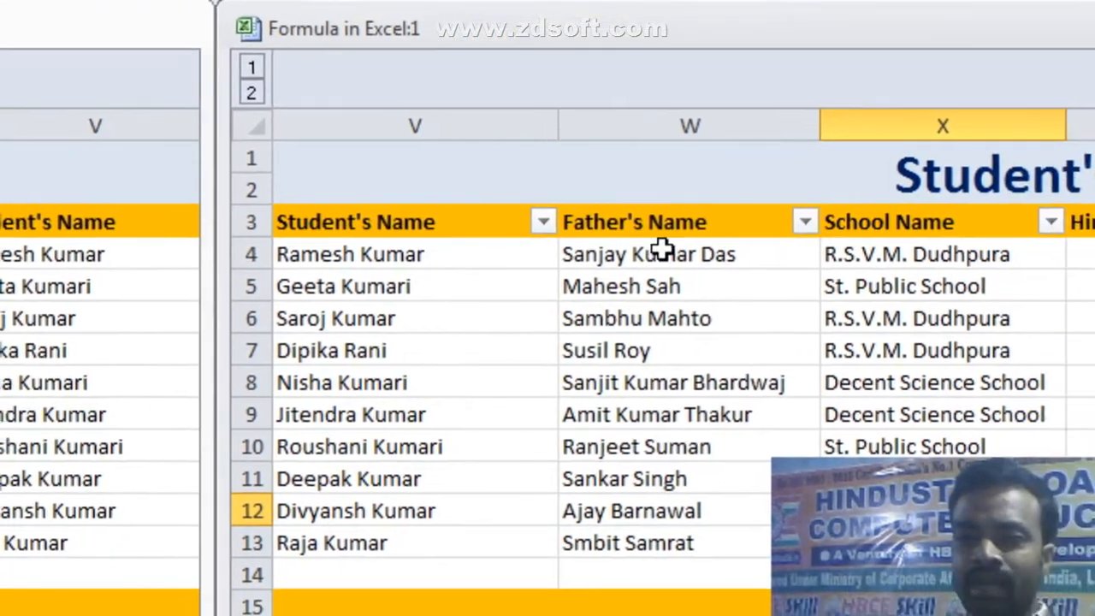
Step: Rearrange the windows horizontally, stacked one above the other
{"action": "left_click", "coordinate": [545, 164]}
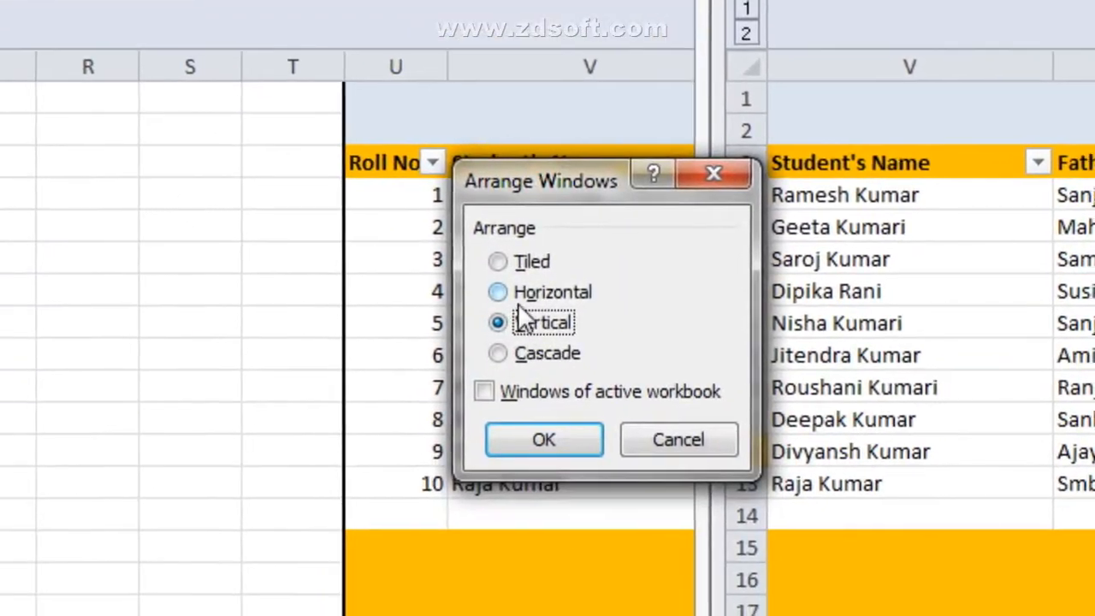
{"action": "left_click", "coordinate": [522, 295]}
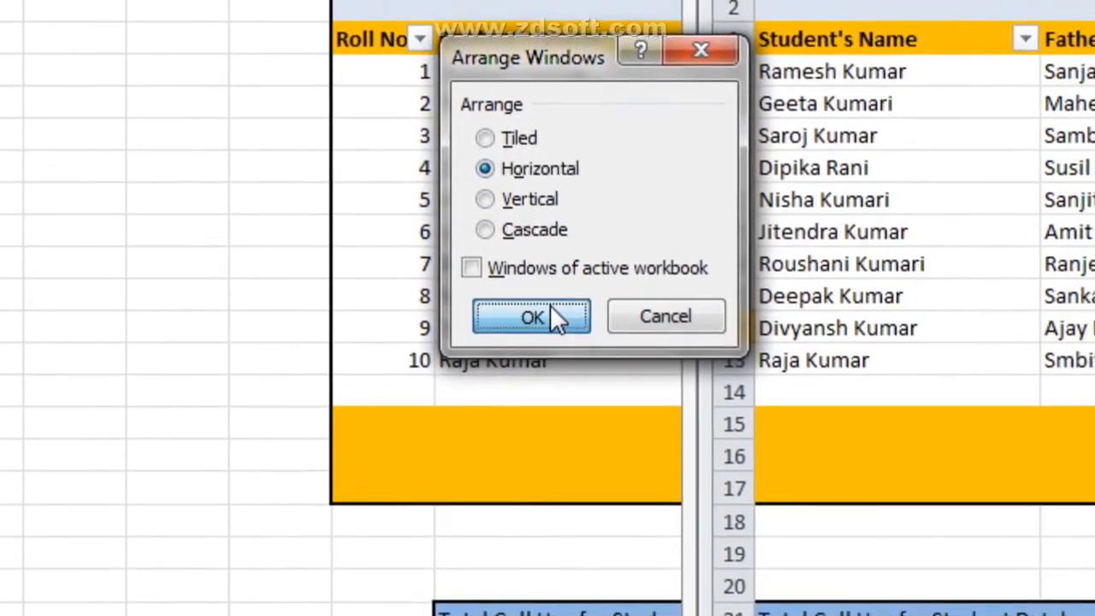
{"action": "left_click", "coordinate": [548, 440]}
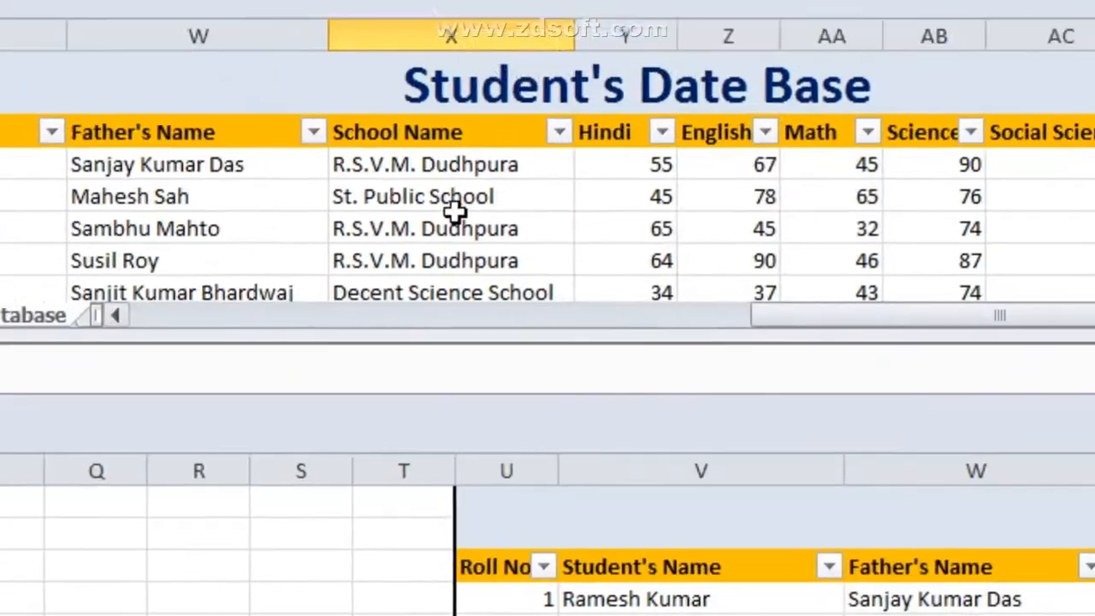
{"action": "left_click", "coordinate": [308, 228]}
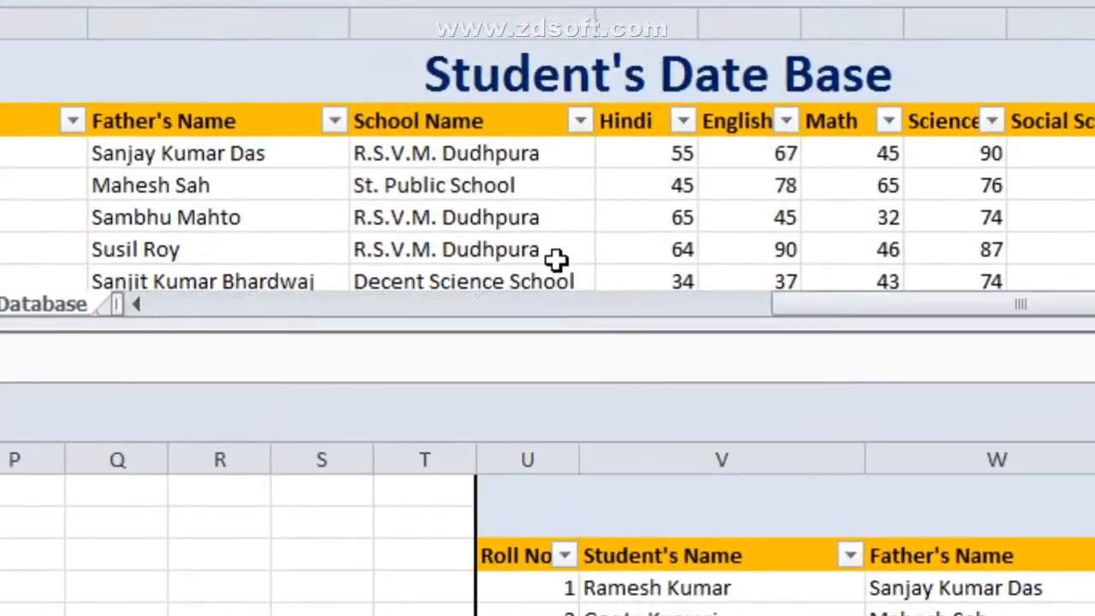
Step: Rearrange the workbook windows tiled
{"action": "left_click", "coordinate": [550, 159]}
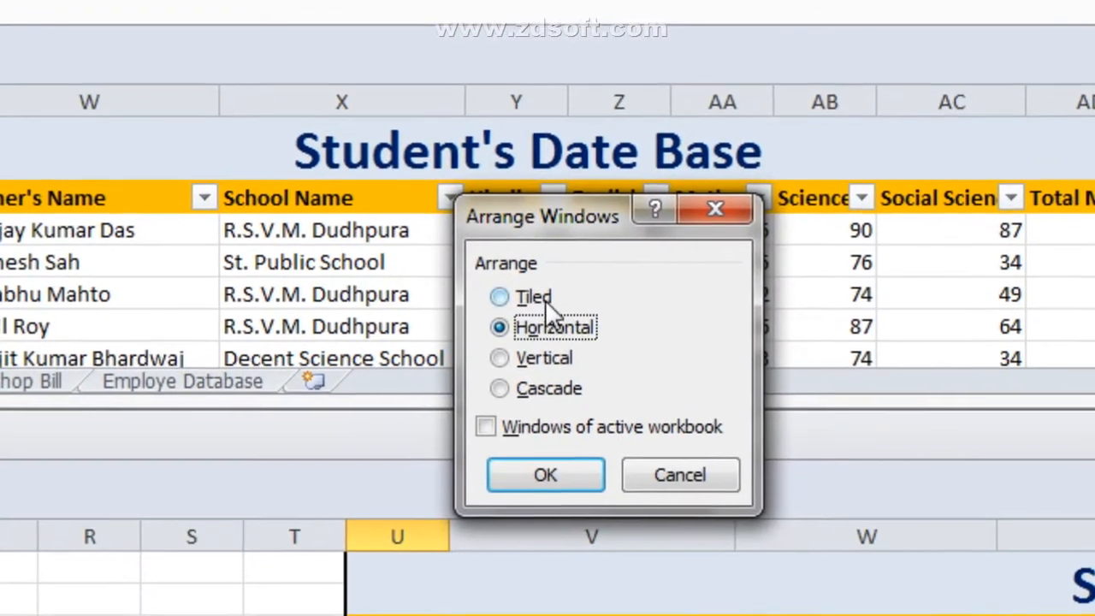
{"action": "left_click", "coordinate": [402, 468]}
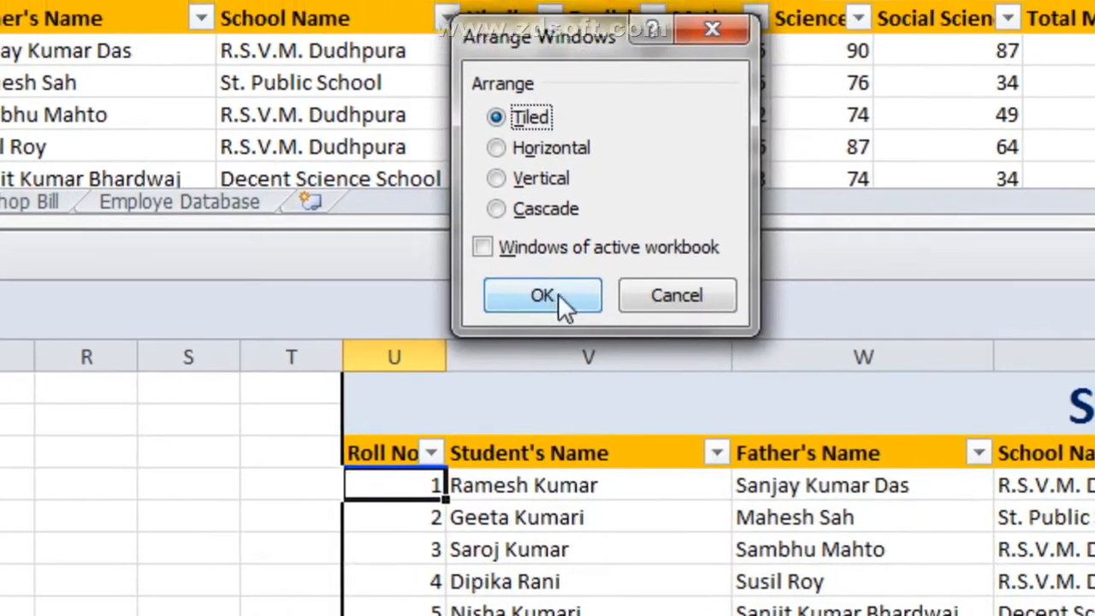
{"action": "left_click", "coordinate": [557, 294]}
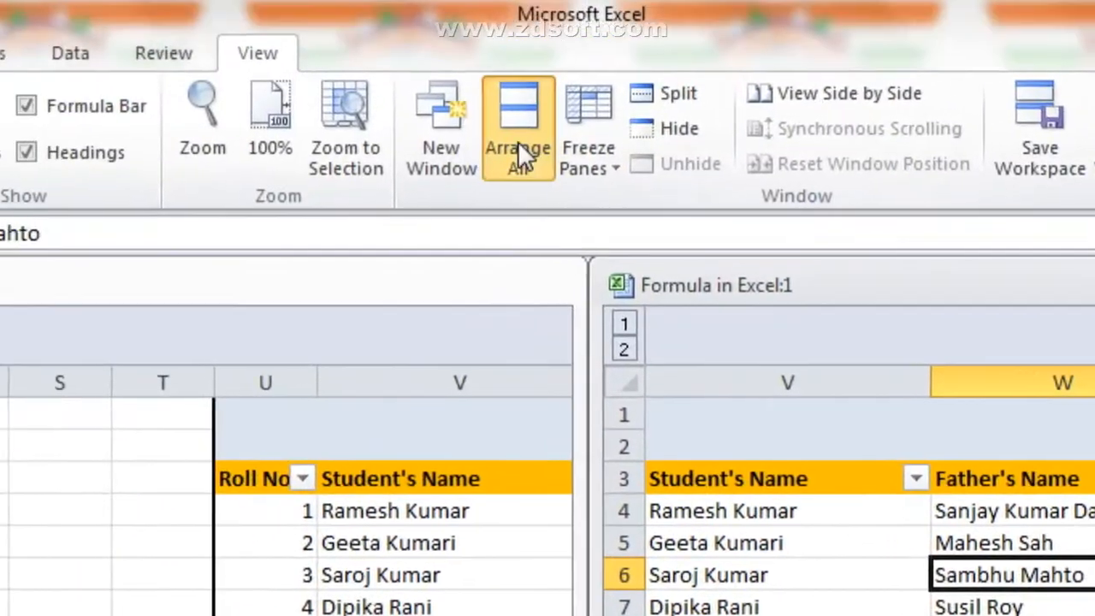
Step: Cascade the windows and shift Formula in Excel:1 down and right
{"action": "left_click", "coordinate": [518, 147]}
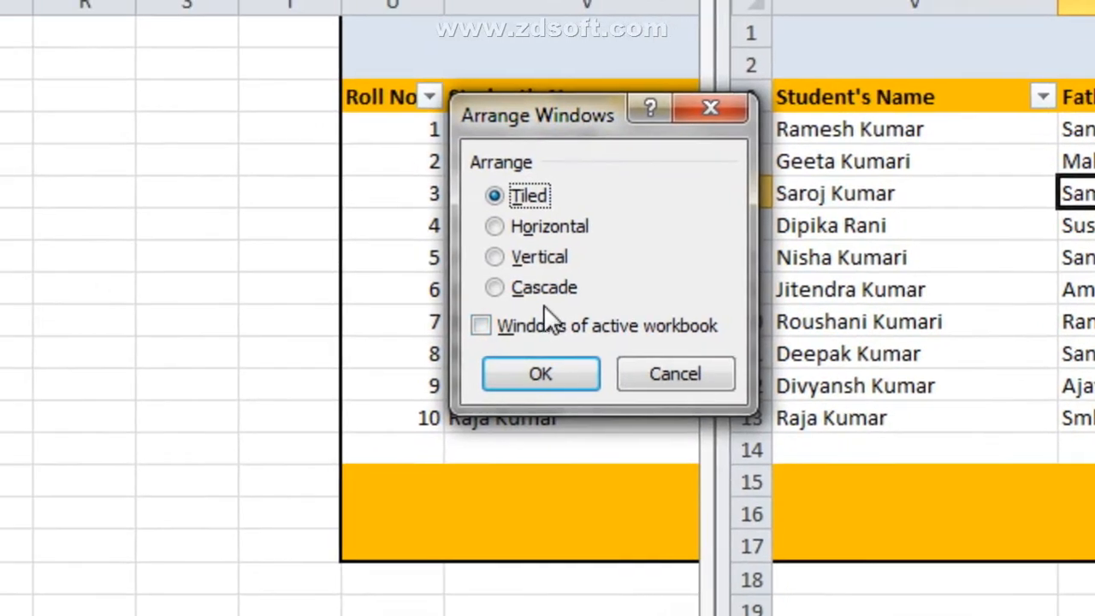
{"action": "left_click", "coordinate": [543, 287]}
{"action": "left_click", "coordinate": [551, 369]}
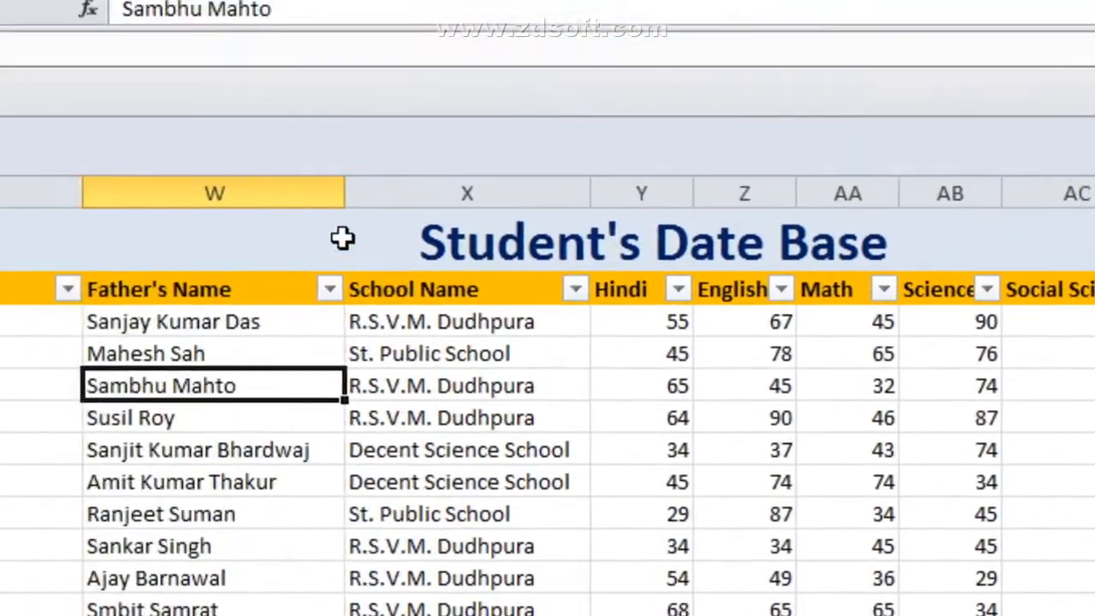
{"action": "left_click_drag", "start_coordinate": [1, 90], "coordinate": [124, 286]}
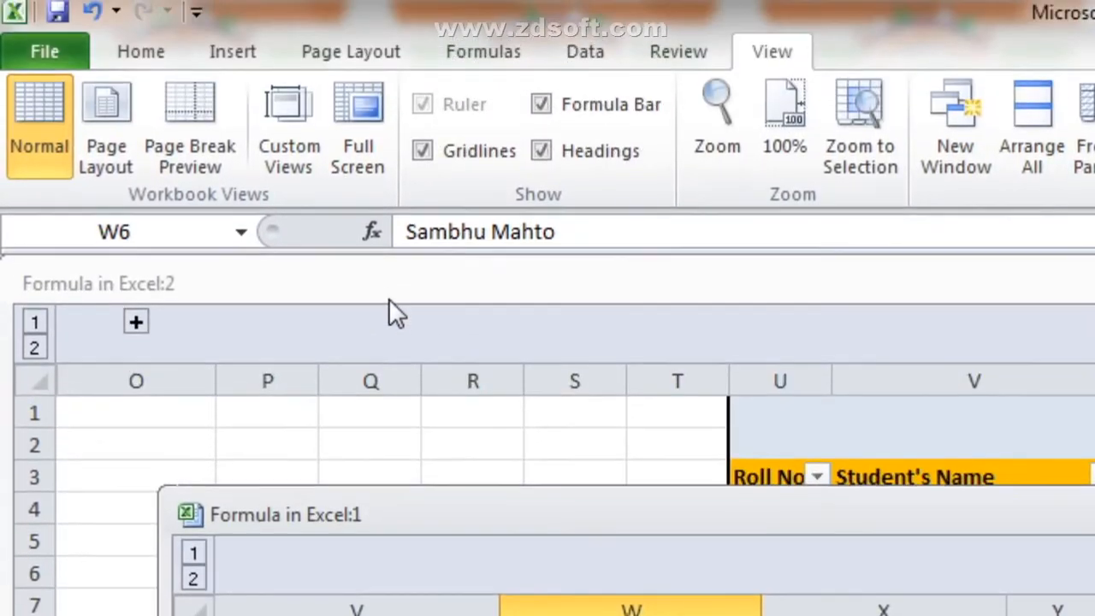
Step: Bring the Formula in Excel:2 window forward and select cell V5
{"action": "left_click", "coordinate": [389, 301]}
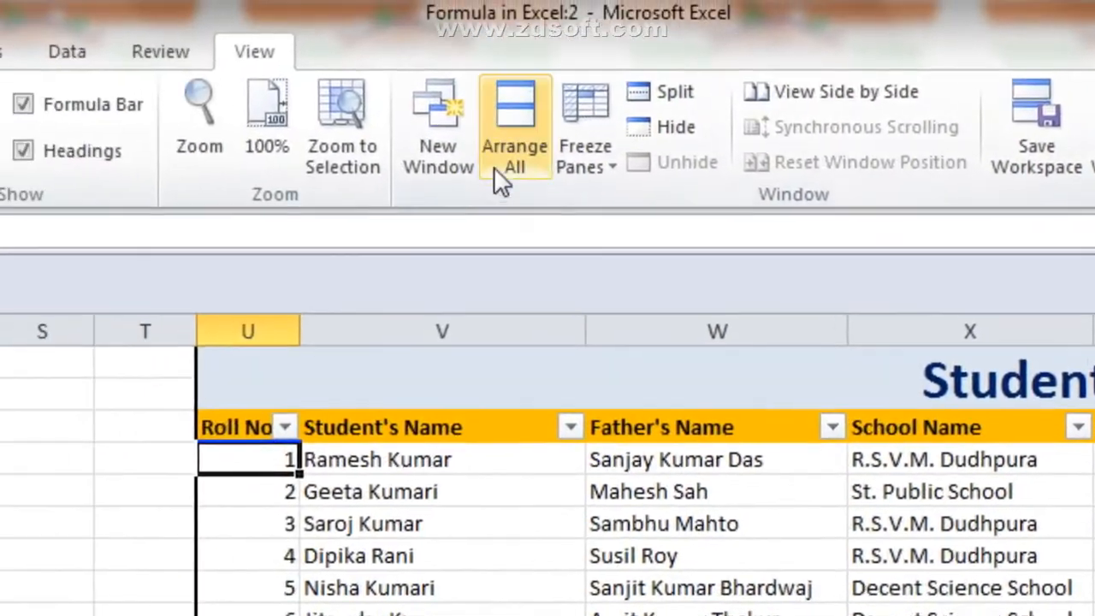
{"action": "left_click", "coordinate": [532, 491]}
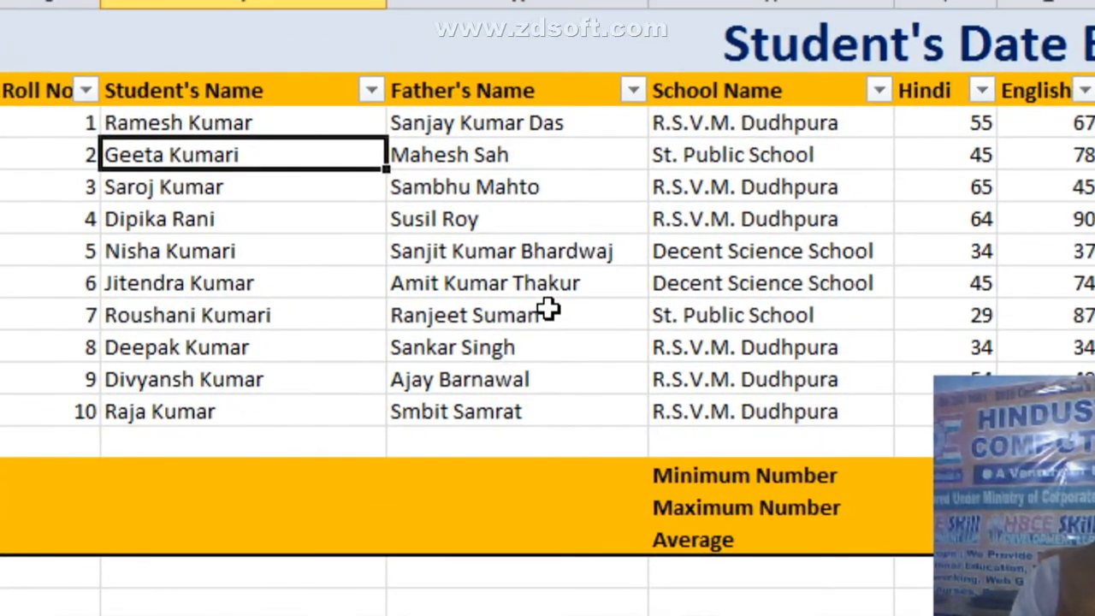
{"action": "scroll", "coordinate": [548, 308], "scroll_direction": "down", "scroll_amount": 3}
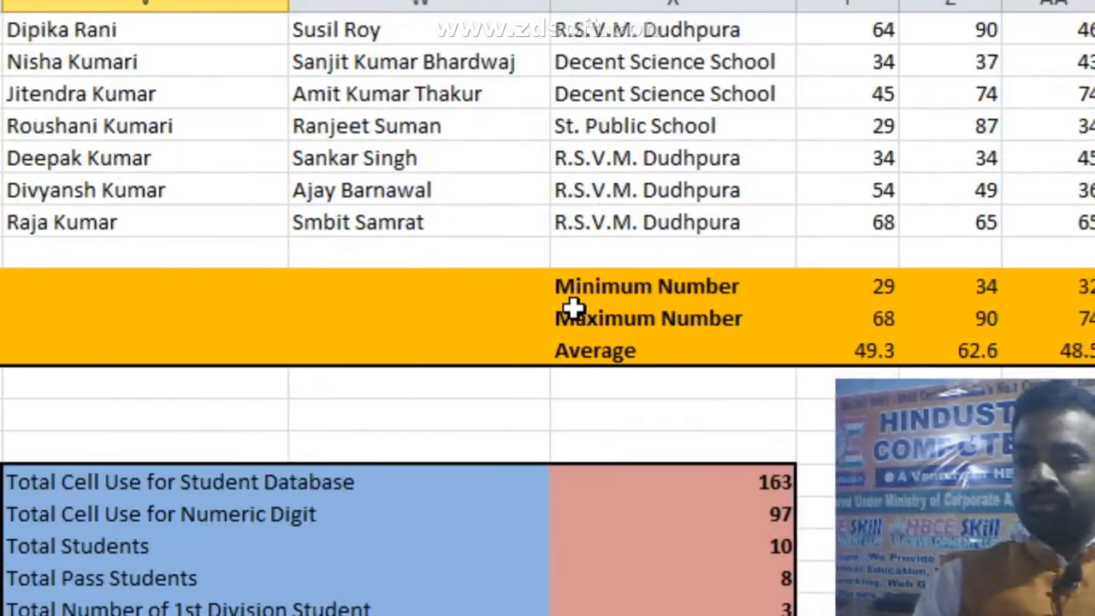
{"action": "scroll", "coordinate": [548, 309], "scroll_direction": "up", "scroll_amount": 2}
{"action": "scroll", "coordinate": [1080, 310], "scroll_direction": "down", "scroll_amount": 1}
{"action": "scroll", "coordinate": [1079, 312], "scroll_direction": "down", "scroll_amount": 9}
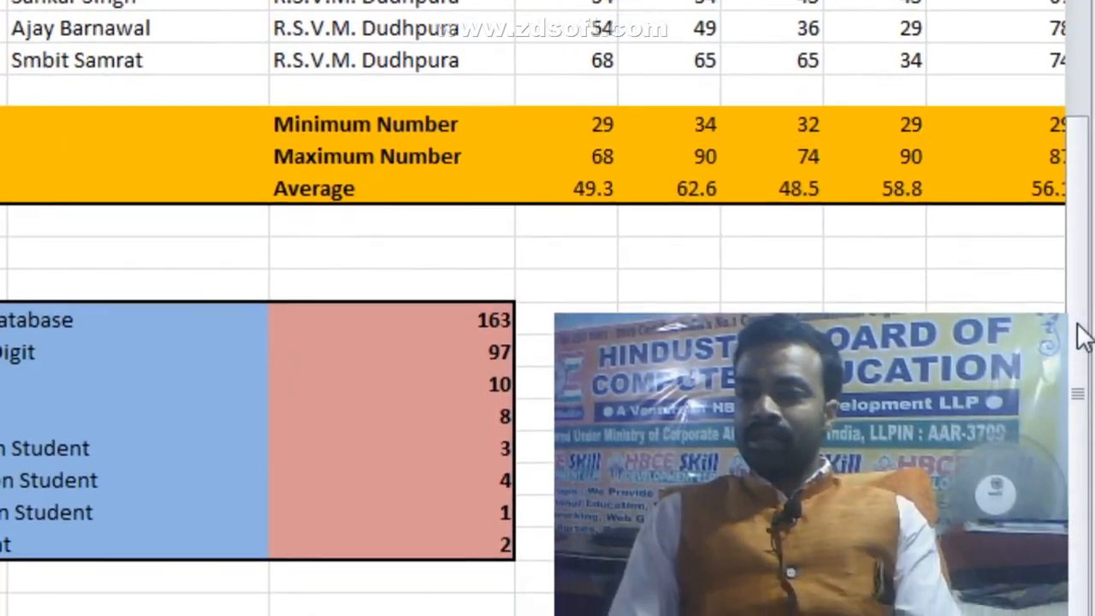
{"action": "scroll", "coordinate": [1082, 318], "scroll_direction": "up", "scroll_amount": 10}
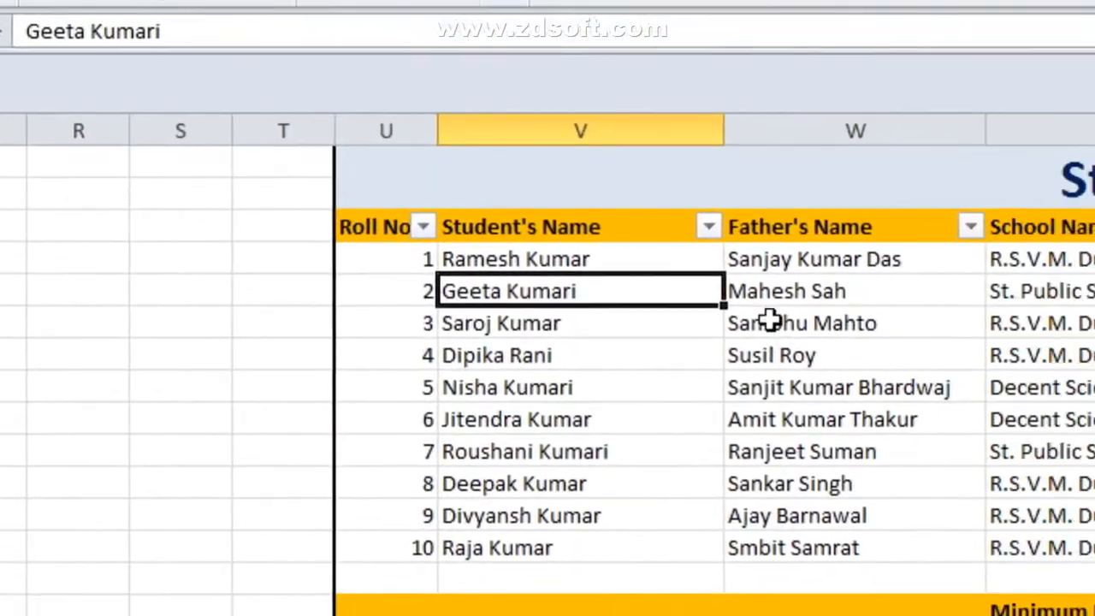
Step: Check the school and marks cells, then select the header cells U3:W3
{"action": "left_click", "coordinate": [1067, 317]}
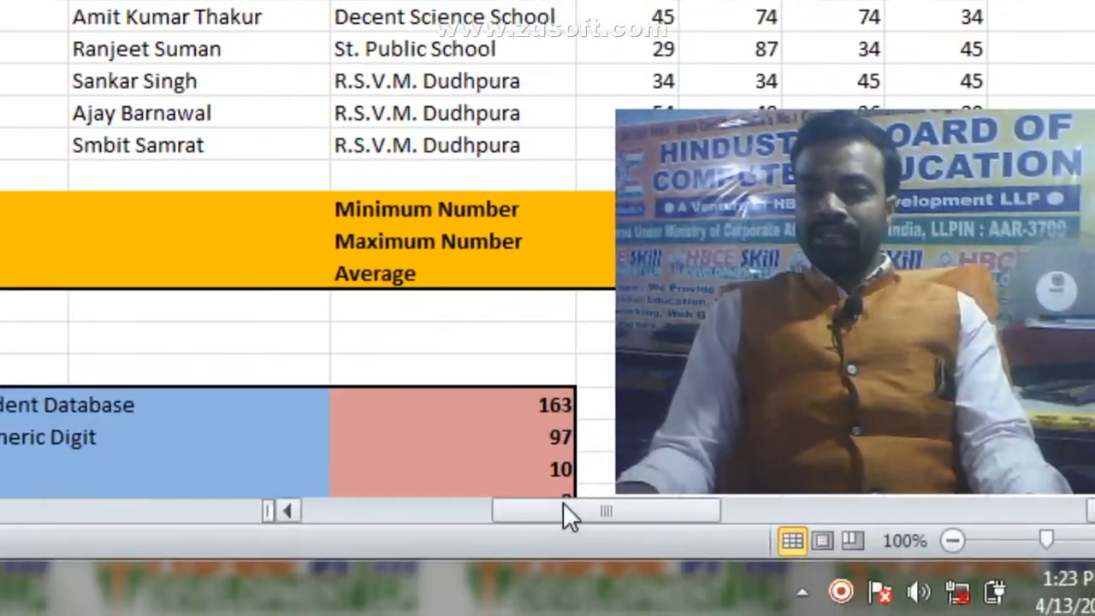
{"action": "left_click_drag", "start_coordinate": [564, 503], "coordinate": [586, 466]}
{"action": "scroll", "coordinate": [524, 329], "scroll_direction": "down", "scroll_amount": 1}
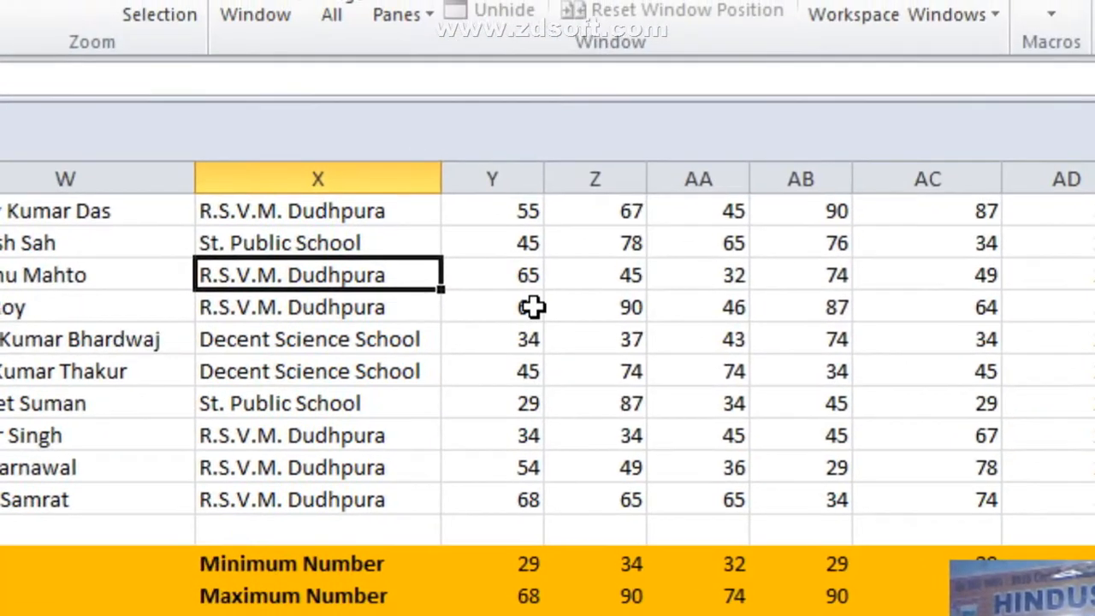
{"action": "left_click", "coordinate": [523, 251]}
{"action": "left_click", "coordinate": [661, 282]}
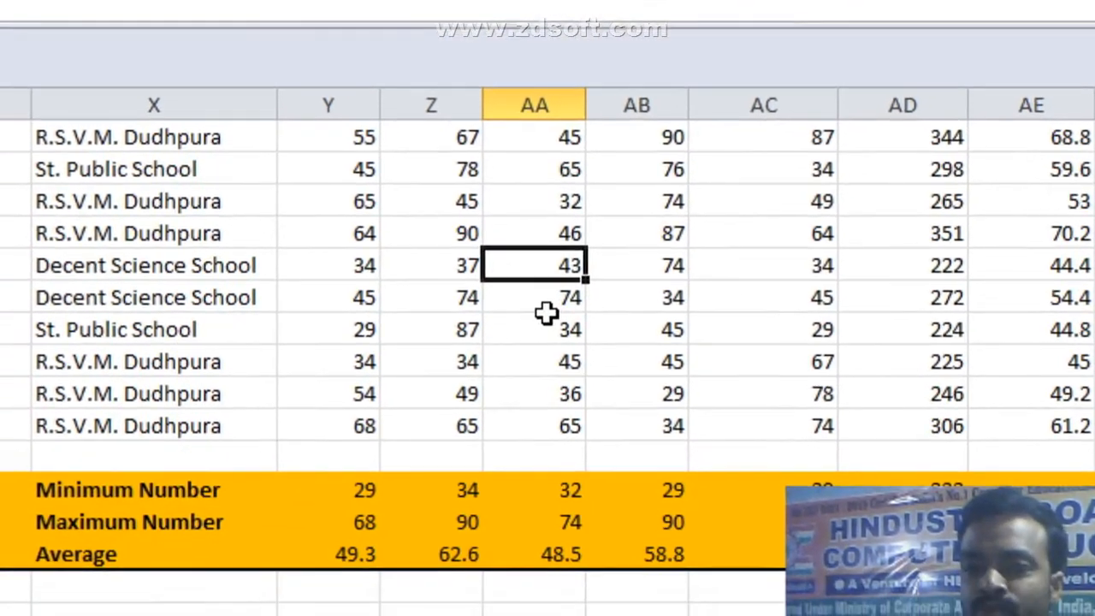
{"action": "scroll", "coordinate": [554, 351], "scroll_direction": "up", "scroll_amount": 1}
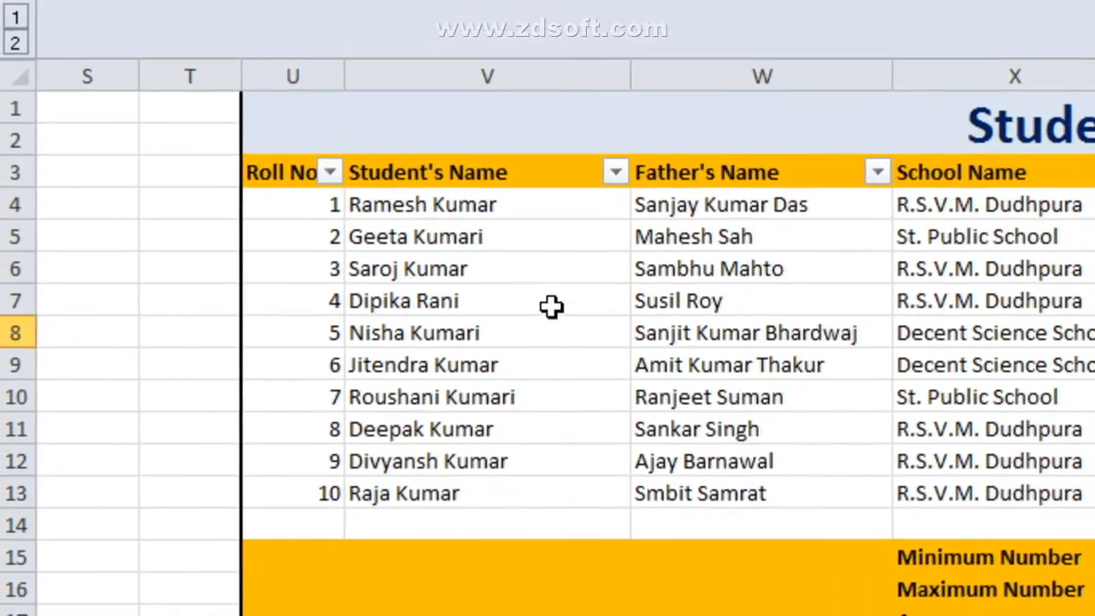
{"action": "left_click_drag", "start_coordinate": [278, 172], "coordinate": [706, 171]}
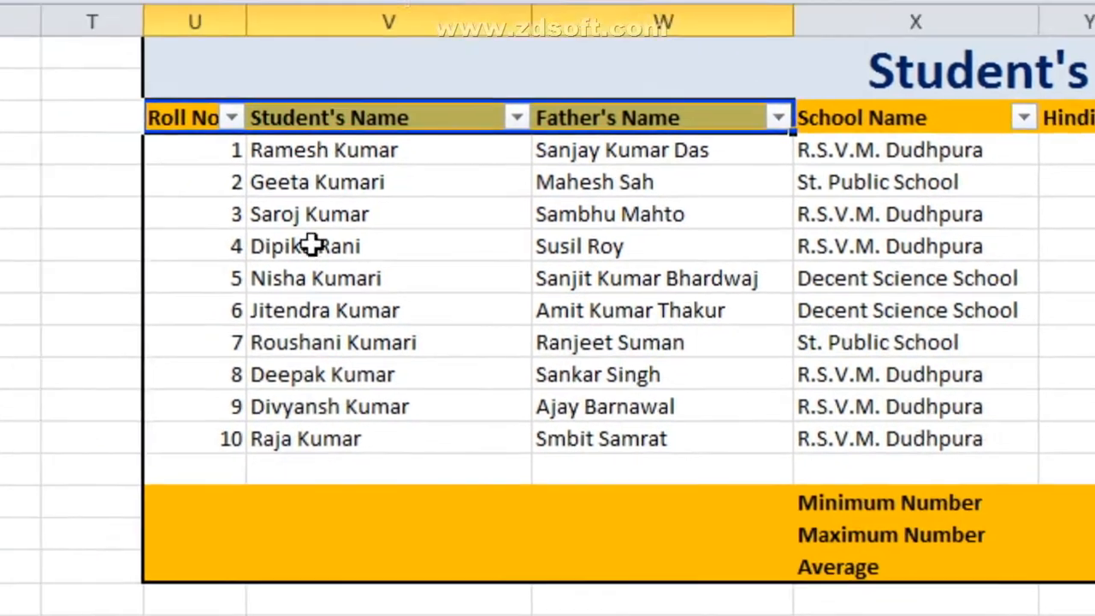
{"action": "left_click", "coordinate": [188, 151]}
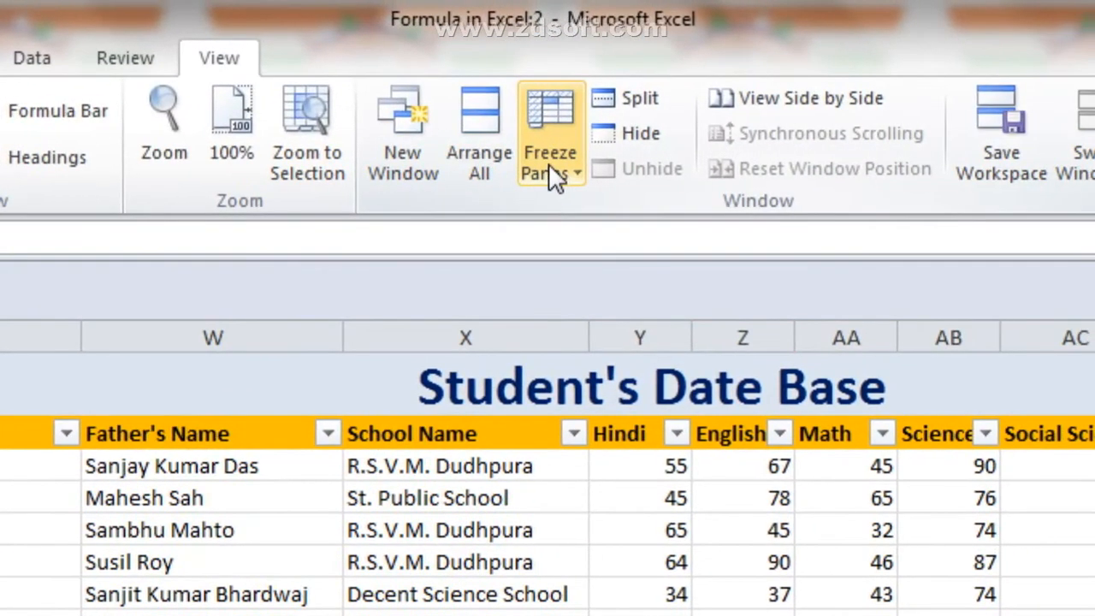
{"action": "left_click", "coordinate": [890, 50]}
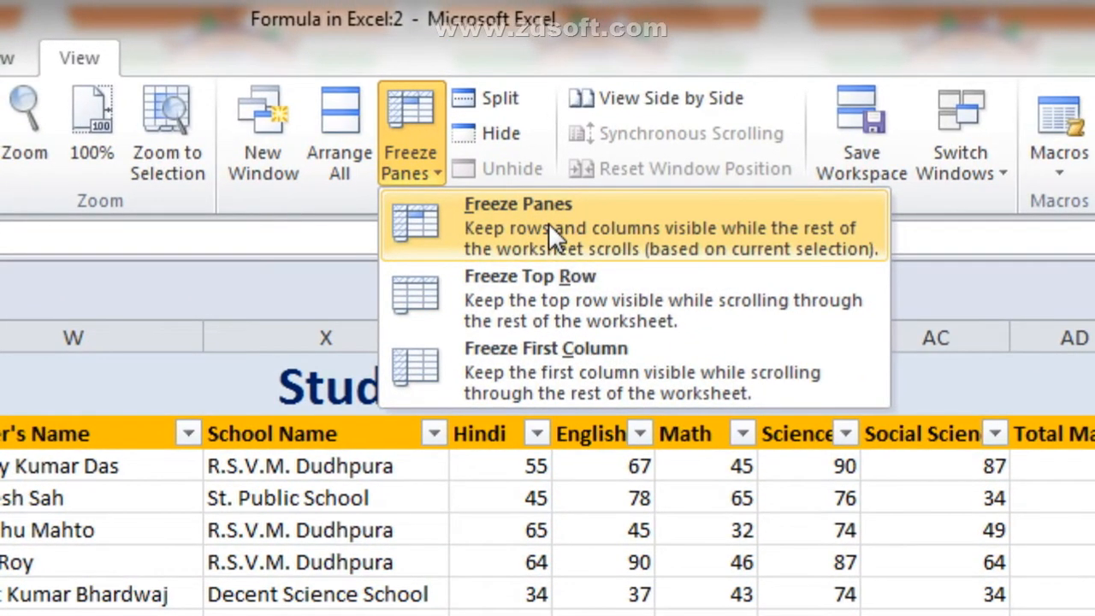
{"action": "left_click", "coordinate": [548, 222]}
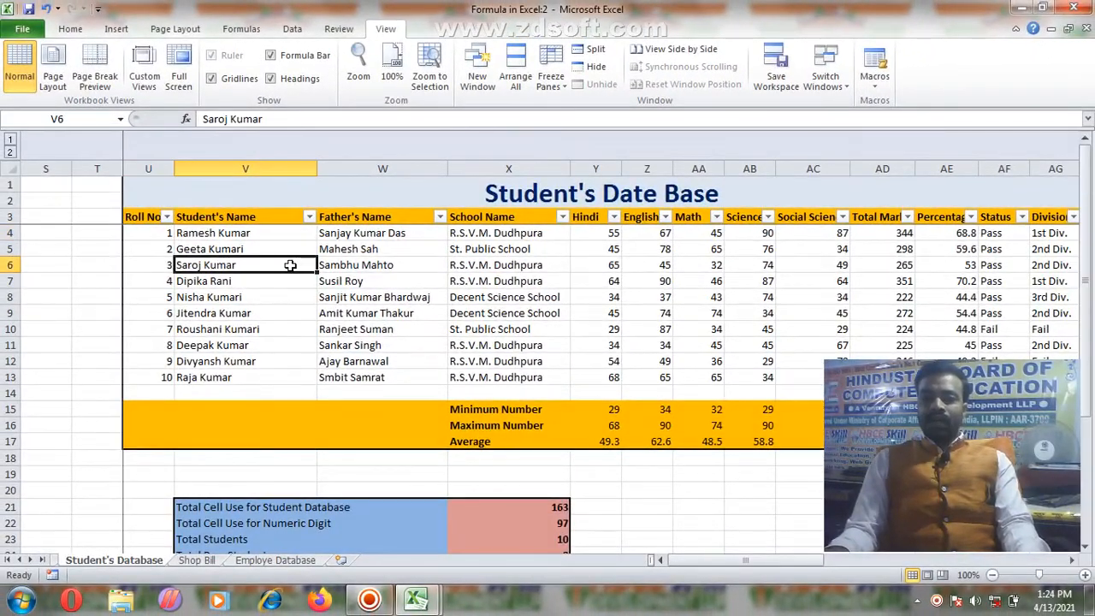
{"action": "scroll", "coordinate": [497, 315], "scroll_direction": "down", "scroll_amount": 8}
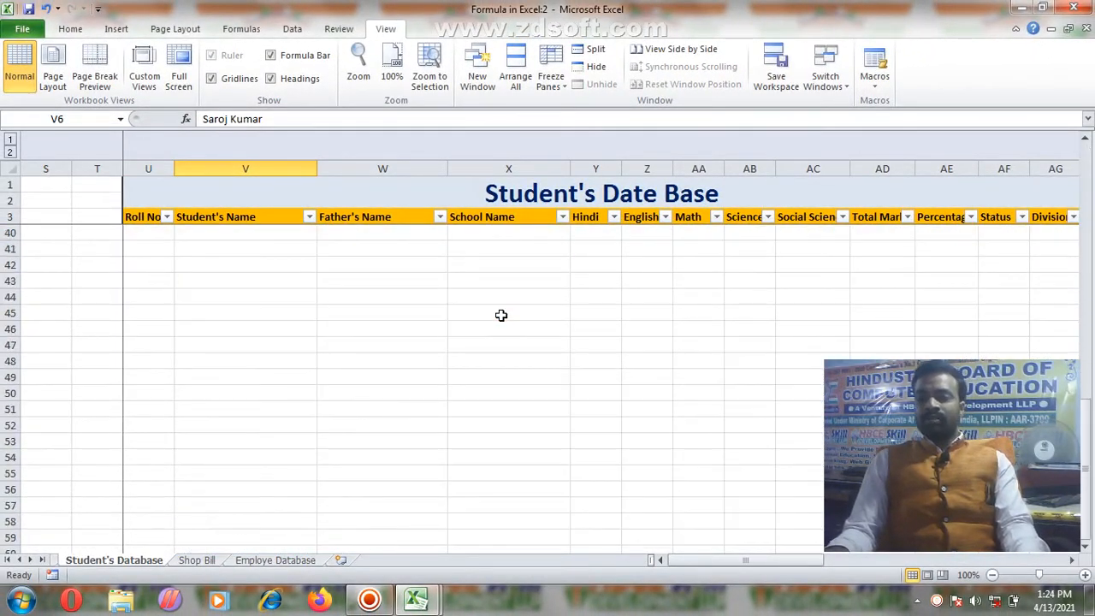
{"action": "scroll", "coordinate": [501, 316], "scroll_direction": "up", "scroll_amount": 6}
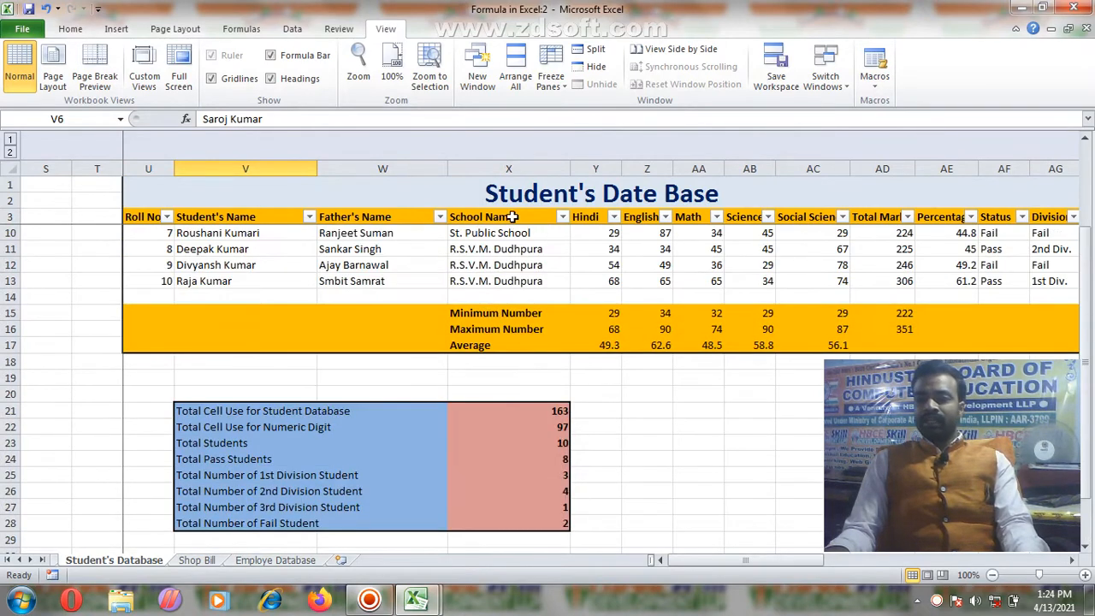
{"action": "scroll", "coordinate": [547, 271], "scroll_direction": "up", "scroll_amount": 2}
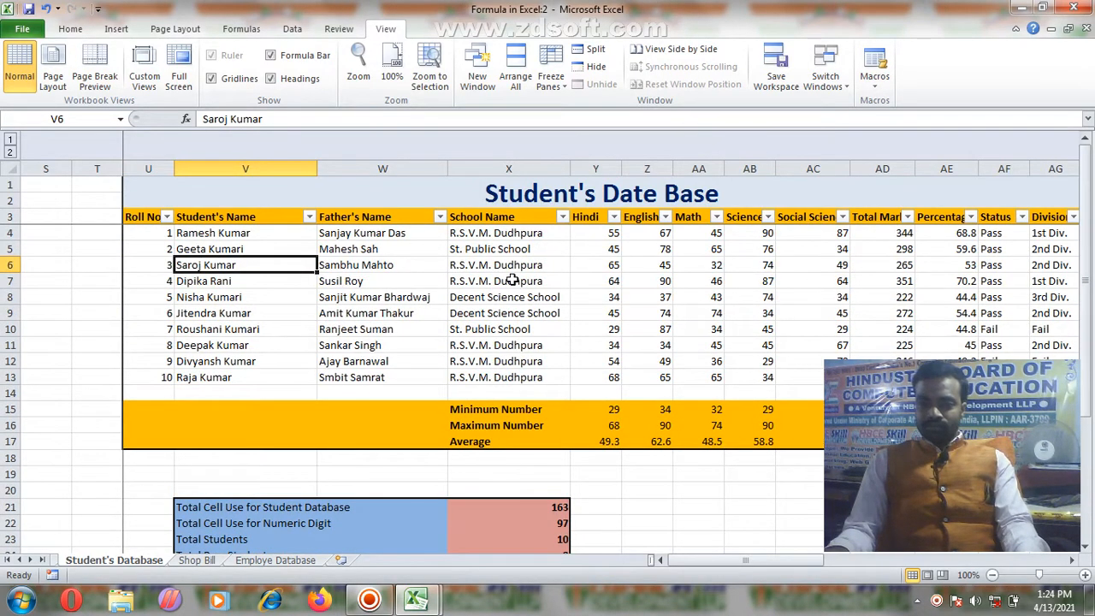
{"action": "scroll", "coordinate": [511, 280], "scroll_direction": "down", "scroll_amount": 2}
{"action": "scroll", "coordinate": [634, 263], "scroll_direction": "up", "scroll_amount": 1}
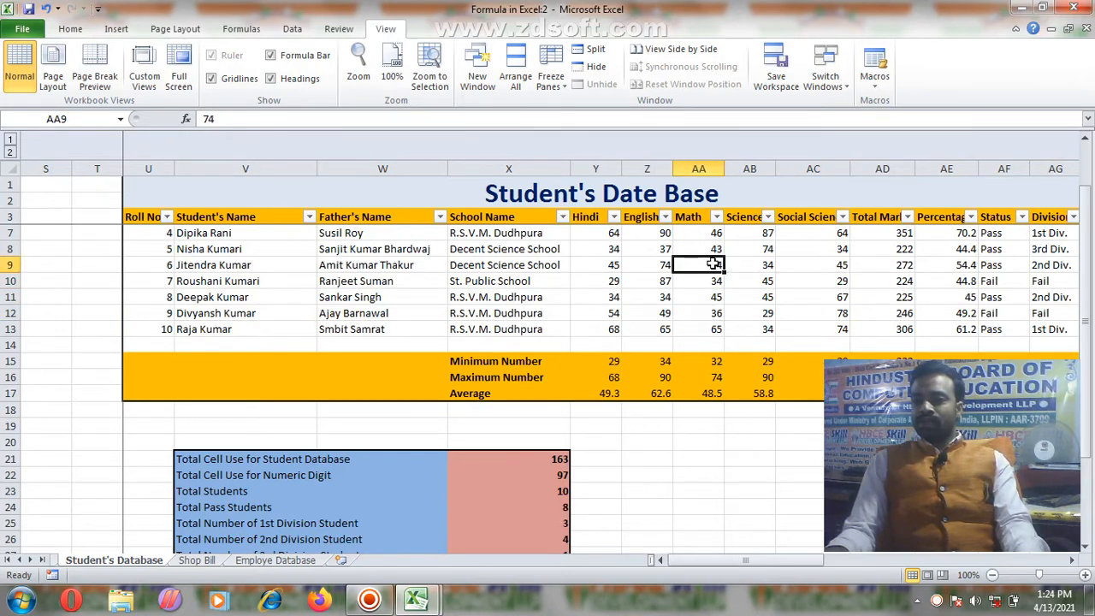
{"action": "scroll", "coordinate": [761, 285], "scroll_direction": "up", "scroll_amount": 1}
{"action": "scroll", "coordinate": [761, 290], "scroll_direction": "down", "scroll_amount": 2}
{"action": "scroll", "coordinate": [758, 300], "scroll_direction": "up", "scroll_amount": 2}
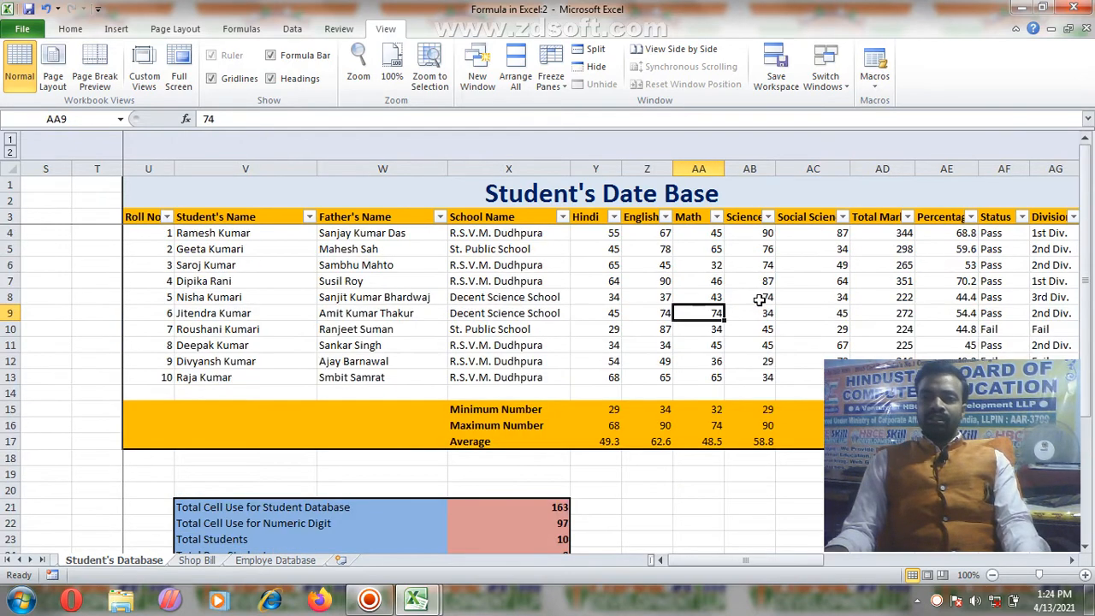
{"action": "left_click", "coordinate": [550, 85]}
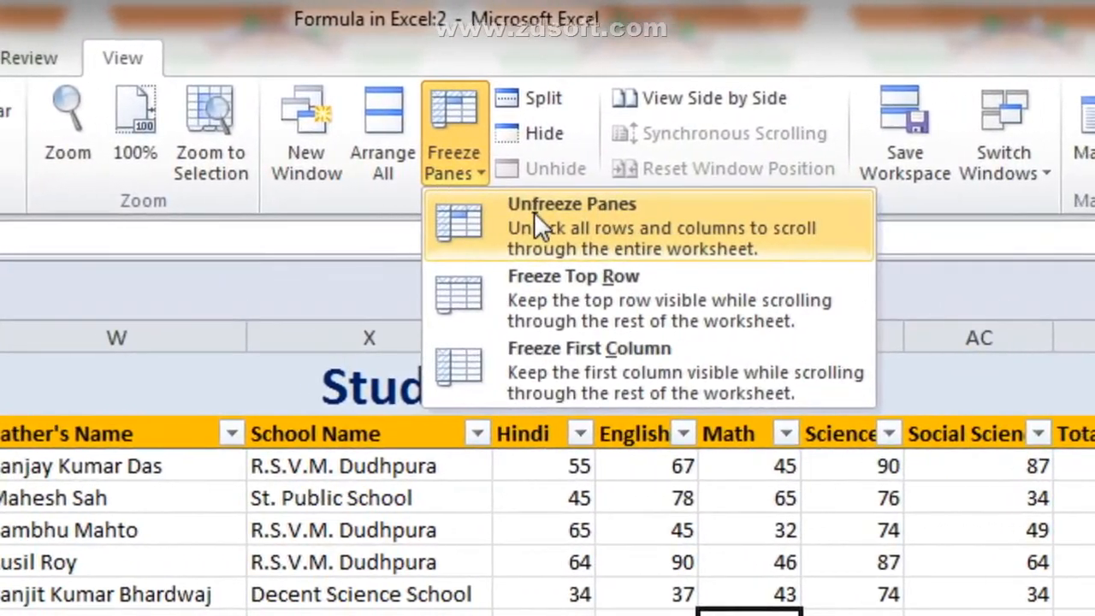
{"action": "left_click", "coordinate": [534, 211]}
{"action": "left_click", "coordinate": [506, 524]}
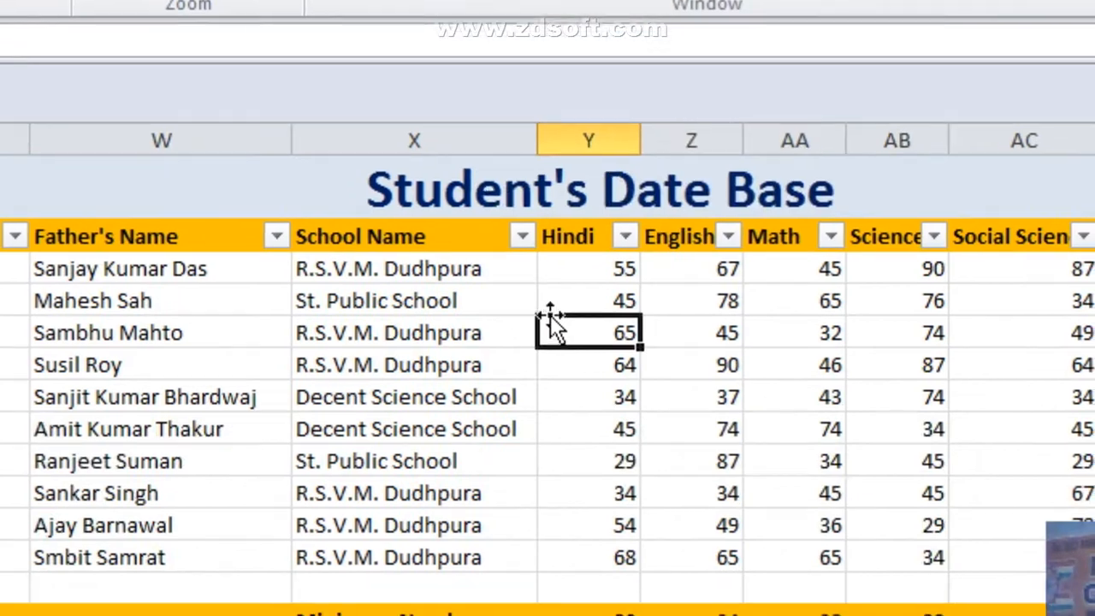
{"action": "scroll", "coordinate": [548, 313], "scroll_direction": "down", "scroll_amount": 4}
{"action": "scroll", "coordinate": [549, 306], "scroll_direction": "up", "scroll_amount": 4}
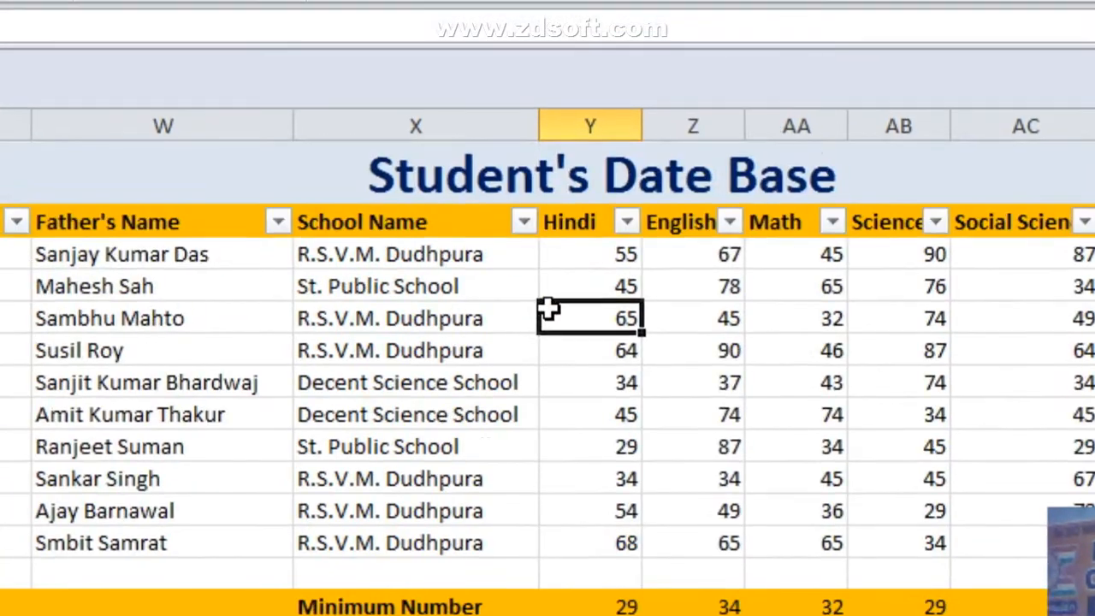
{"action": "scroll", "coordinate": [548, 307], "scroll_direction": "down", "scroll_amount": 4}
{"action": "scroll", "coordinate": [548, 308], "scroll_direction": "up", "scroll_amount": 4}
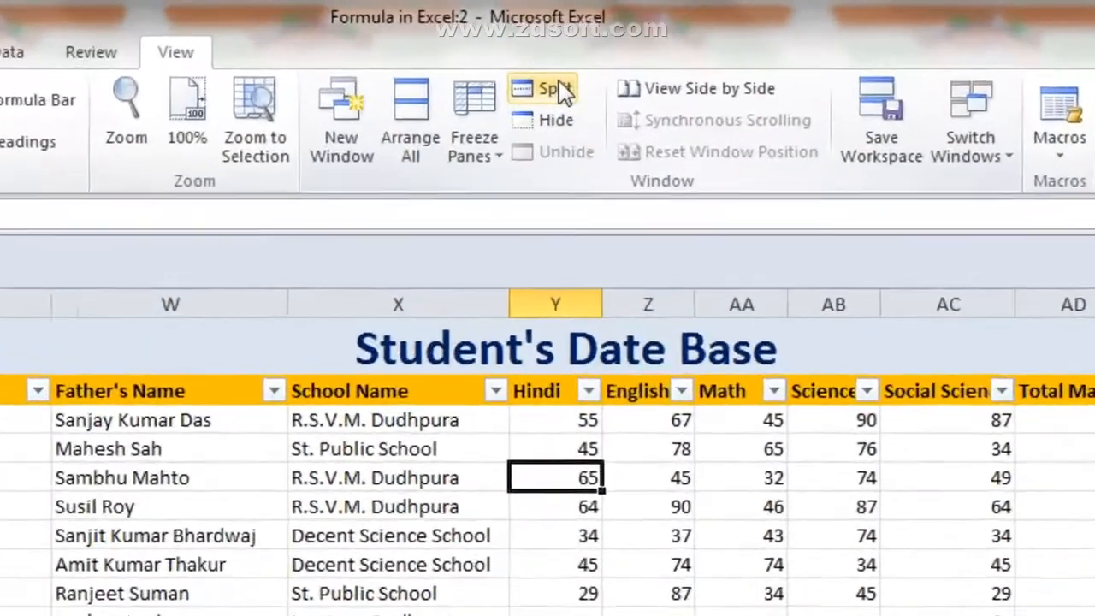
{"action": "left_click", "coordinate": [596, 51]}
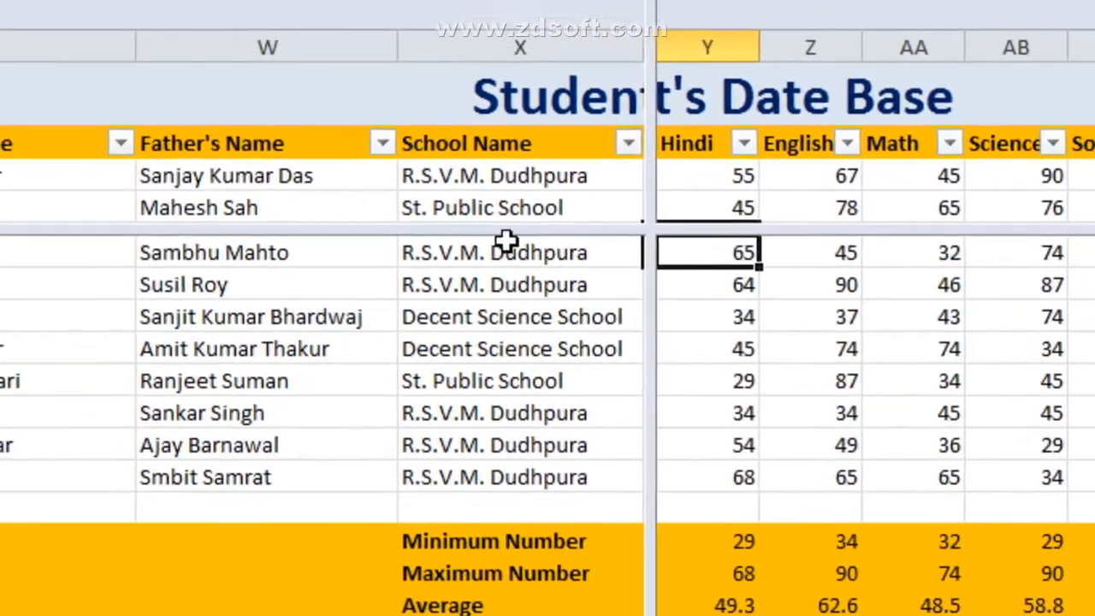
{"action": "left_click", "coordinate": [553, 393]}
{"action": "scroll", "coordinate": [551, 389], "scroll_direction": "down", "scroll_amount": 5}
{"action": "scroll", "coordinate": [548, 309], "scroll_direction": "up", "scroll_amount": 6}
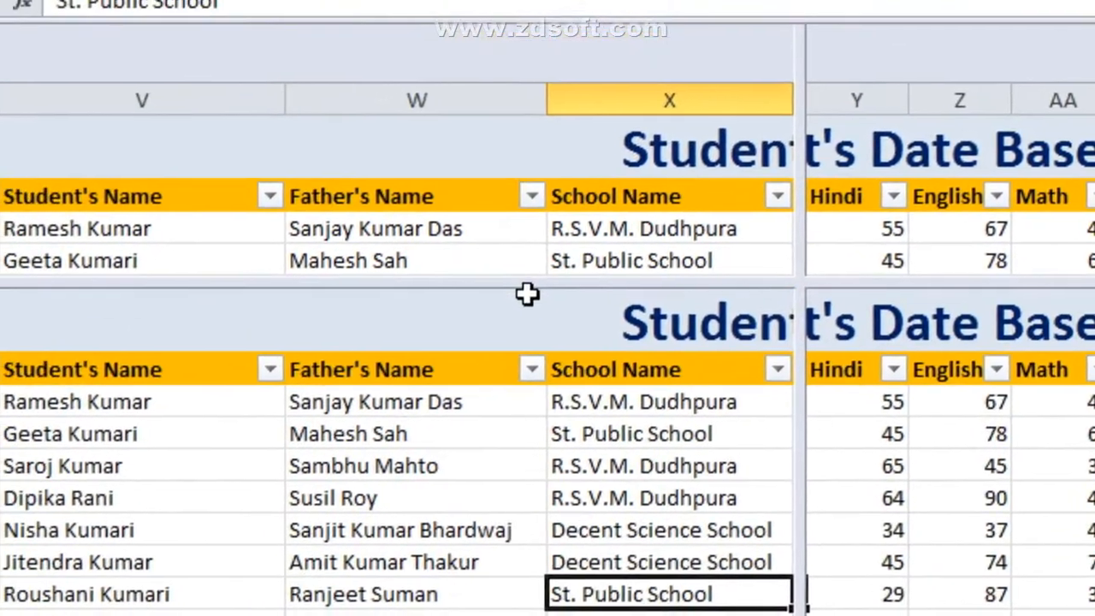
{"action": "scroll", "coordinate": [542, 322], "scroll_direction": "down", "scroll_amount": 3}
{"action": "scroll", "coordinate": [550, 281], "scroll_direction": "up", "scroll_amount": 3}
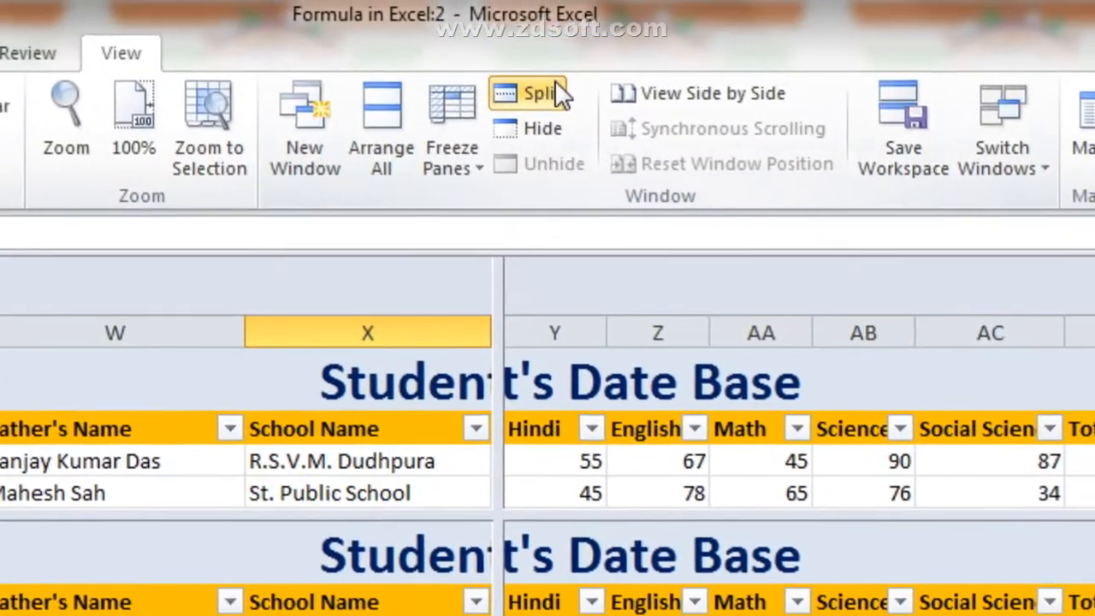
{"action": "left_click", "coordinate": [554, 79]}
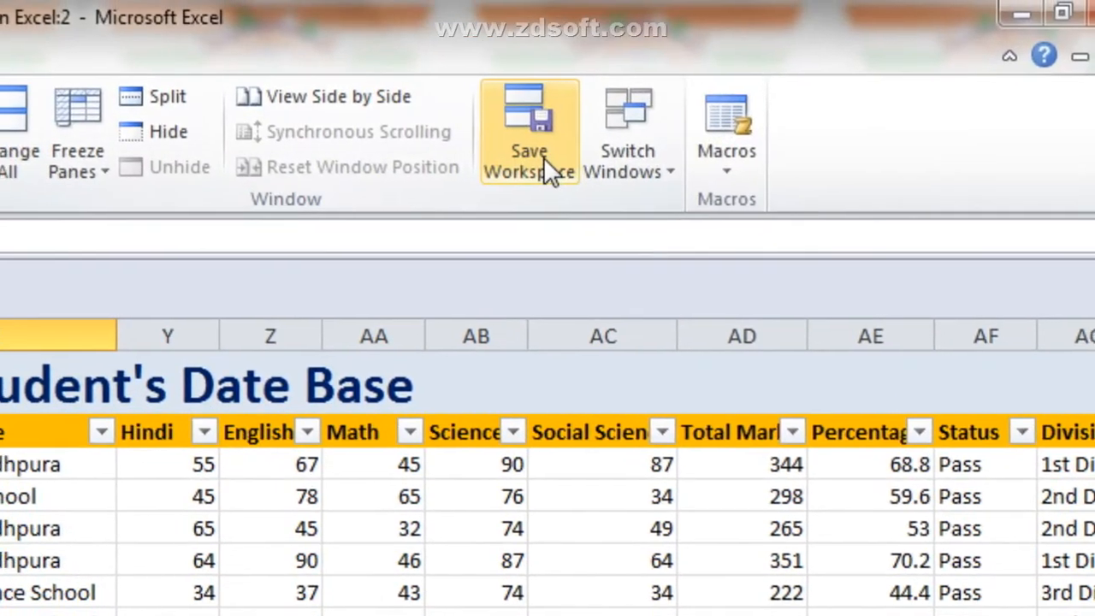
Step: Cancel a Save Workspace, switch to the Formula in Excel:1 window, and show the Macros options
{"action": "left_click", "coordinate": [543, 157]}
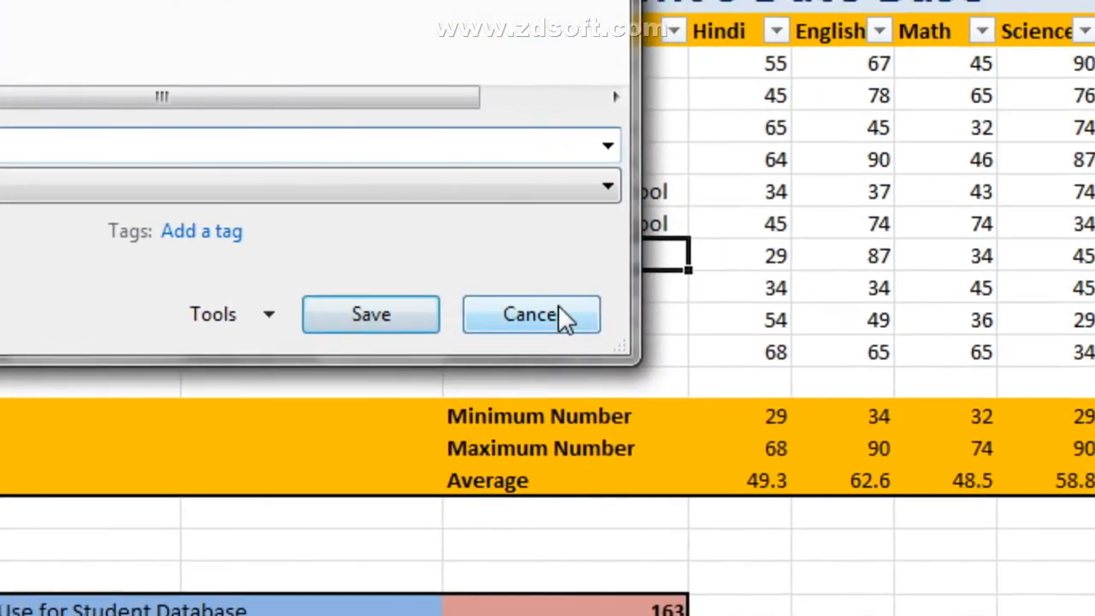
{"action": "left_click", "coordinate": [947, 385]}
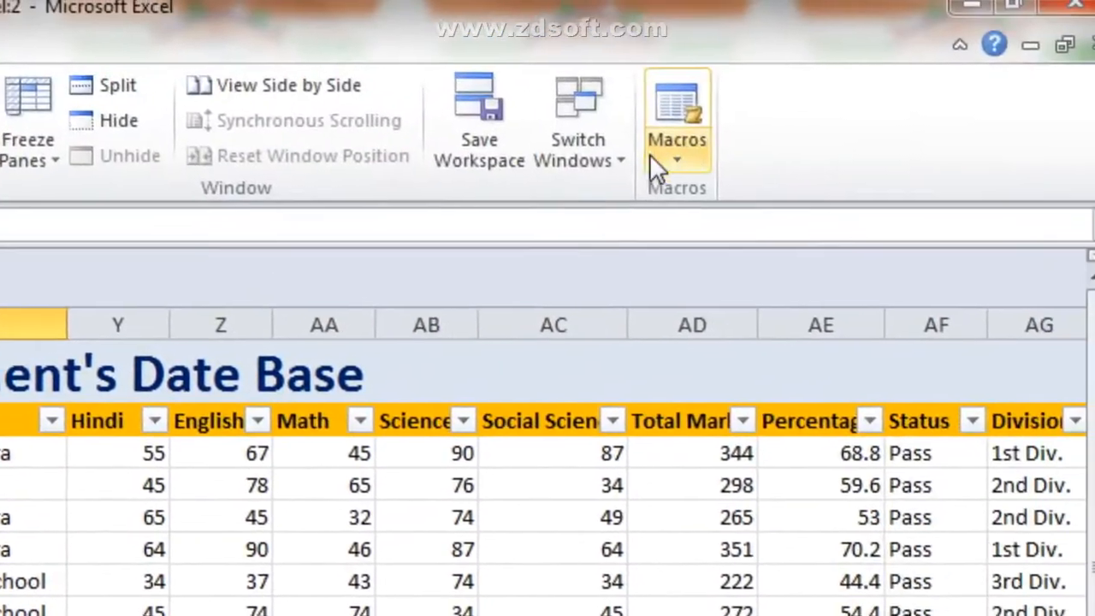
{"action": "left_click", "coordinate": [919, 0]}
{"action": "left_click", "coordinate": [601, 215]}
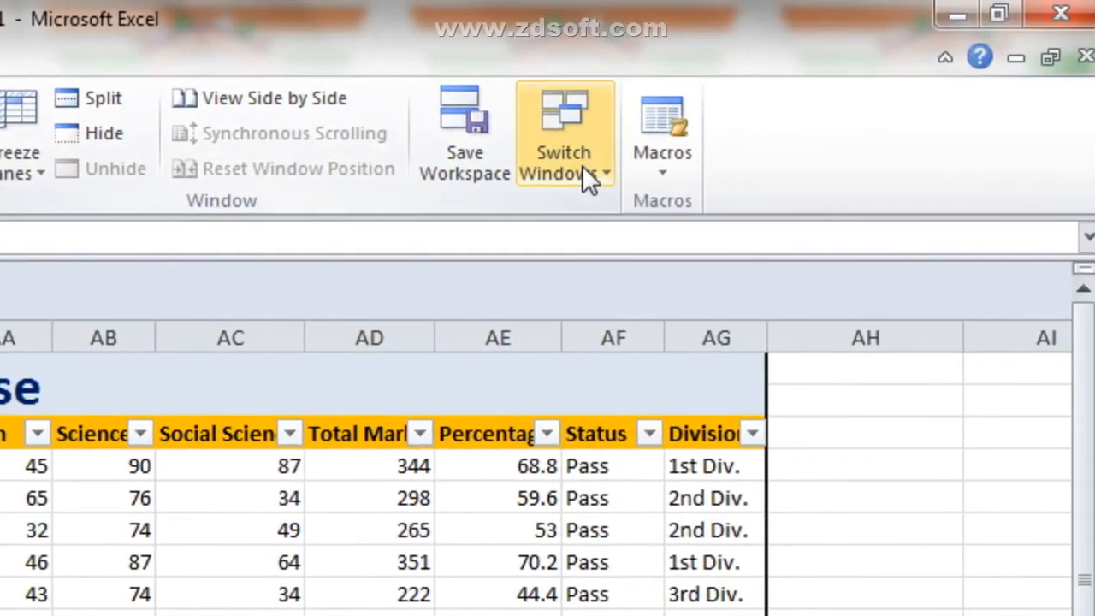
{"action": "left_click", "coordinate": [665, 170]}
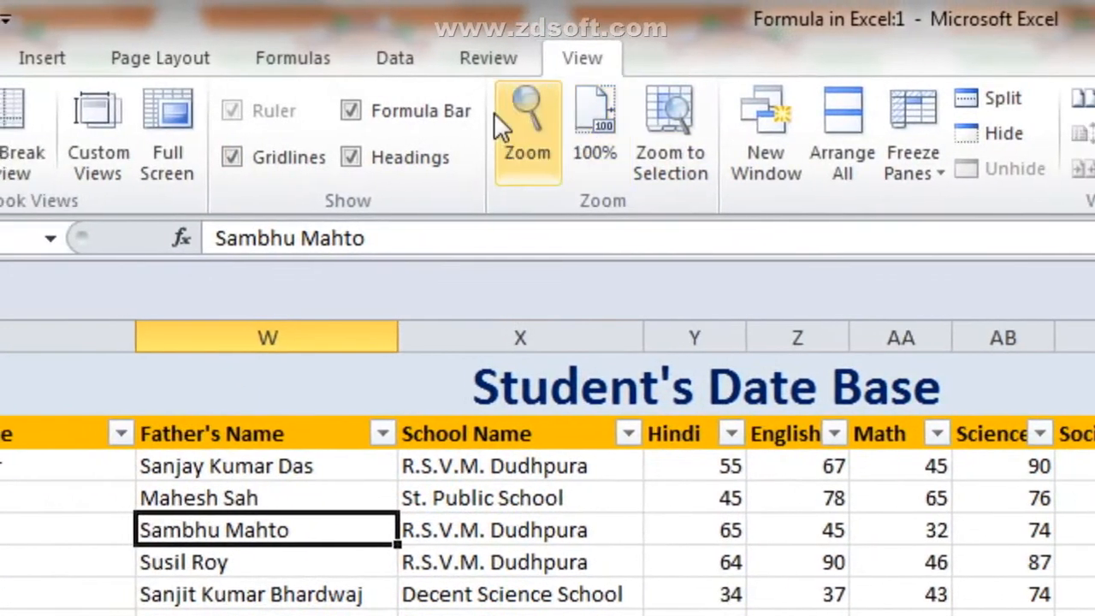
{"action": "left_click", "coordinate": [493, 63]}
{"action": "left_click", "coordinate": [574, 63]}
{"action": "left_click", "coordinate": [554, 332]}
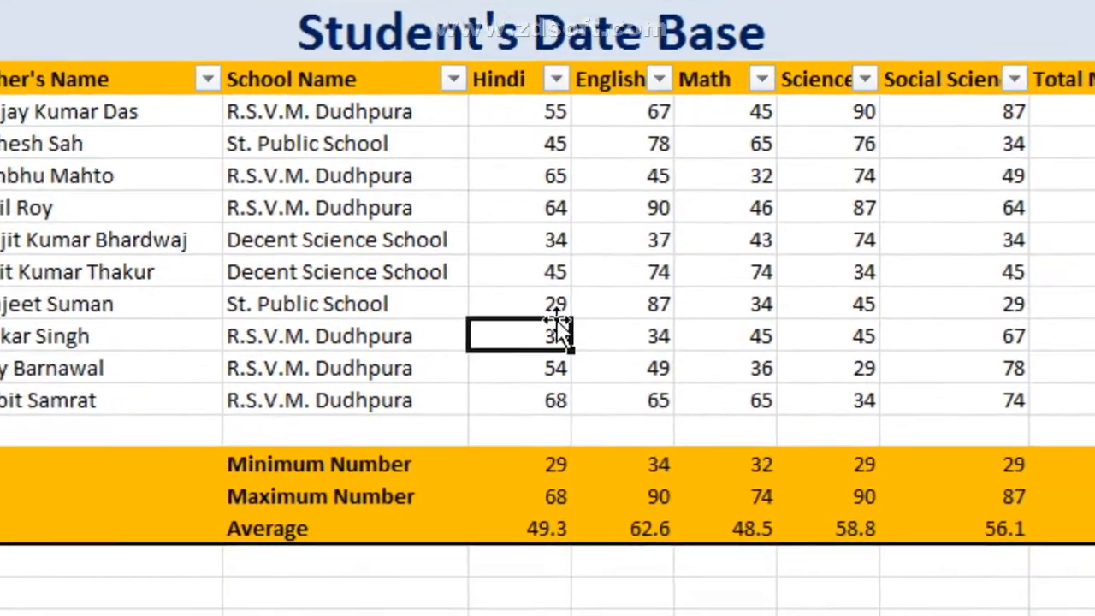
{"action": "left_click_drag", "start_coordinate": [551, 502], "coordinate": [675, 499]}
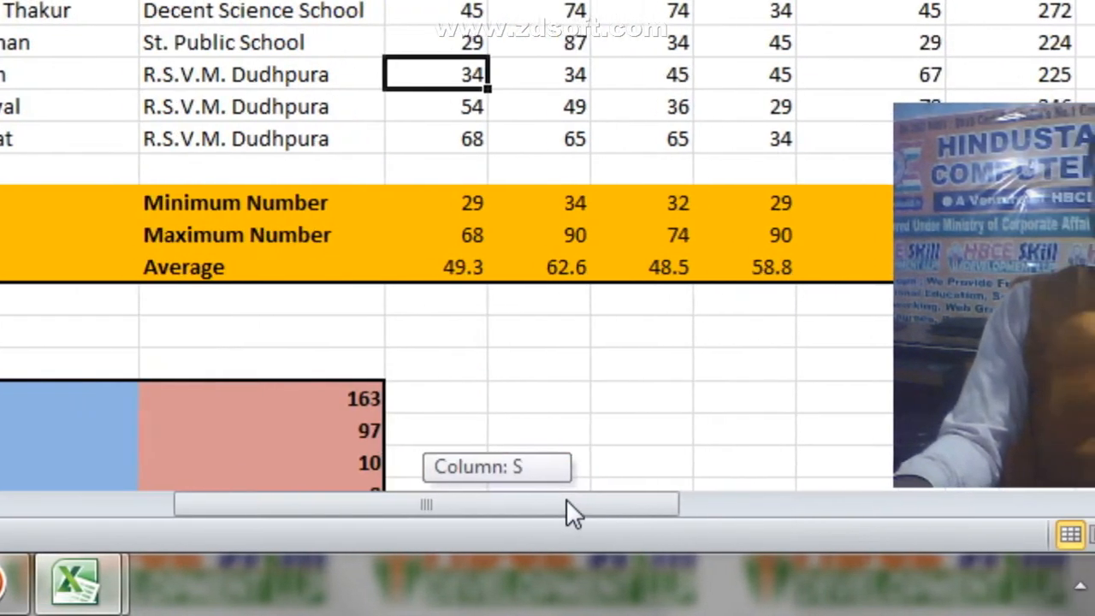